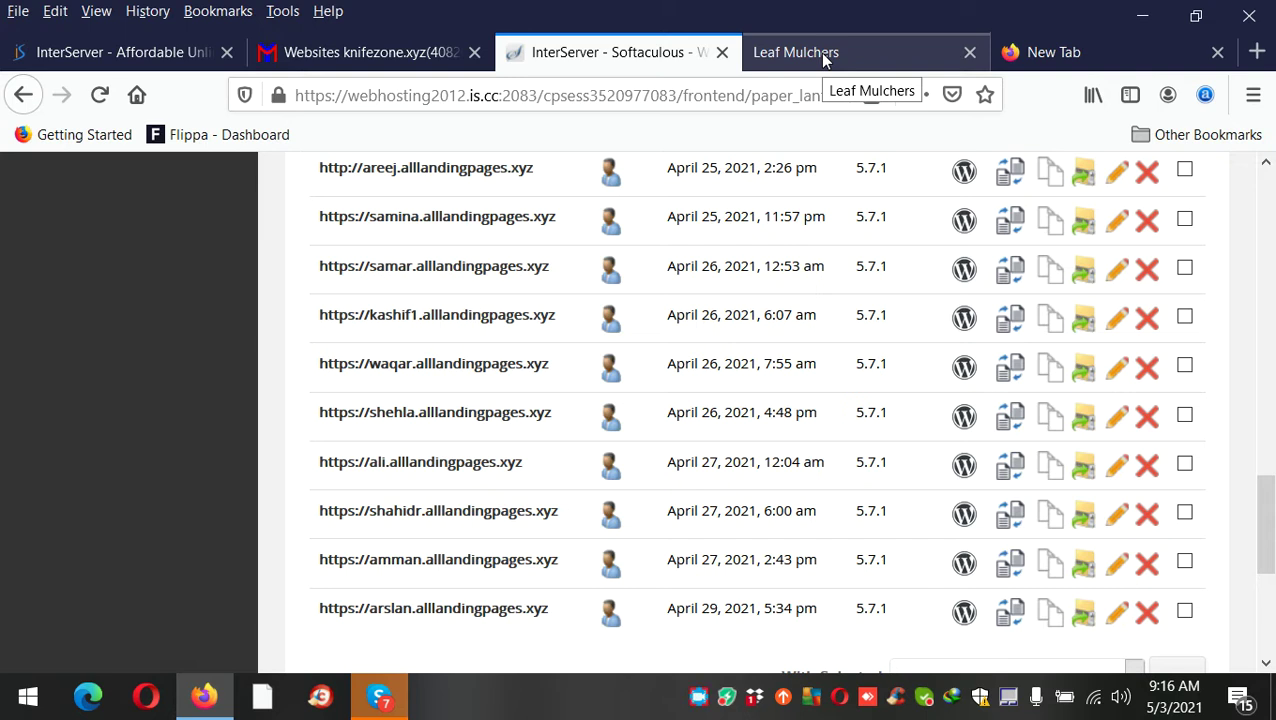
Step: Close the open Leaf Mulchers site, reopen it from the installation dated April 27, 2021, 12:04 am, and look through its product reviews
click(969, 52)
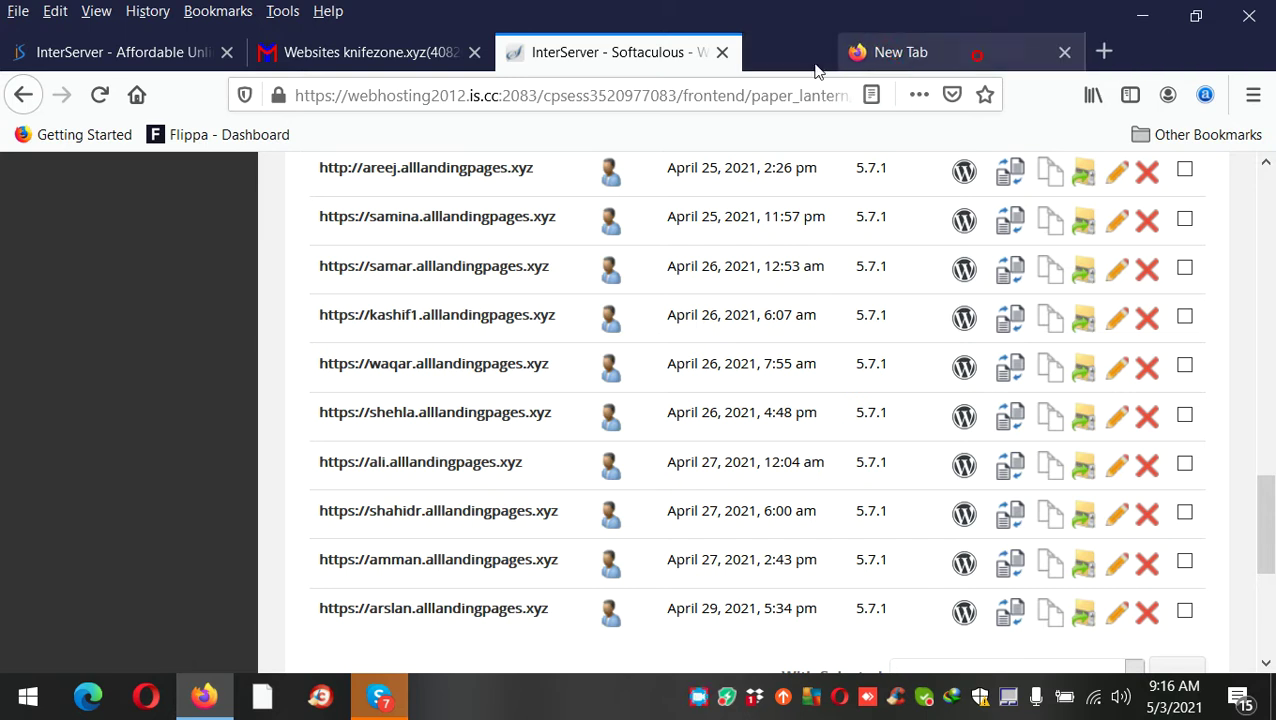
click(450, 466)
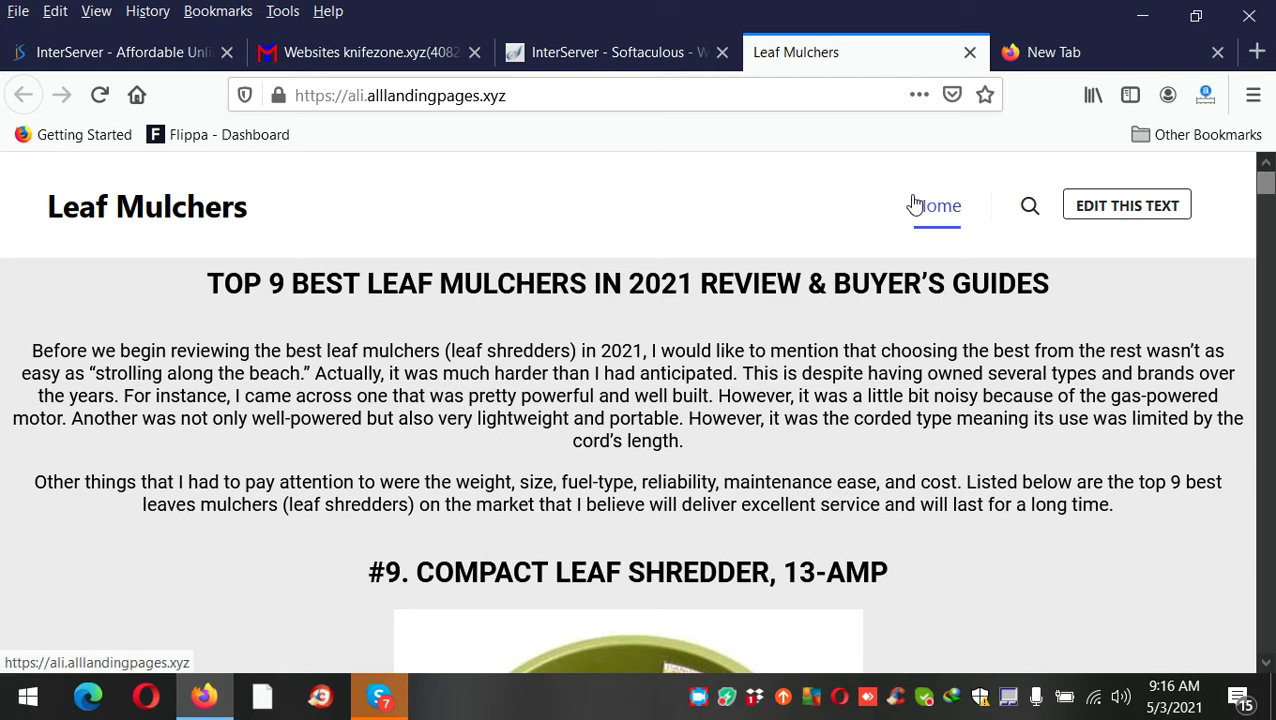
scroll(580, 240, down, 5)
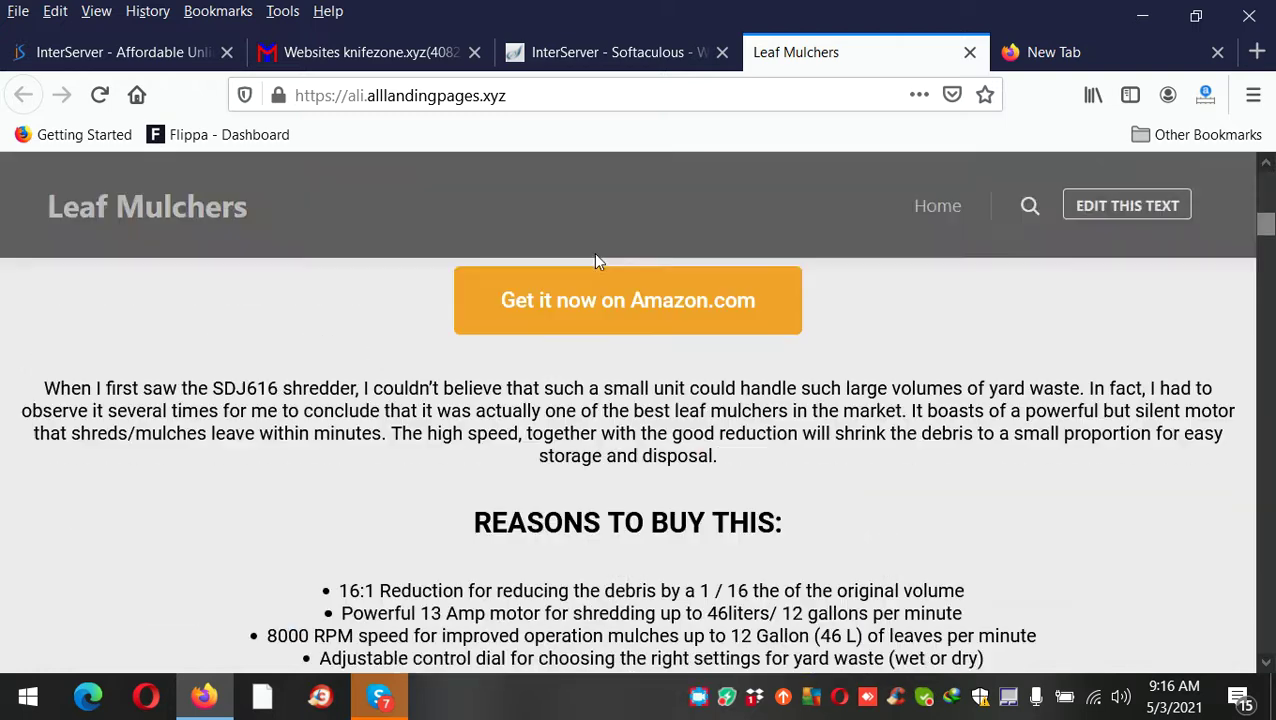
scroll(680, 290, down, 5)
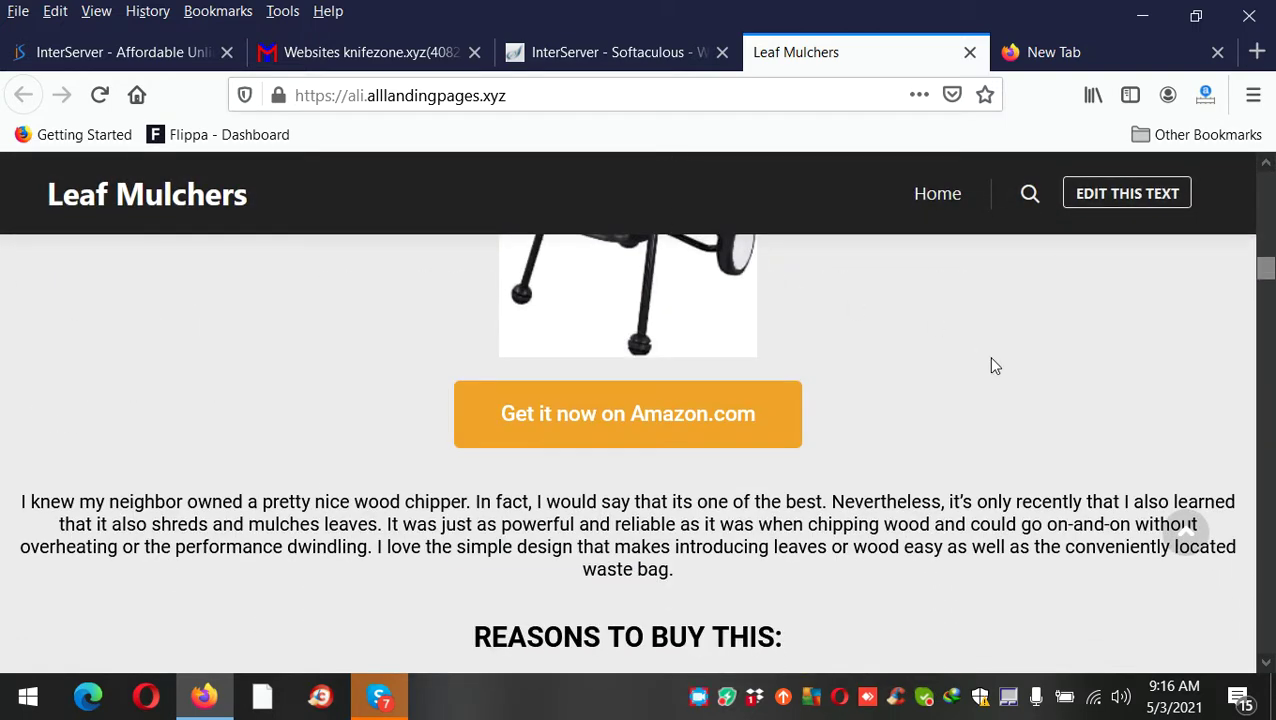
scroll(963, 362, down, 1)
scroll(955, 356, up, 6)
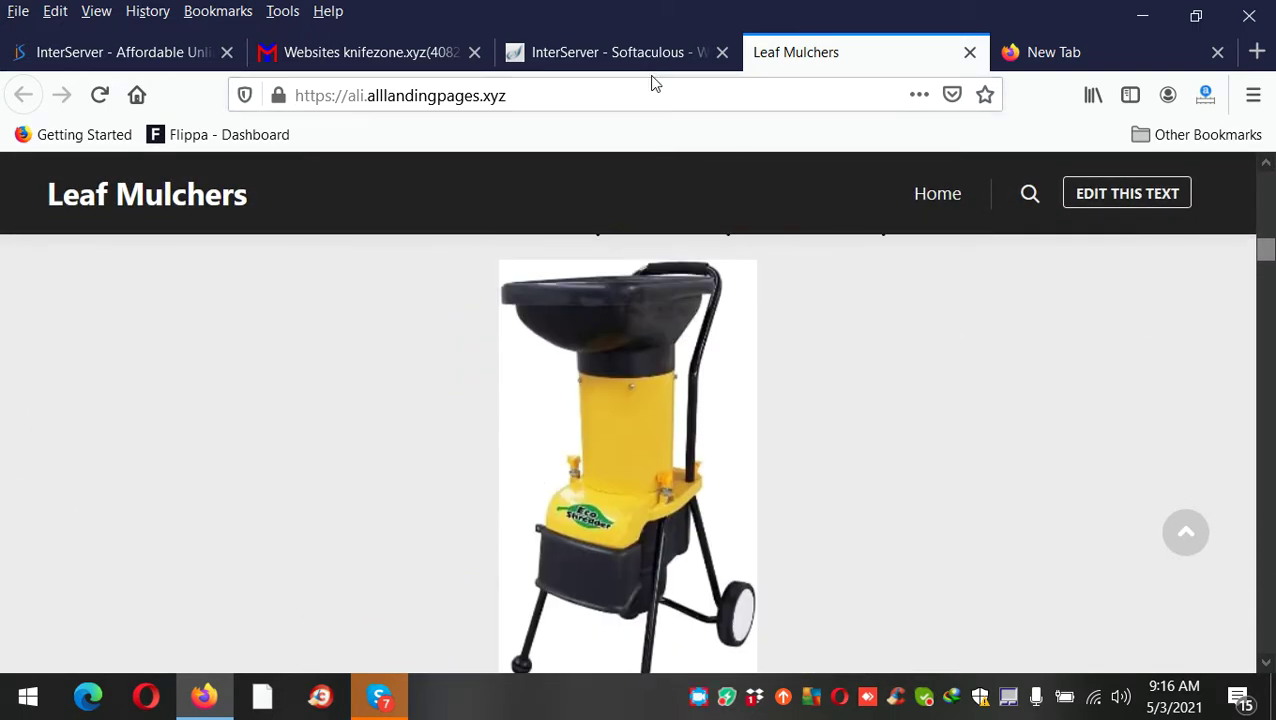
Step: From the installations list, open the WordPress admin dashboard of the Leaf Mulchers site
click(649, 66)
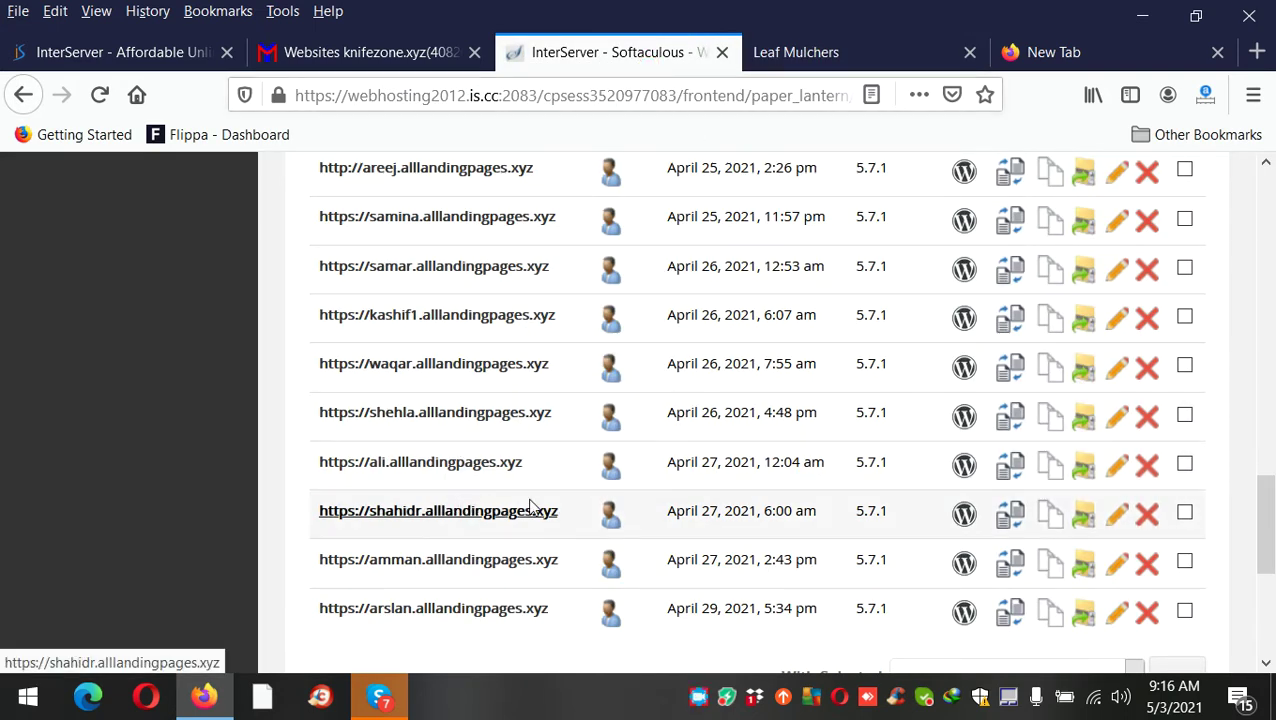
click(610, 468)
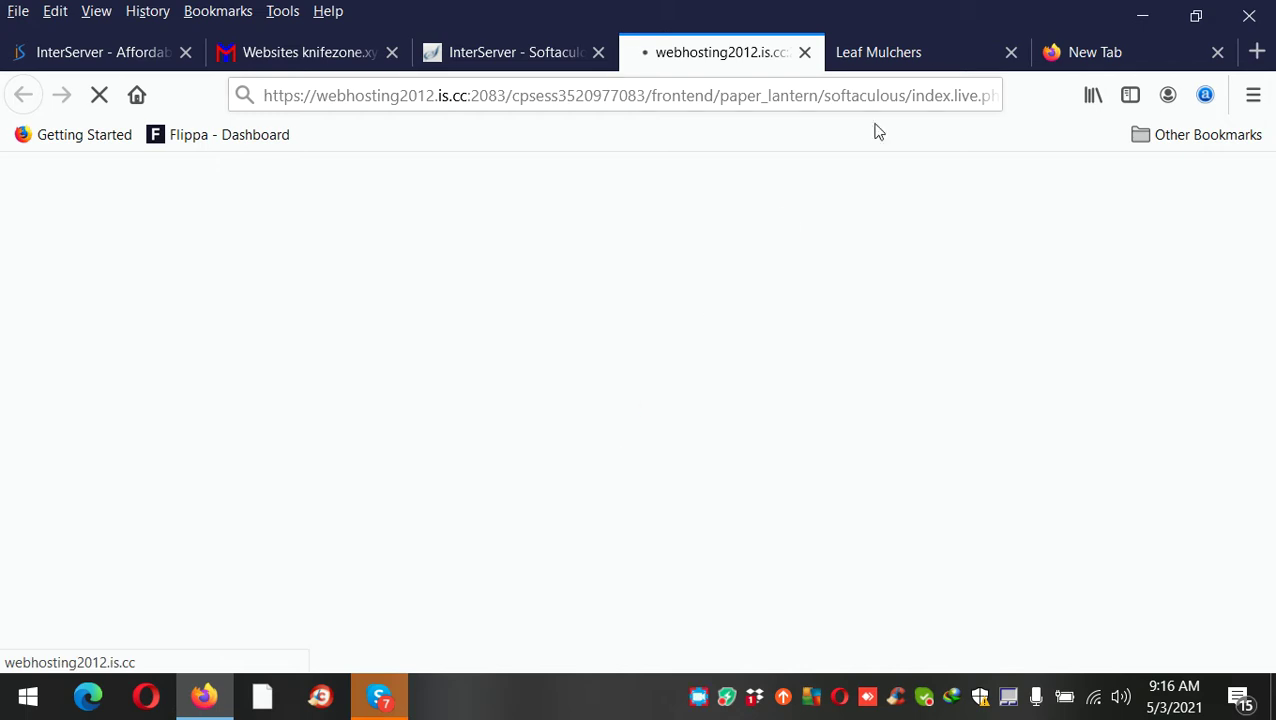
click(914, 45)
click(713, 47)
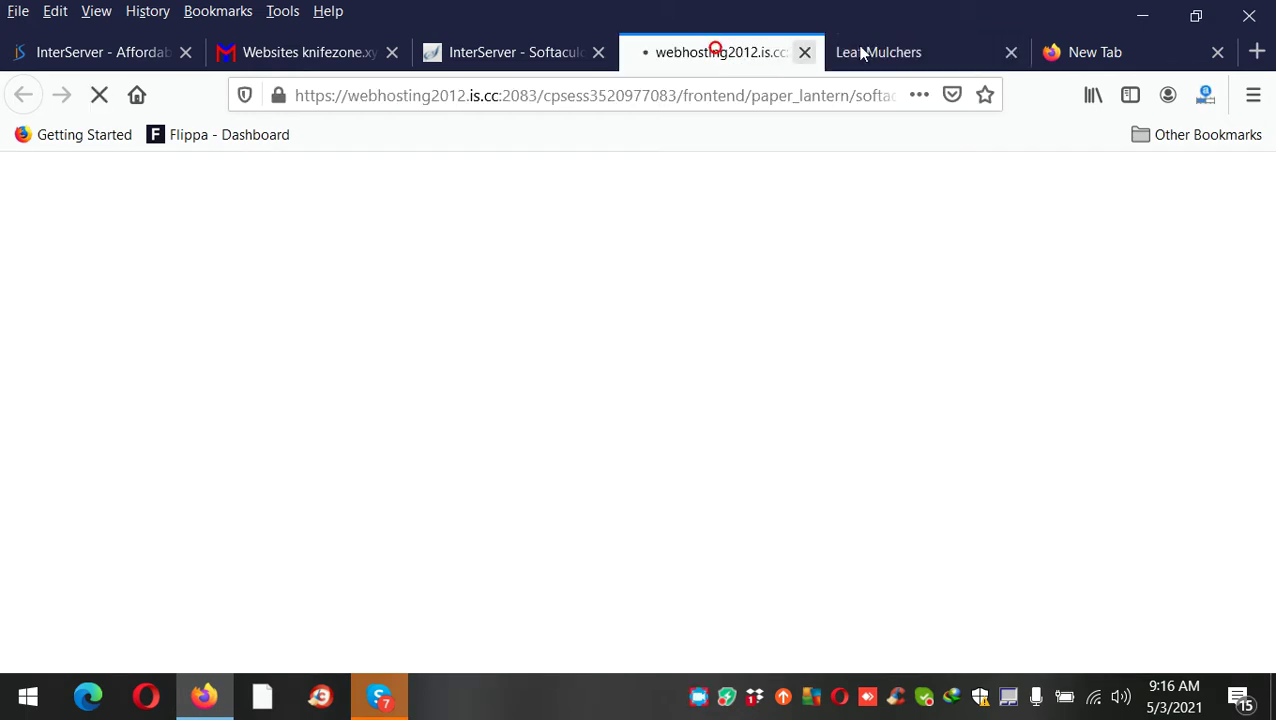
click(868, 53)
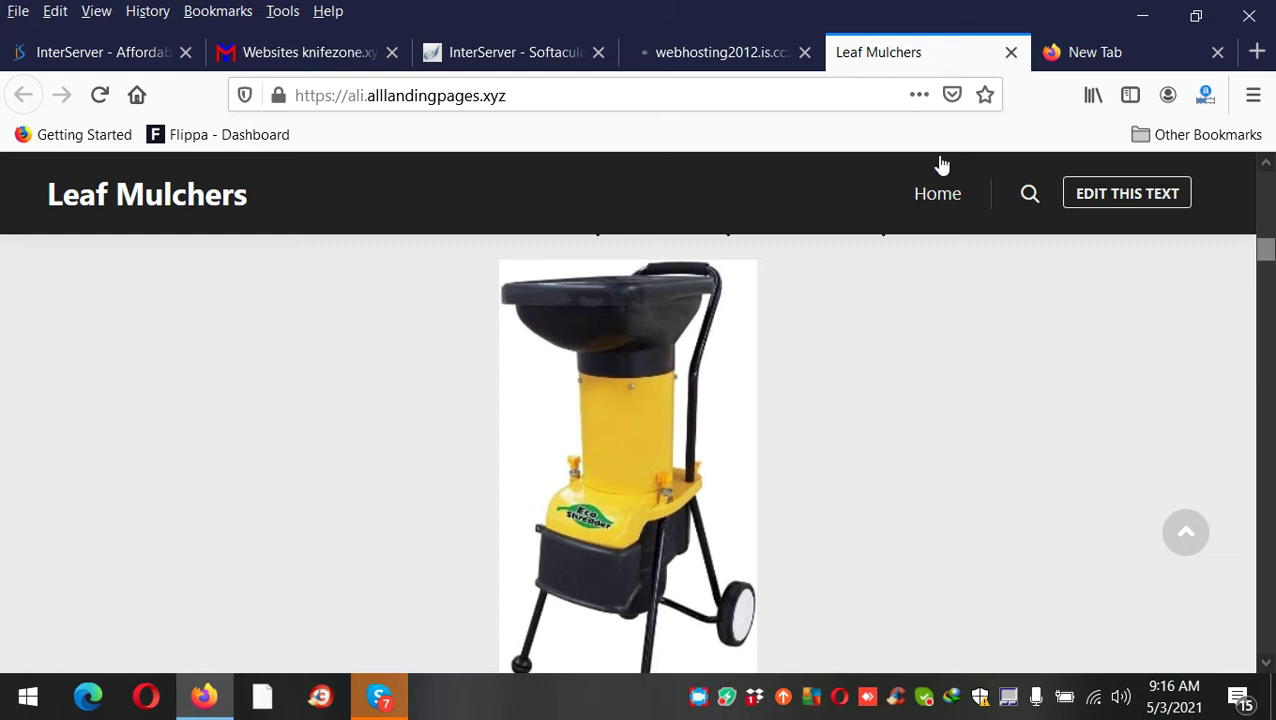
click(725, 45)
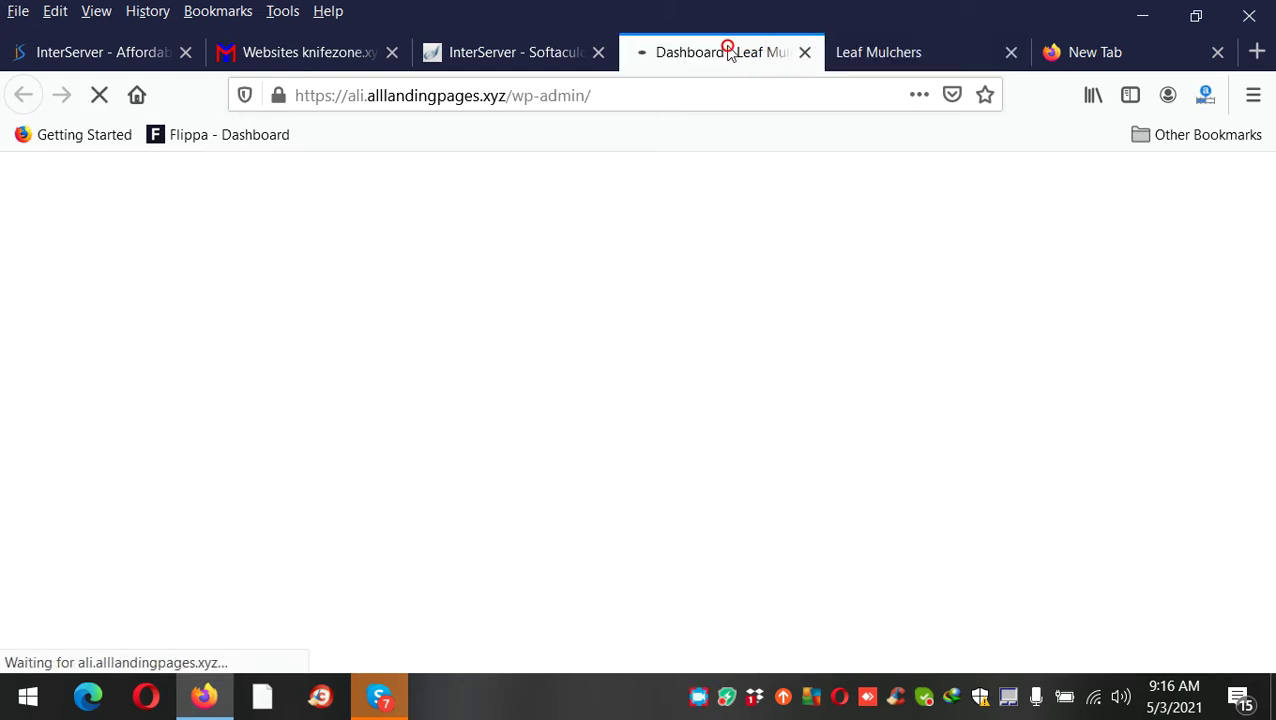
click(871, 48)
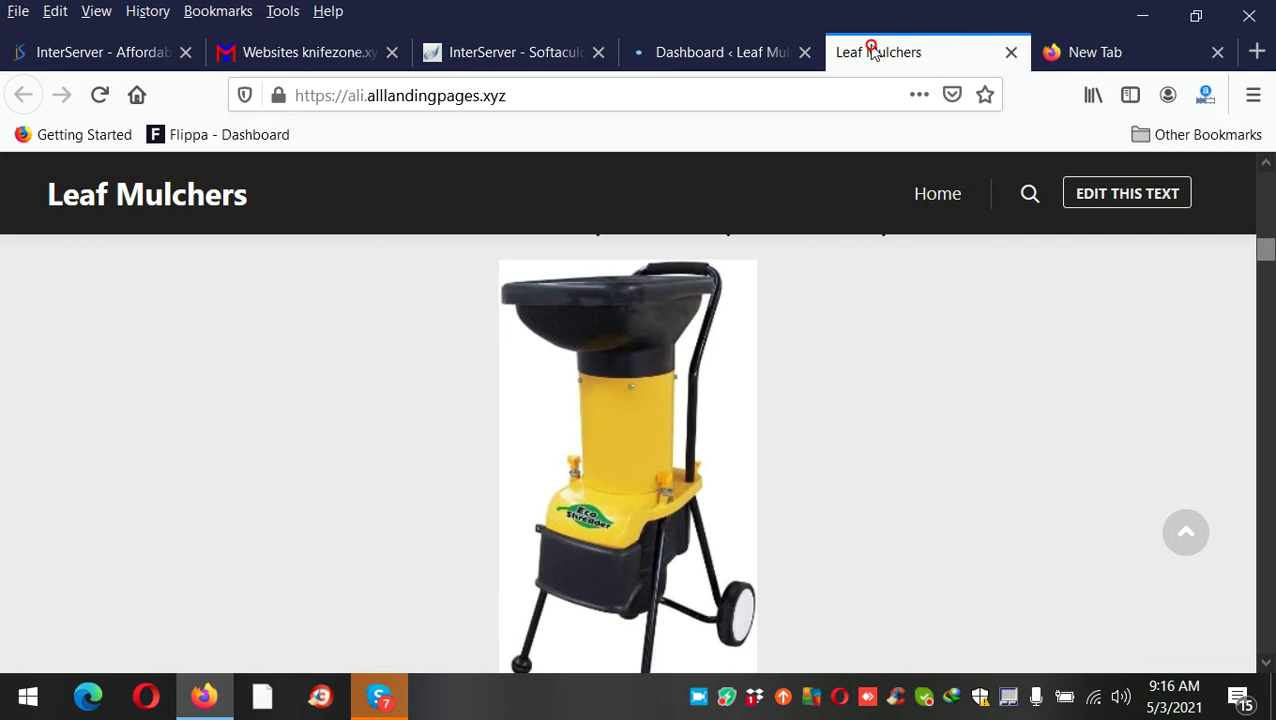
click(709, 52)
Step: List all pages of the Leaf Mulchers site, and close both its dashboard and its front page to return to the installations list
mouse_move(170, 448)
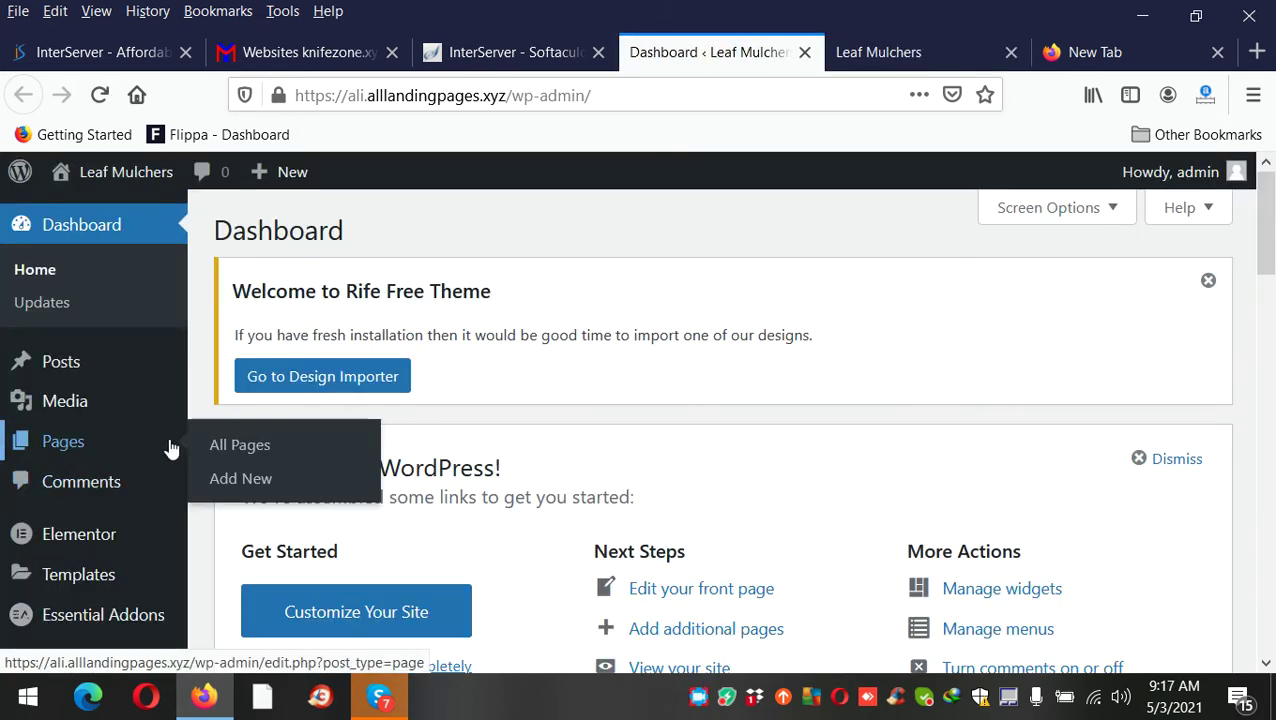
click(210, 449)
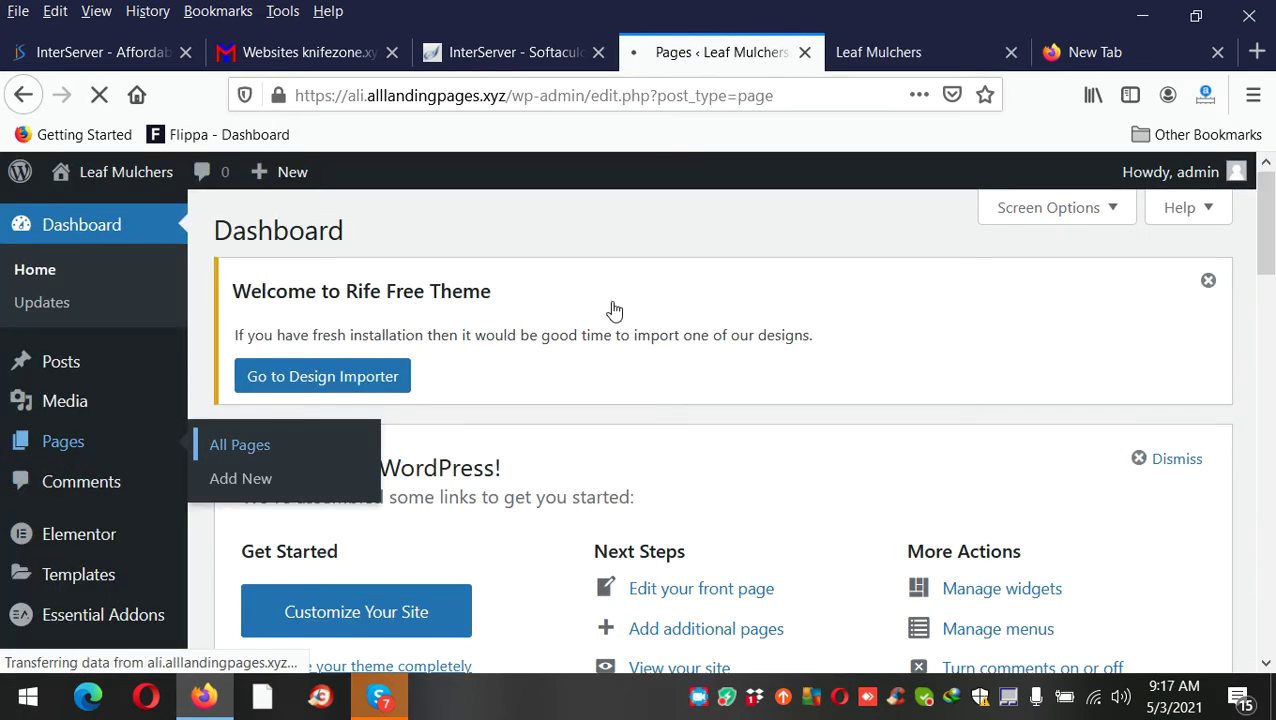
scroll(655, 313, down, 3)
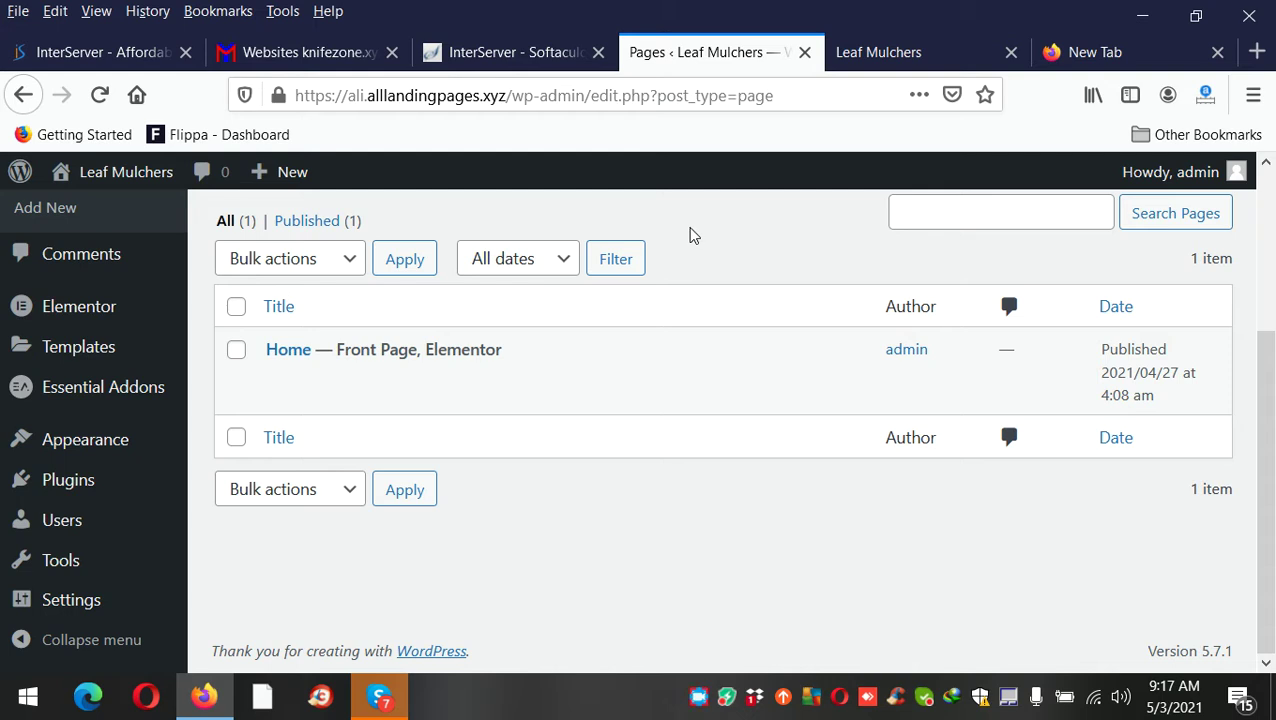
click(805, 52)
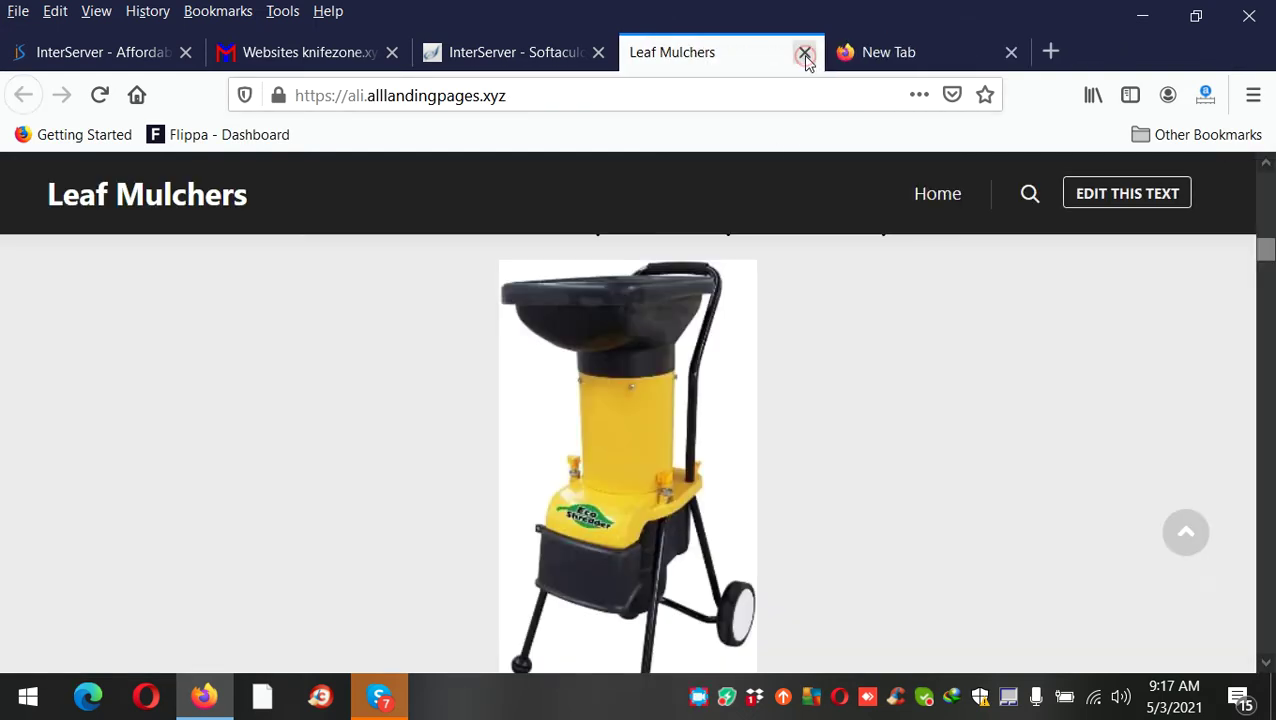
click(804, 51)
click(538, 51)
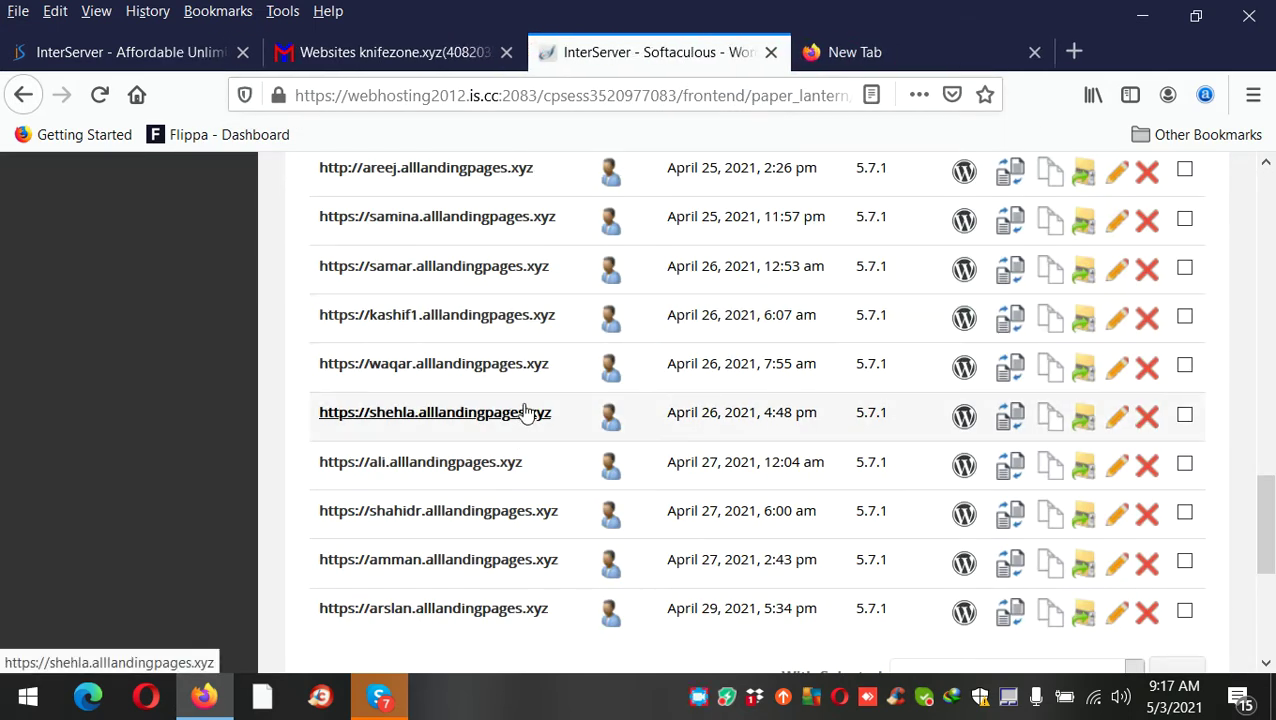
Step: Open the site installed April 26, 2021, 4:48 pm, look through its bean bag chair reviews, and close it to return to the installations list
click(524, 412)
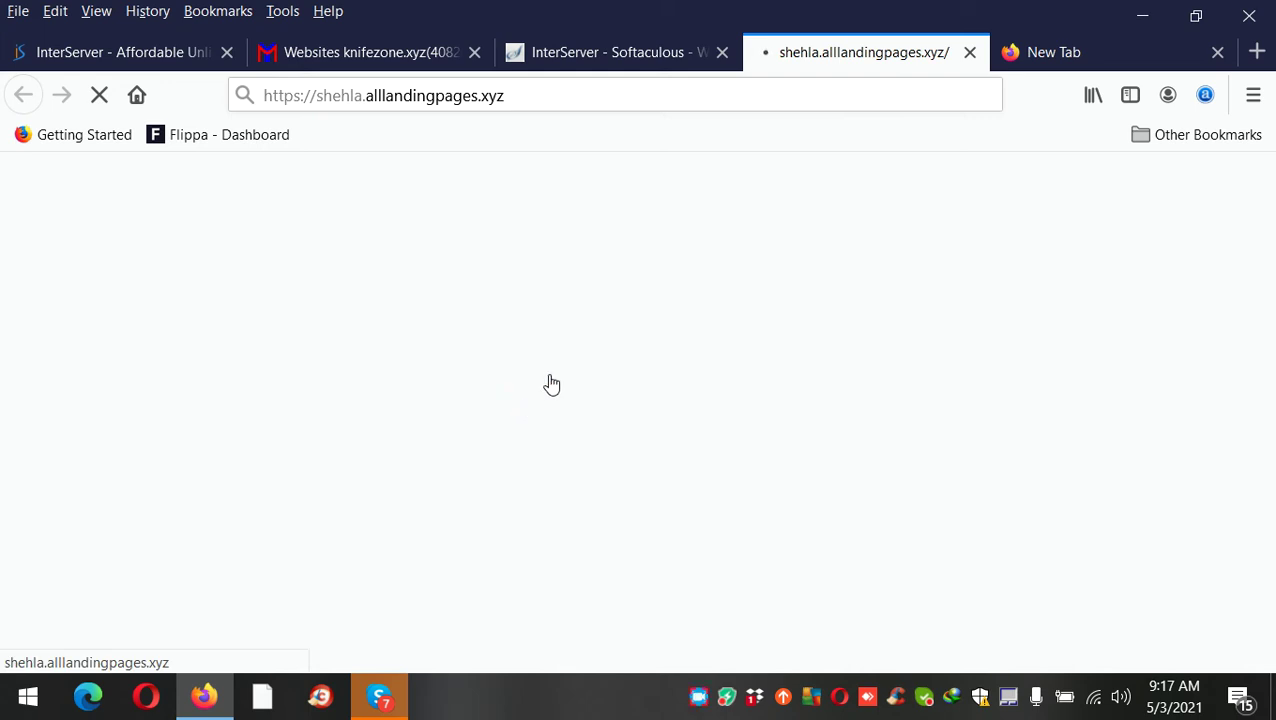
click(644, 52)
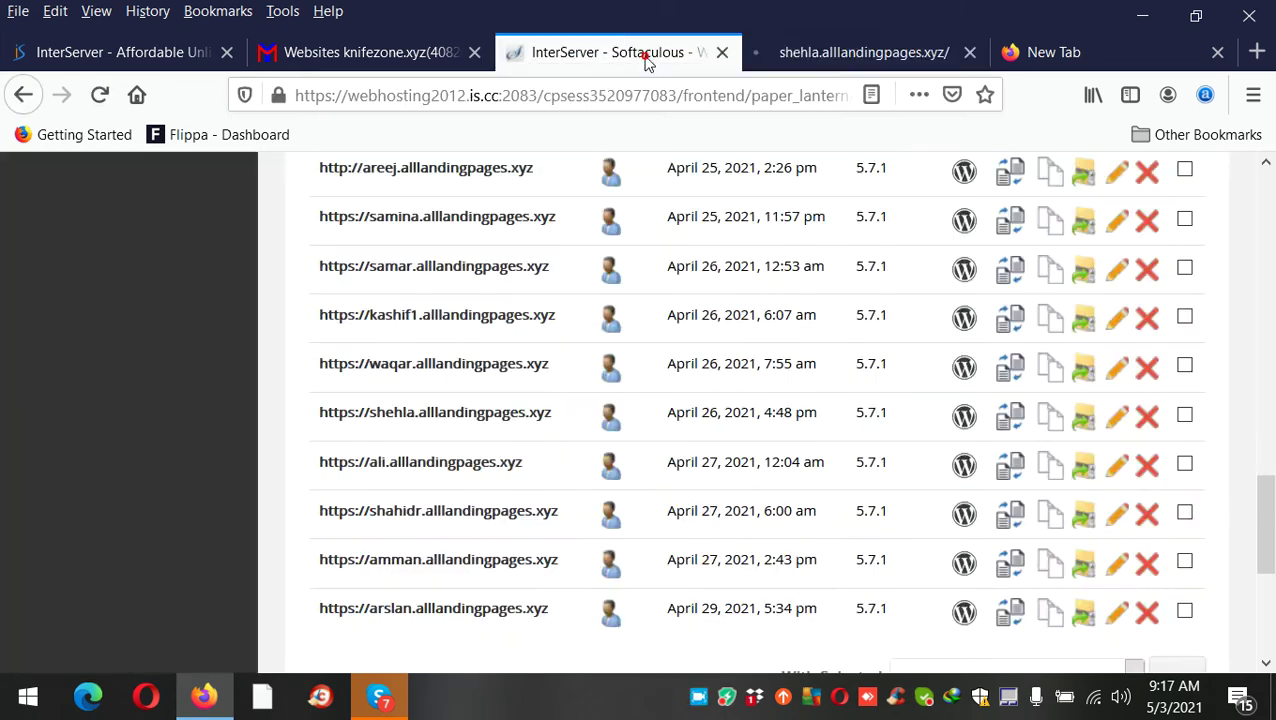
click(815, 62)
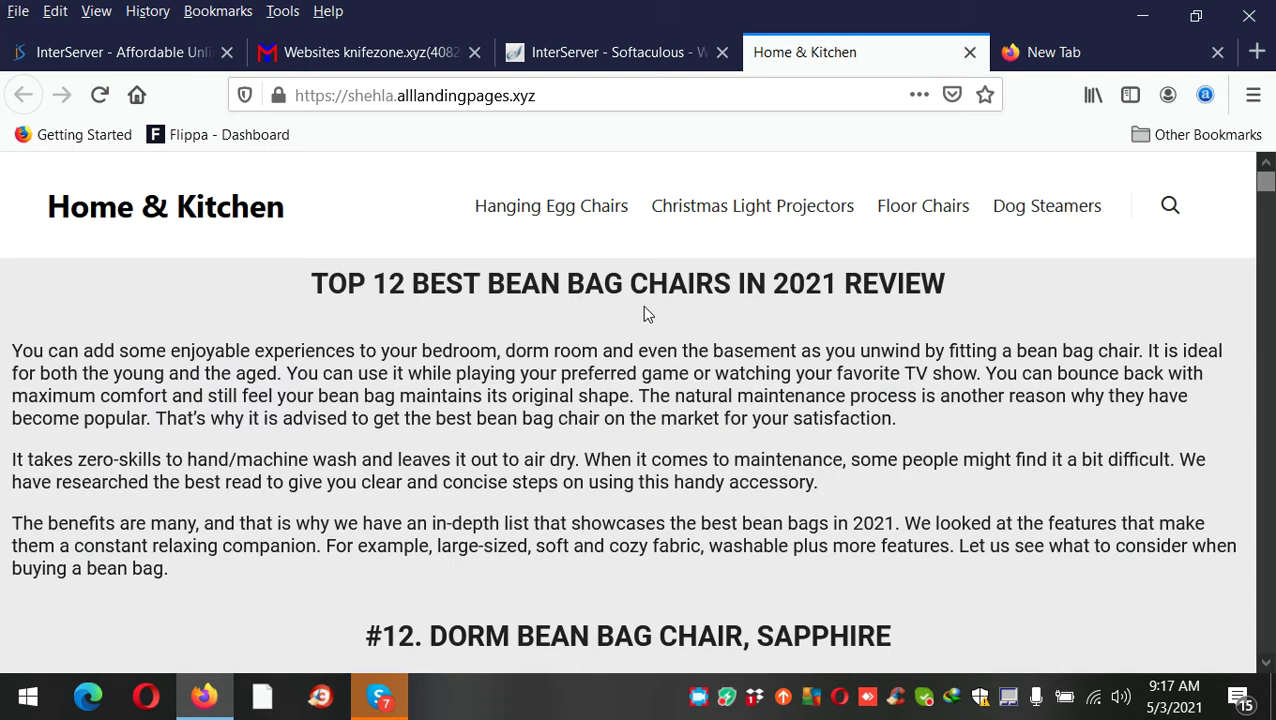
scroll(846, 299, down, 10)
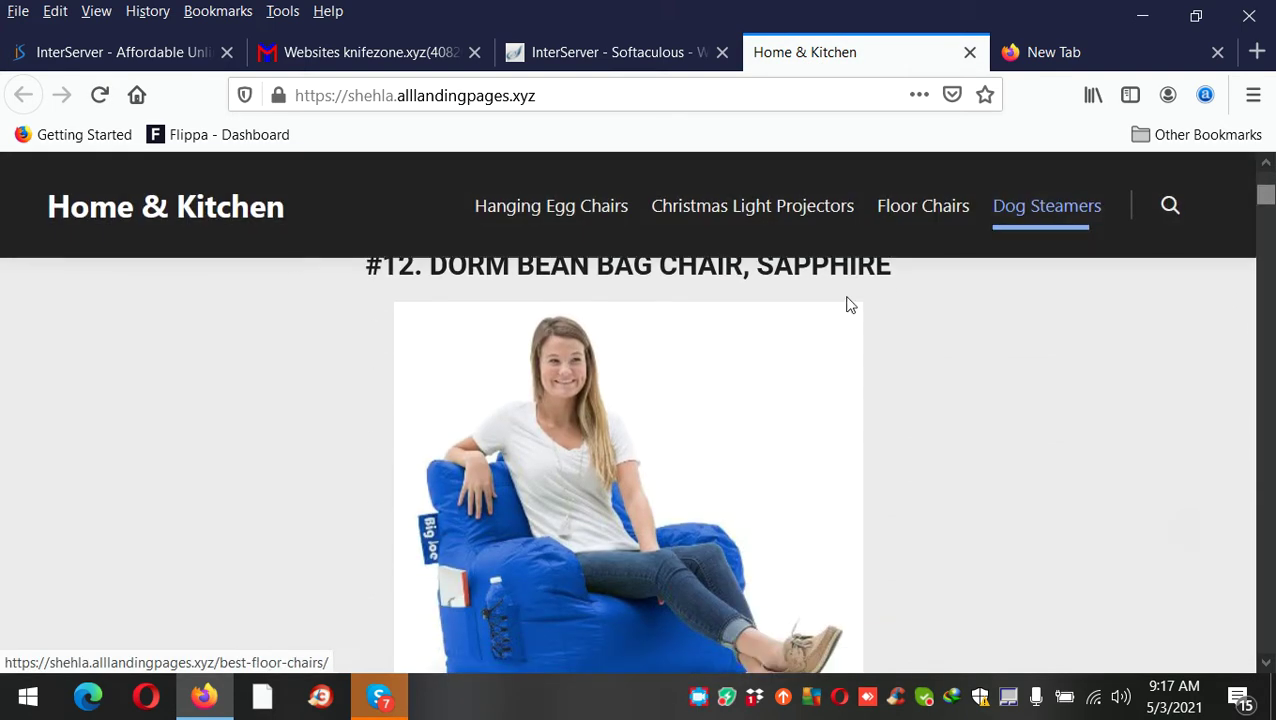
scroll(820, 315, down, 15)
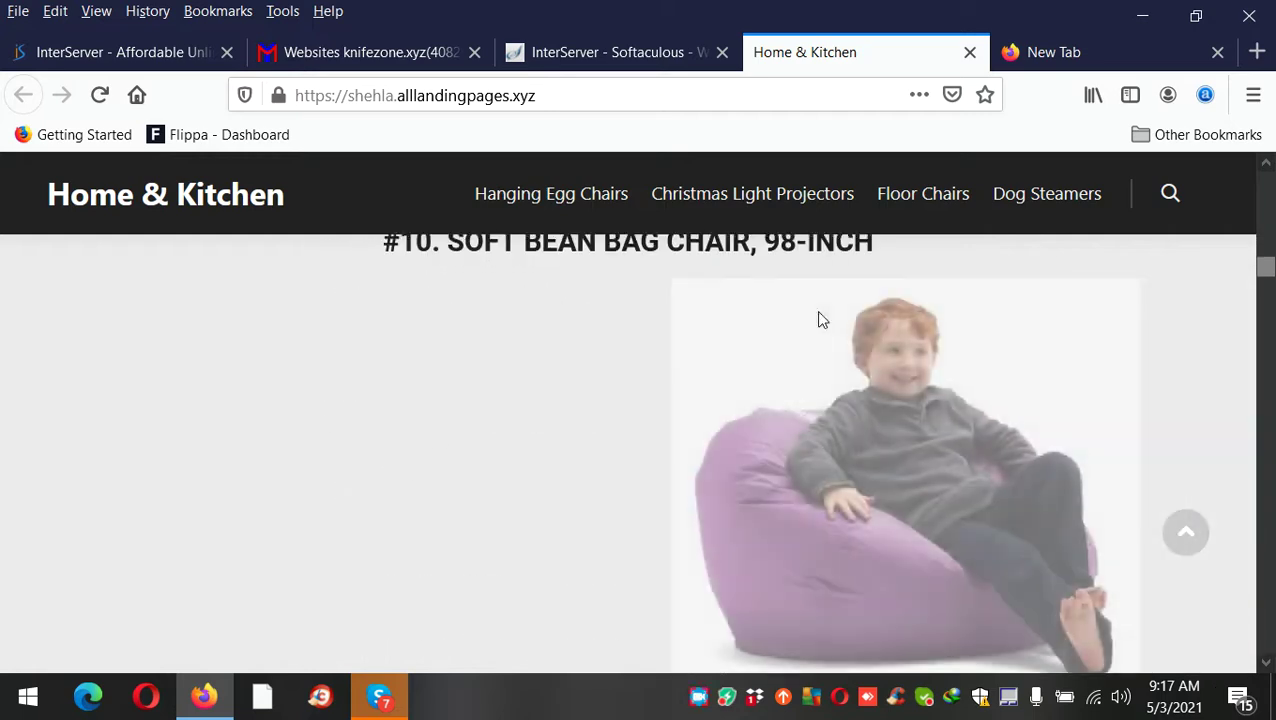
scroll(815, 320, down, 15)
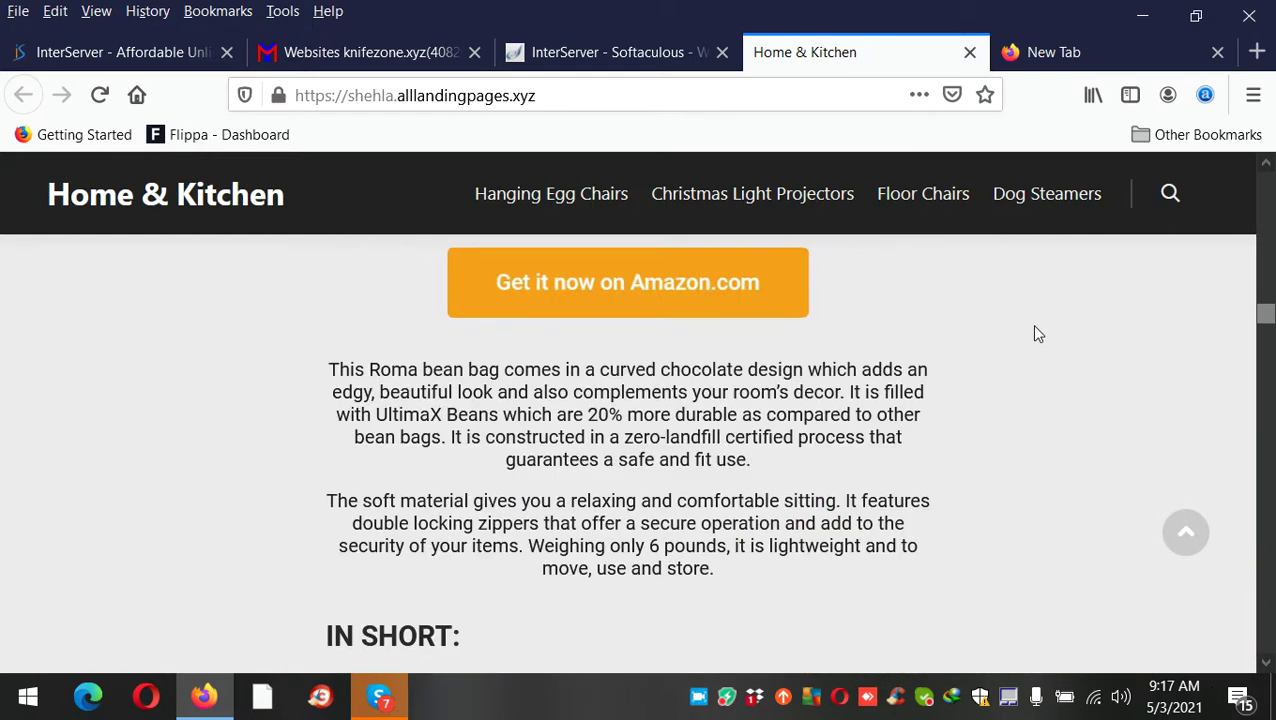
scroll(1037, 331, down, 12)
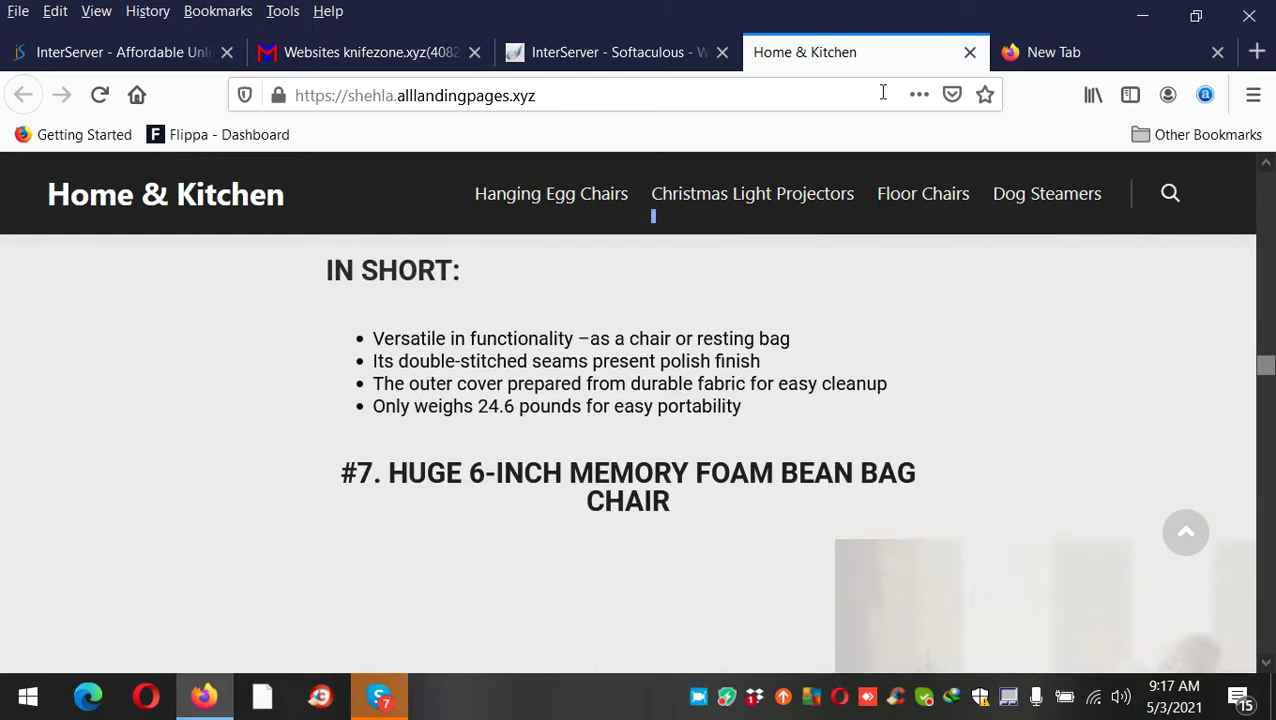
click(969, 52)
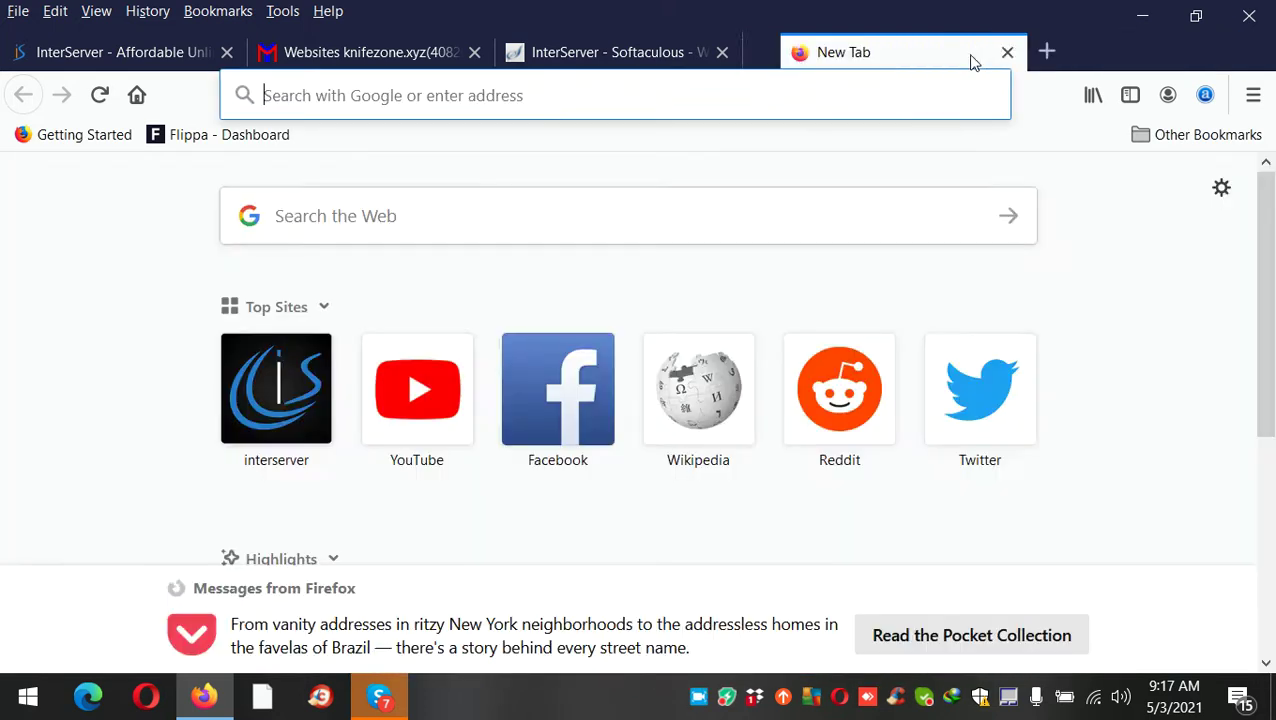
click(706, 54)
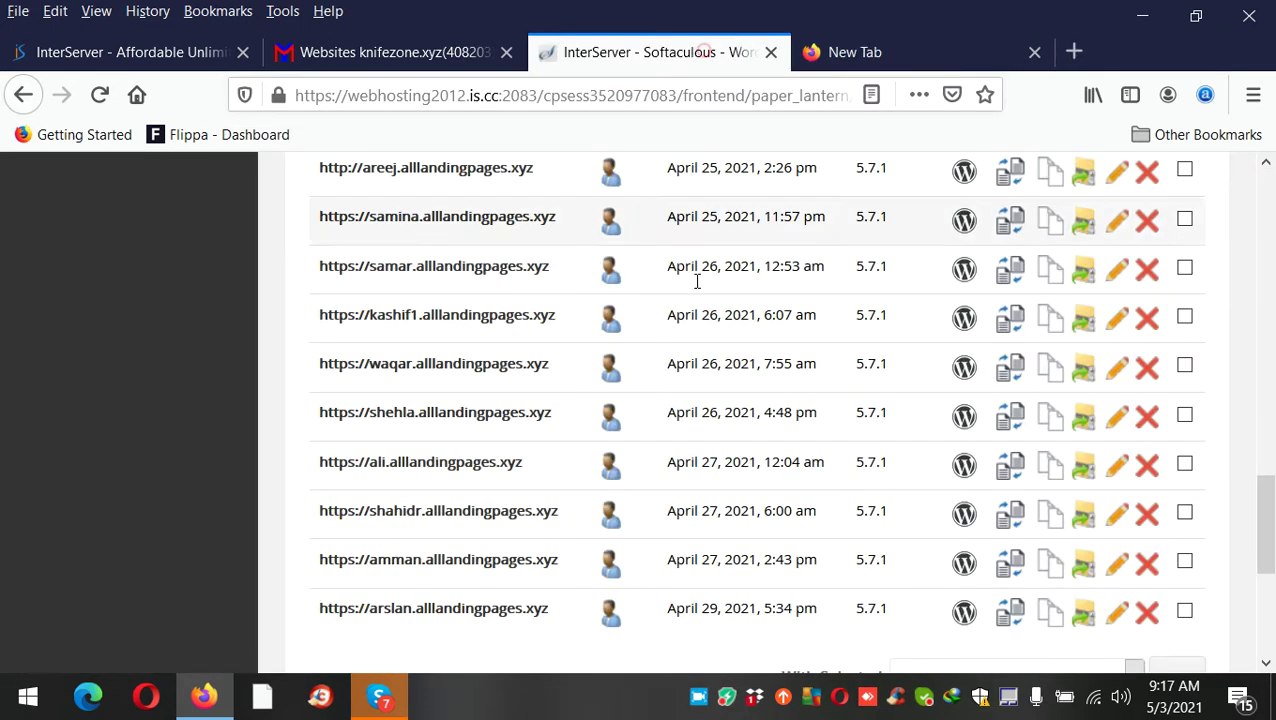
Step: Open the site installed April 26, 2021, 7:55 am and examine its menu and the start of its charcoal grills review
click(508, 365)
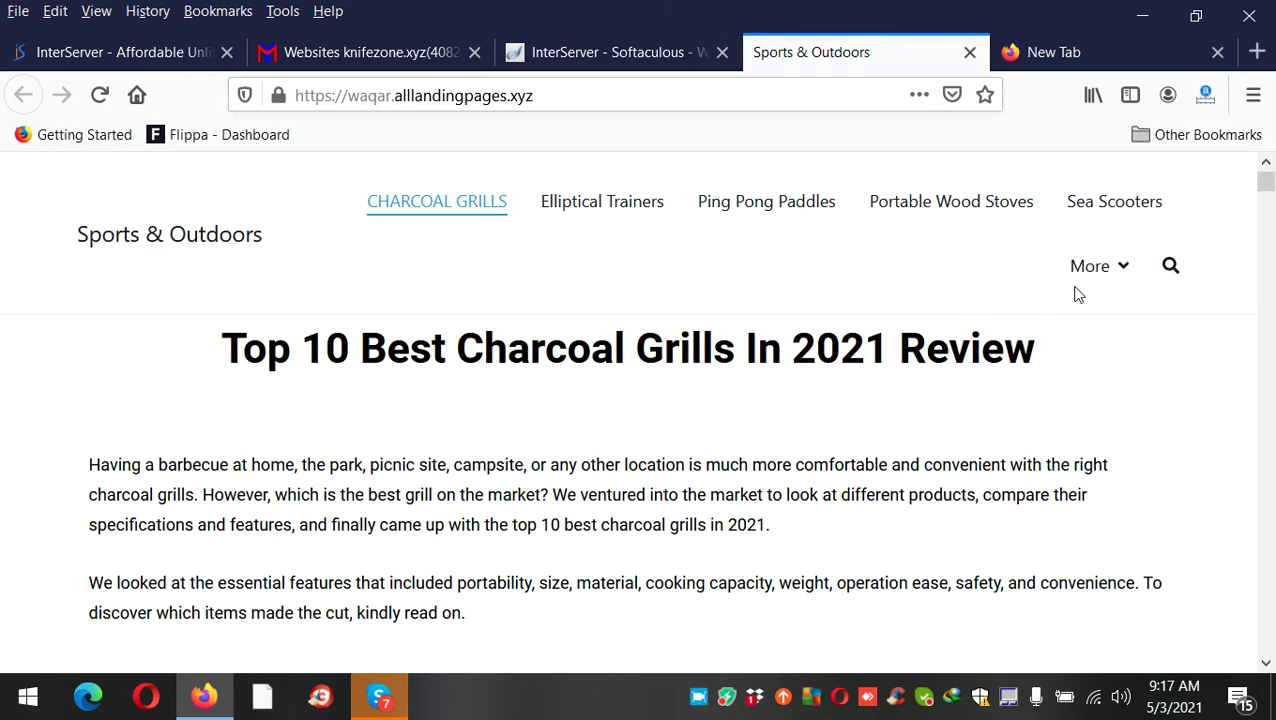
mouse_move(1108, 278)
scroll(758, 308, down, 10)
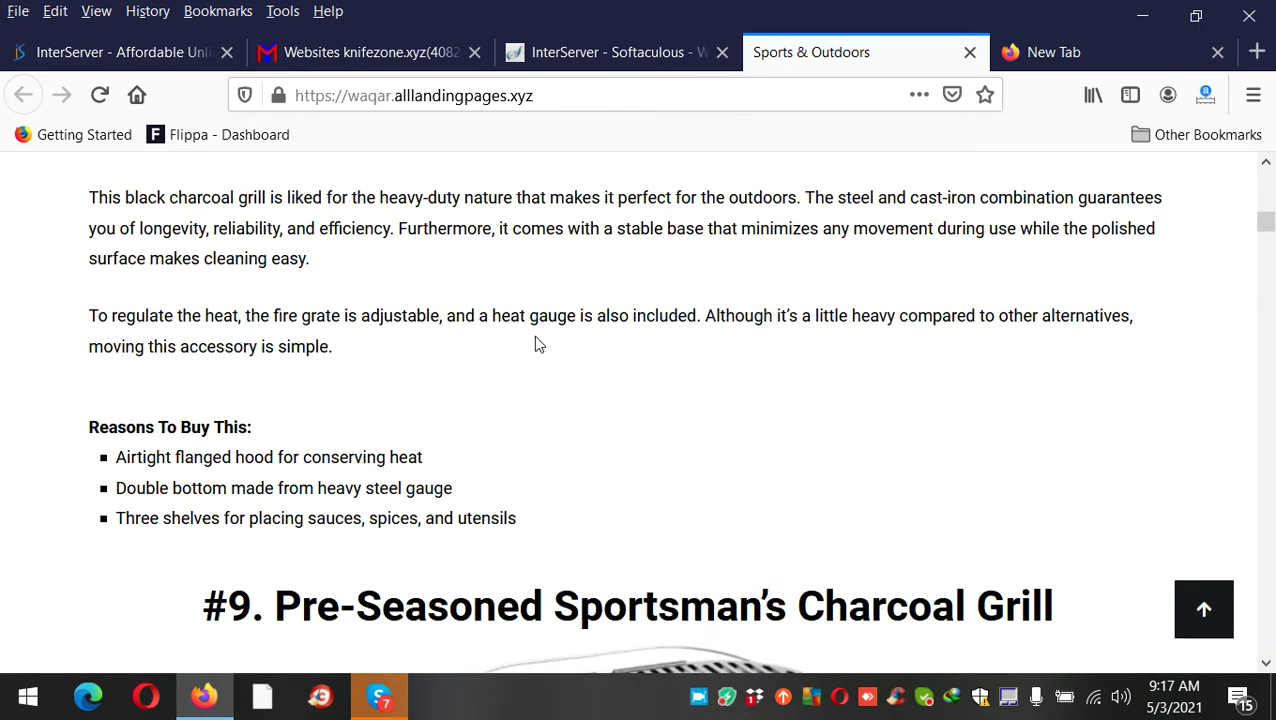
scroll(536, 345, up, 6)
scroll(650, 316, up, 5)
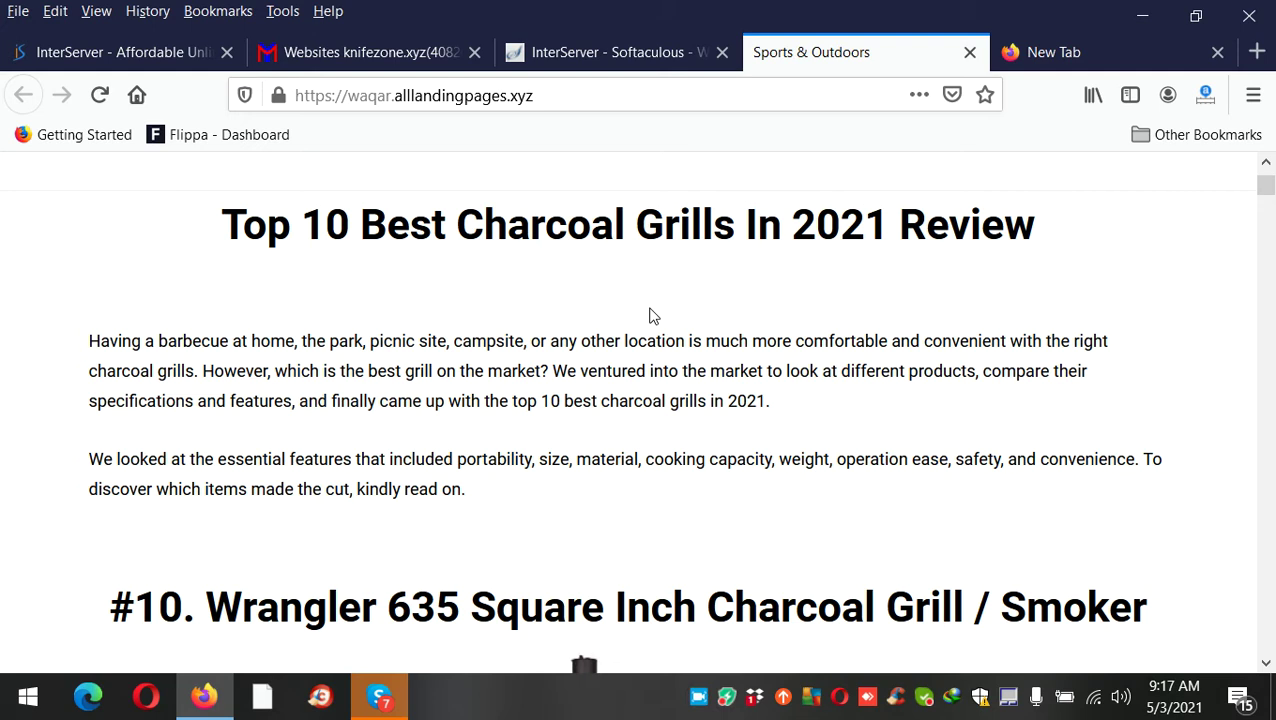
scroll(650, 316, down, 4)
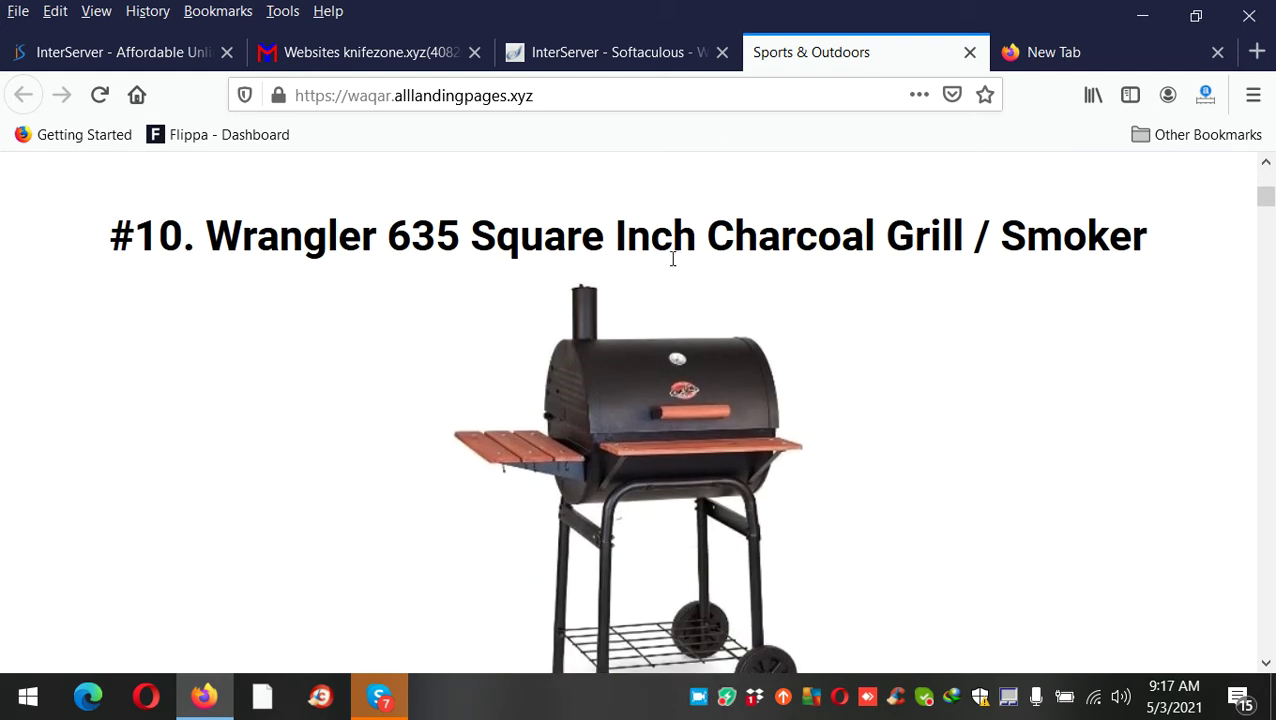
Step: Reduce the Sports & Outdoors page to 70% zoom, look through the remaining charcoal grill reviews, and close the site
scroll(679, 240, down, 3)
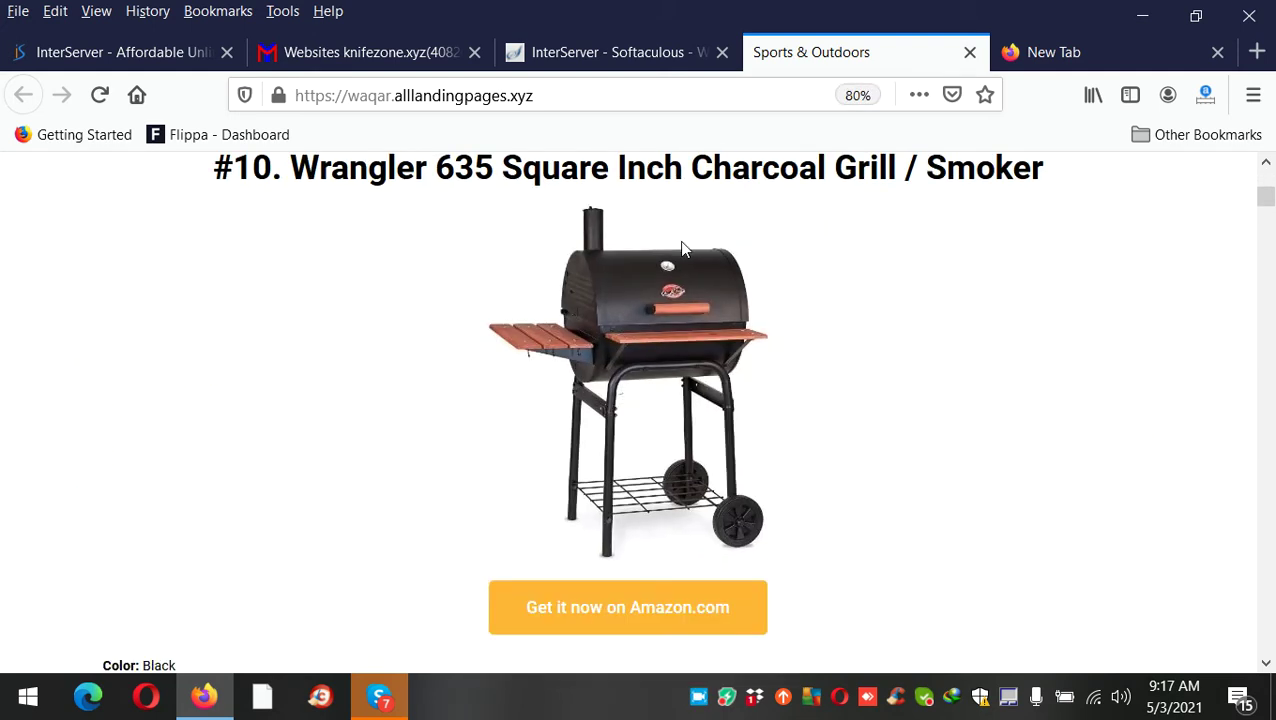
scroll(727, 342, up, 3)
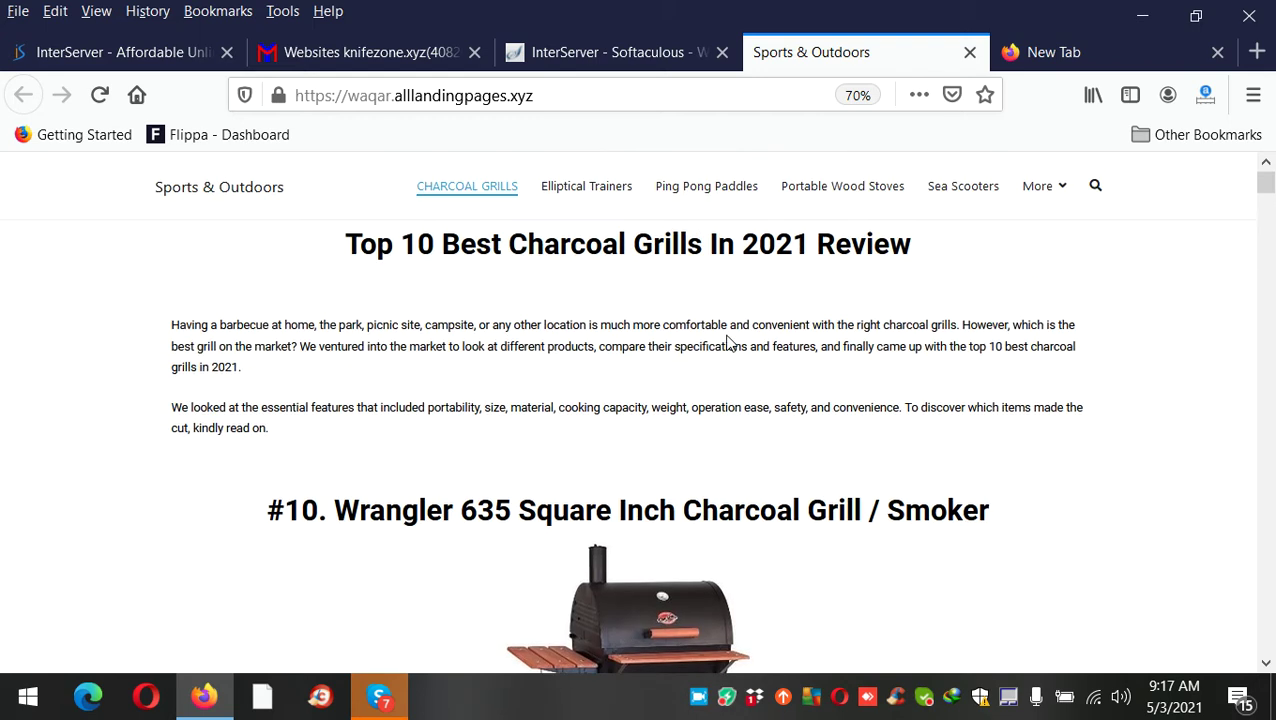
scroll(728, 342, down, 8)
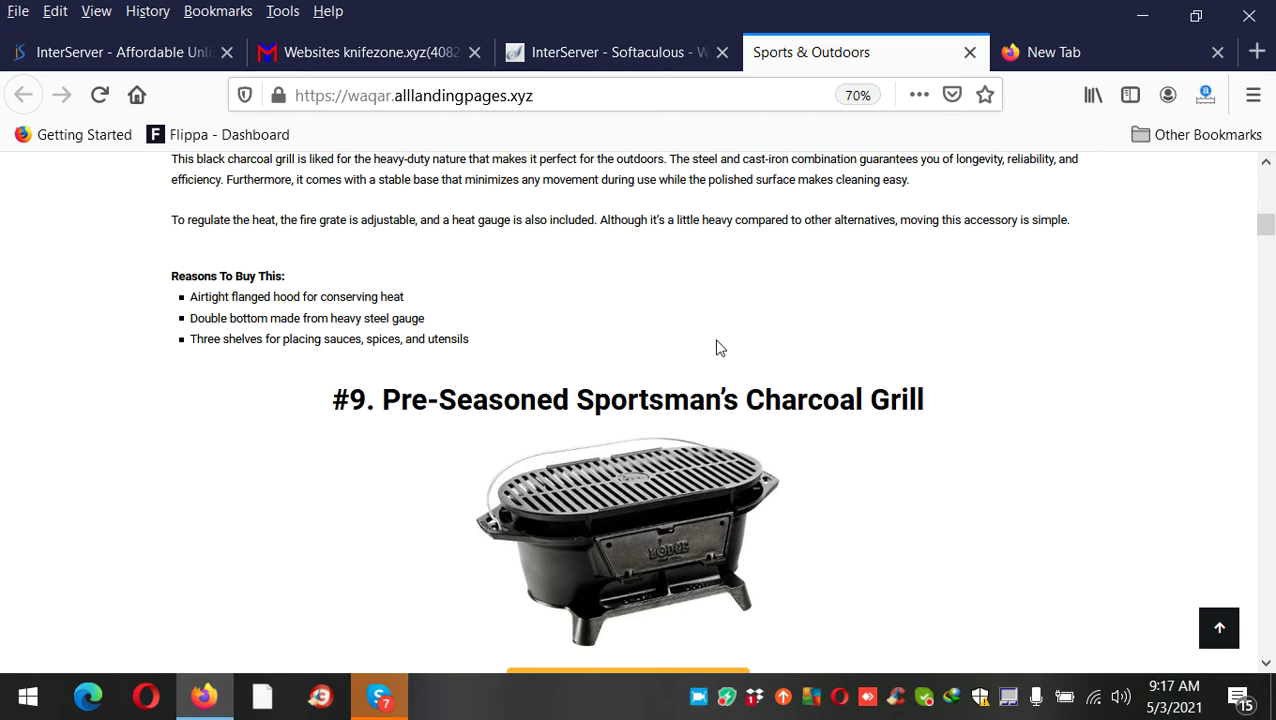
scroll(716, 347, down, 2)
scroll(716, 347, up, 4)
scroll(716, 347, down, 4)
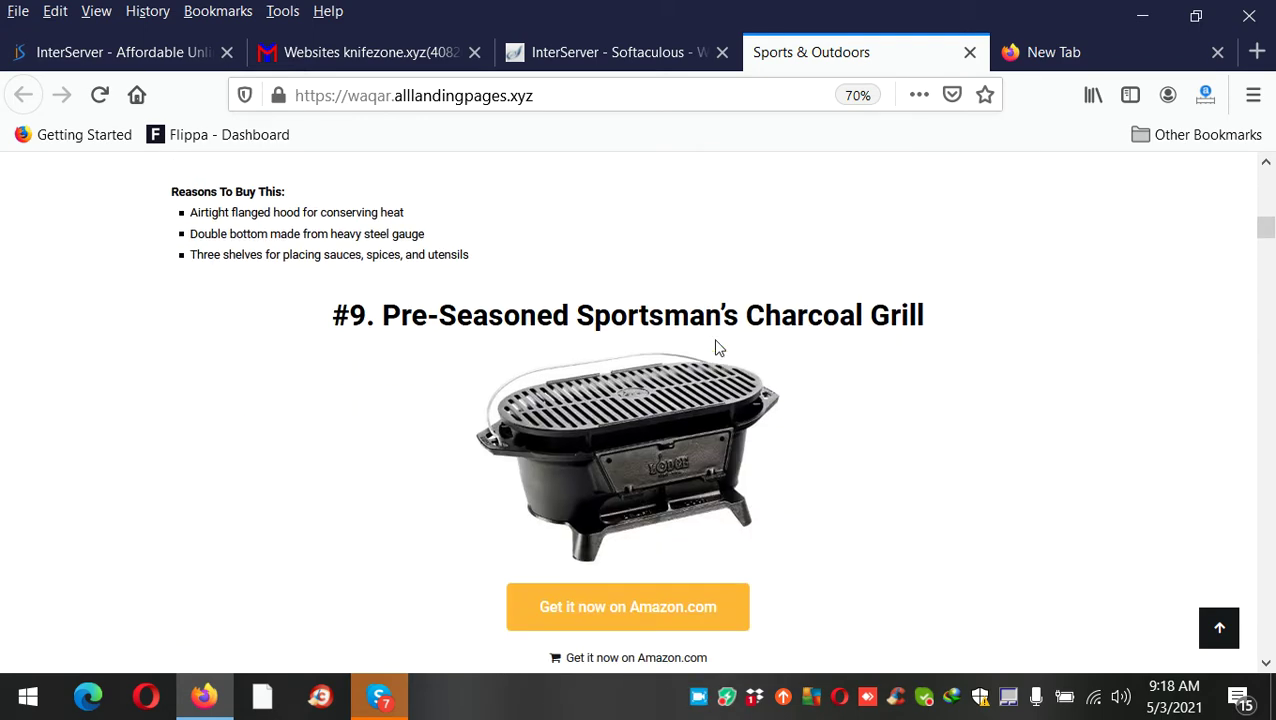
scroll(716, 347, down, 15)
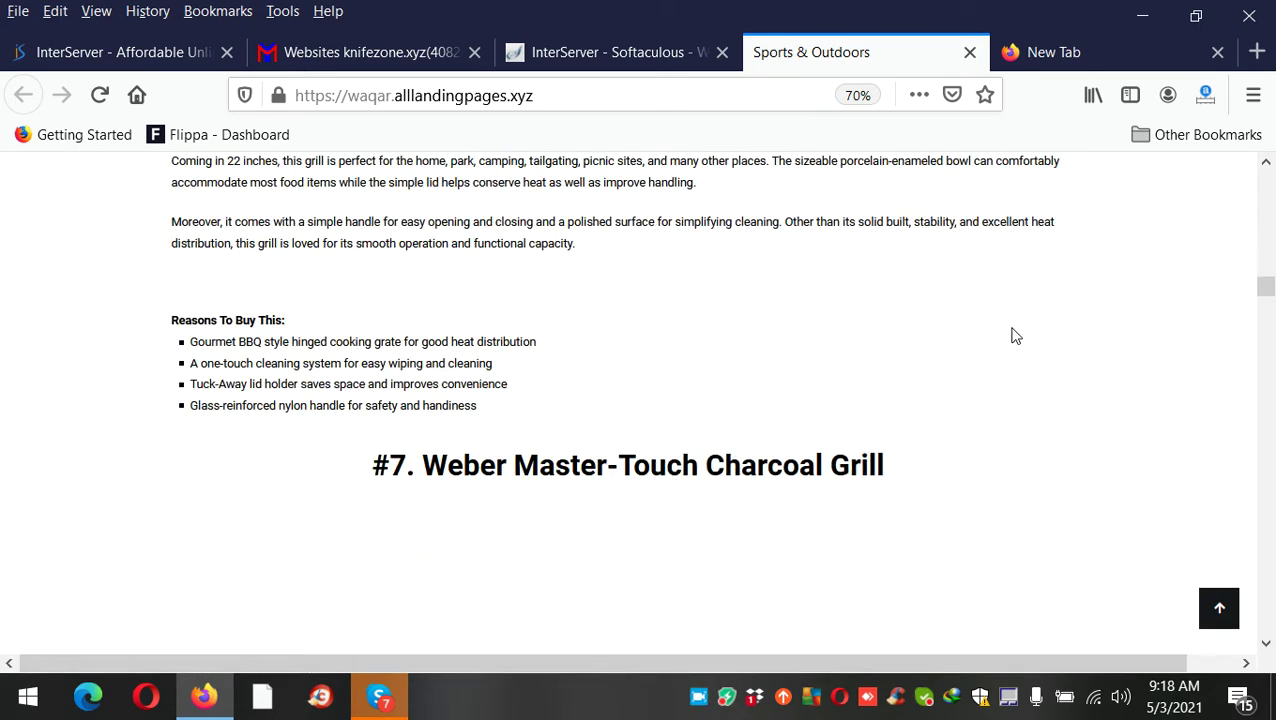
scroll(1014, 336, down, 5)
click(969, 52)
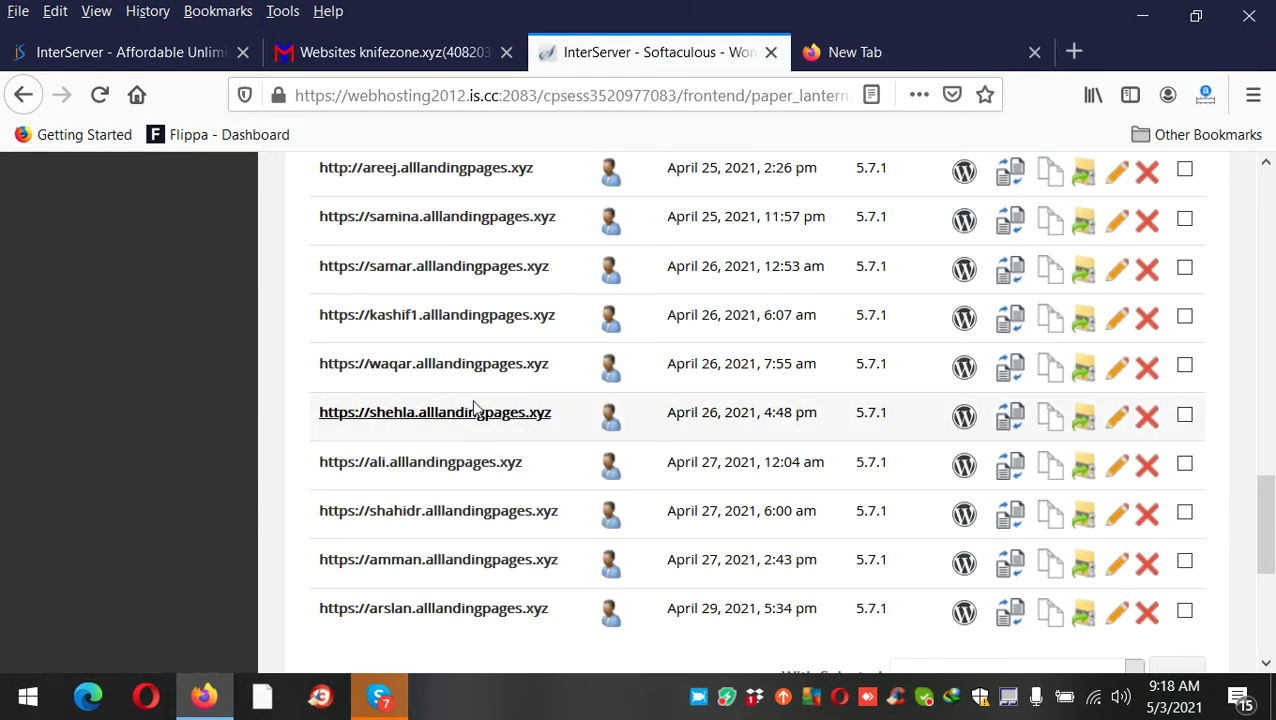
Step: Open the site installed April 26, 2021, 6:07 am and examine its front page and navigation menu
click(507, 330)
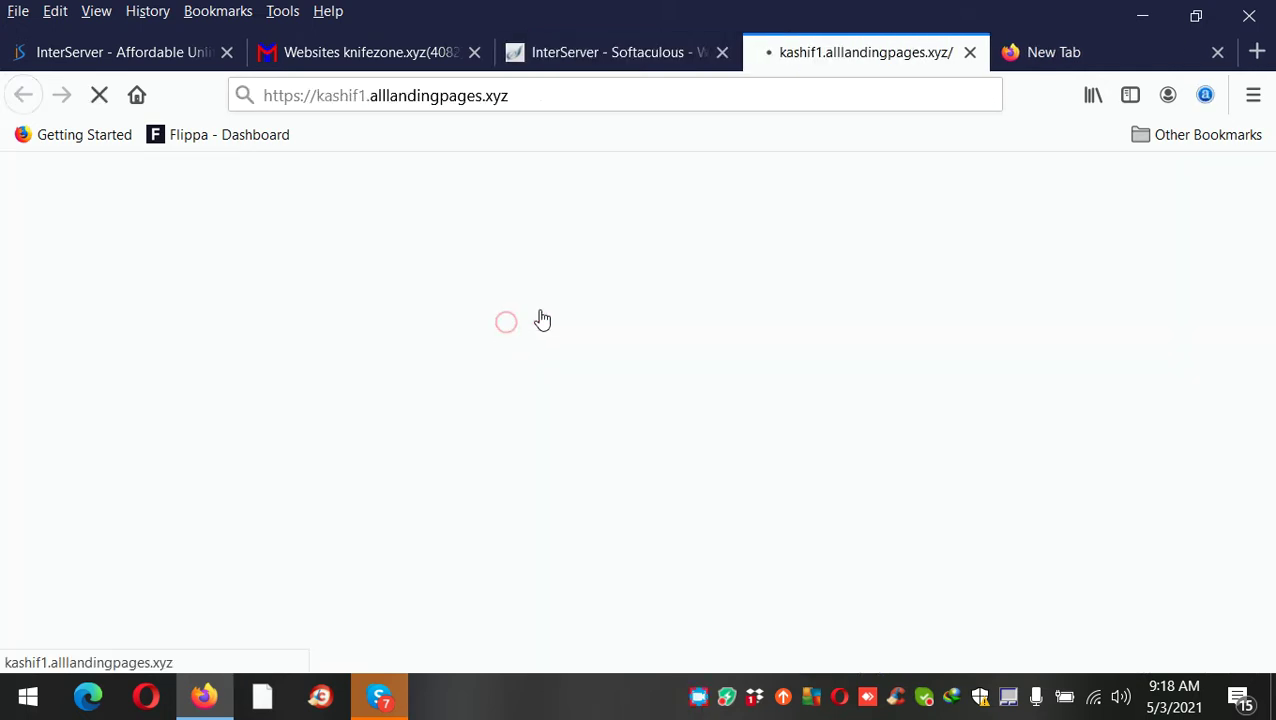
click(641, 50)
click(829, 52)
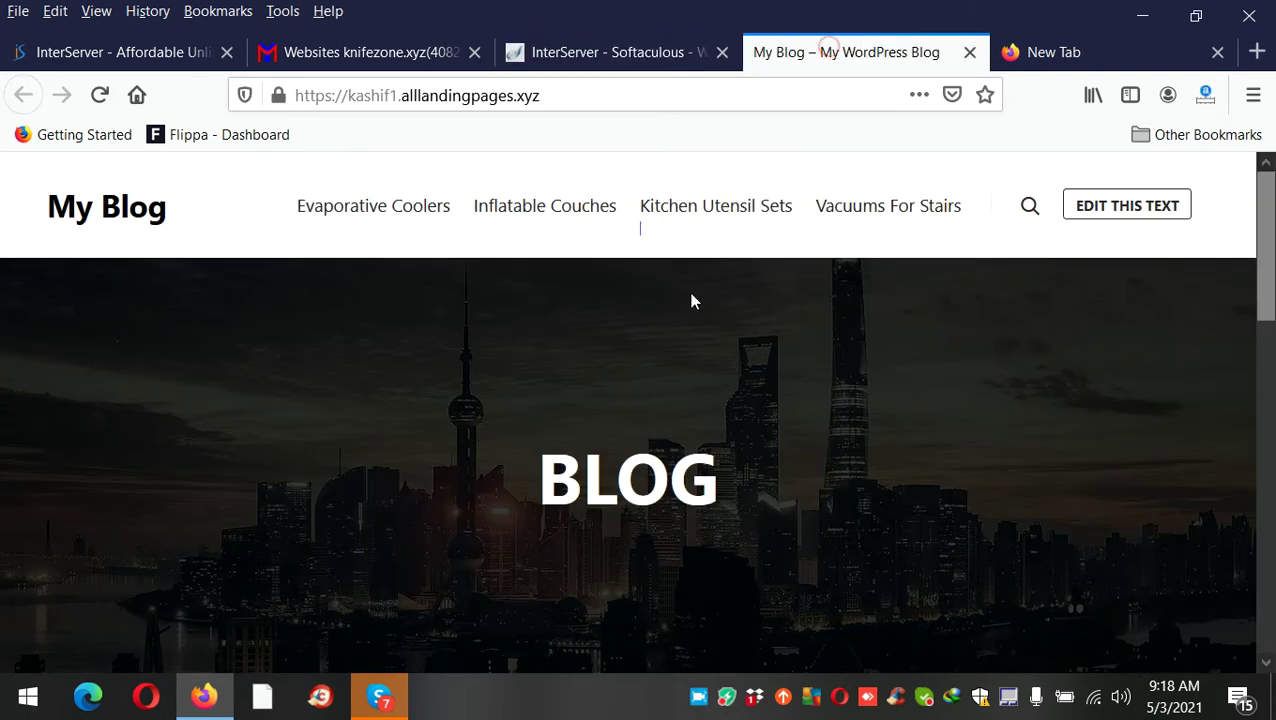
scroll(692, 305, down, 2)
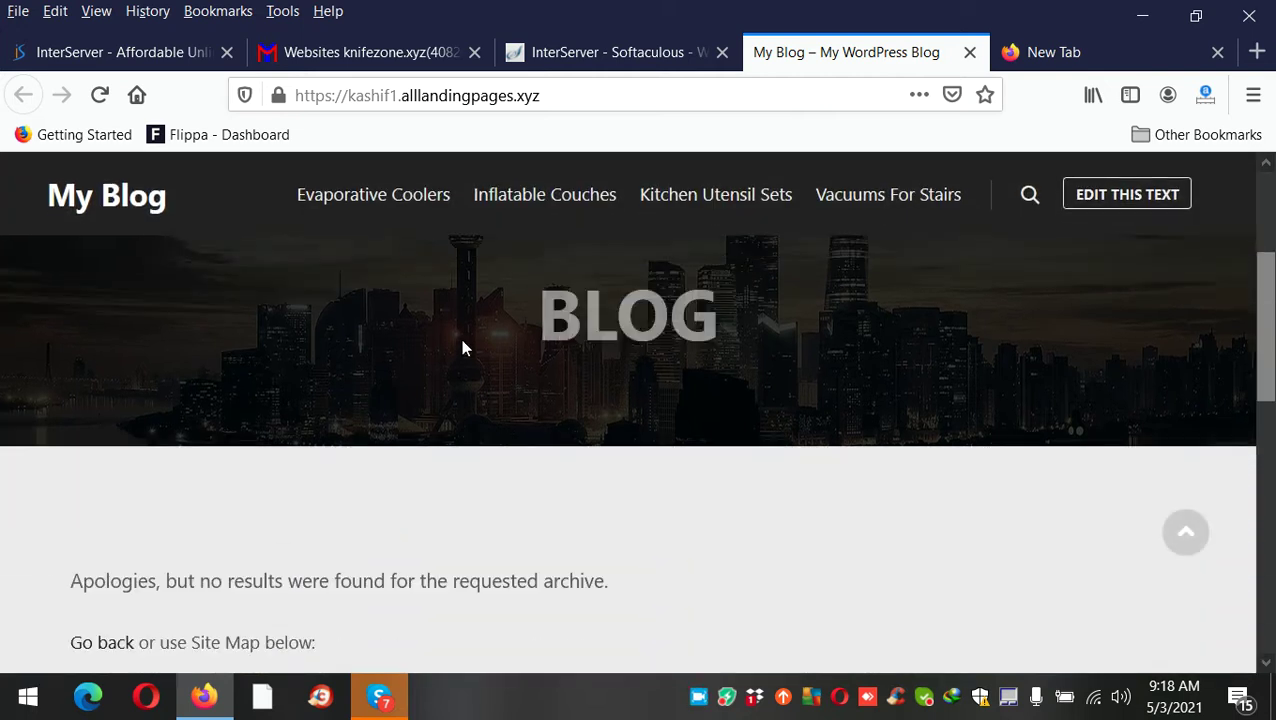
scroll(461, 347, up, 2)
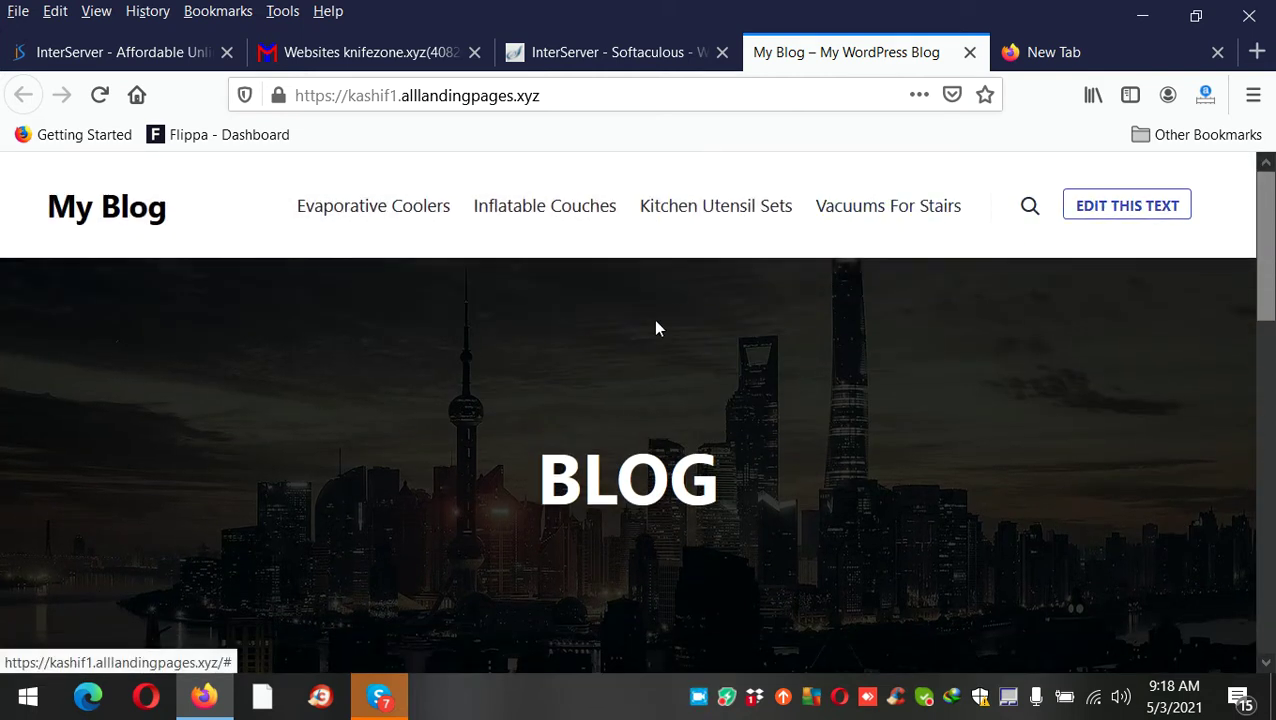
Step: Open the WordPress dashboard of the site installed April 26, 2021, 6:07 am from the installations list, and reload its front page
click(620, 60)
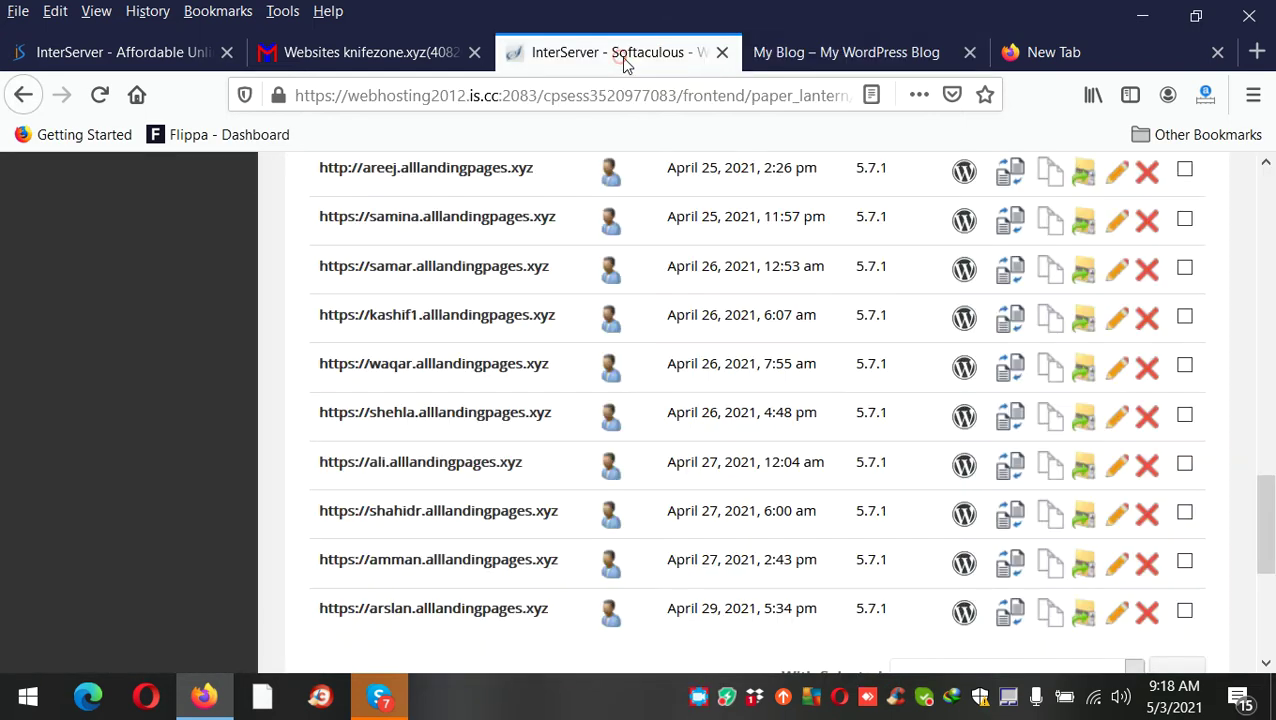
click(612, 316)
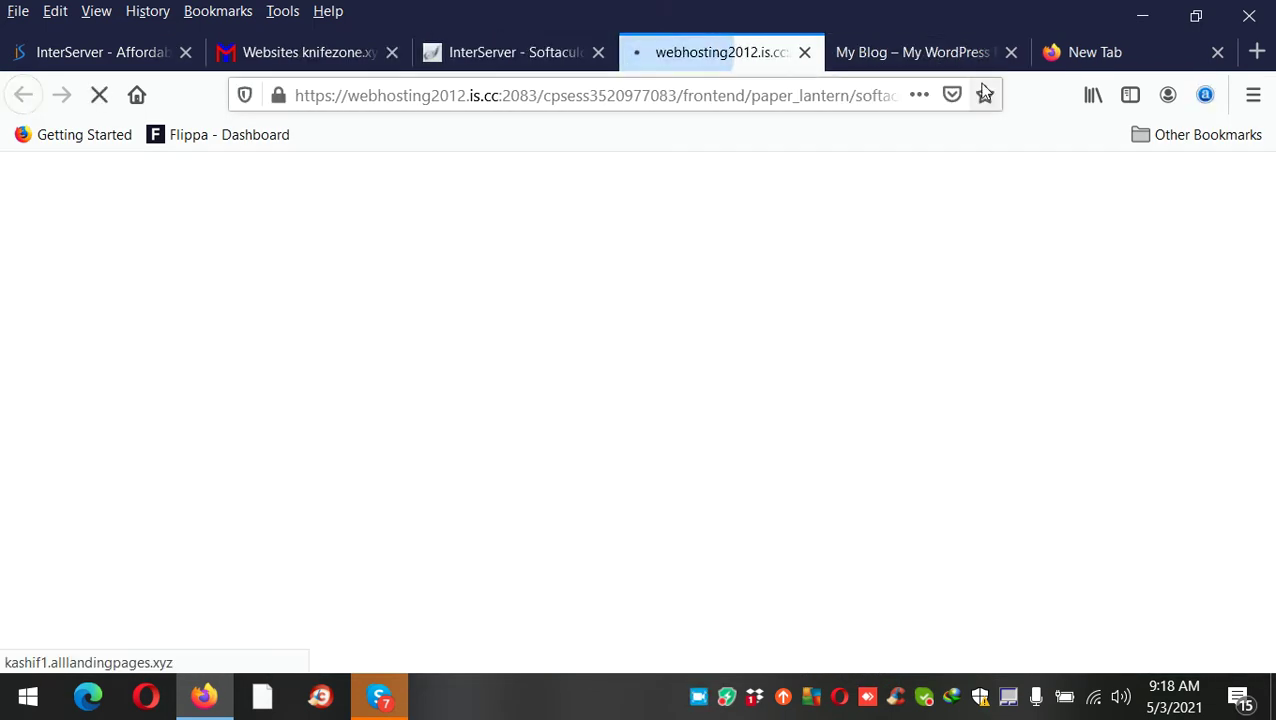
click(887, 62)
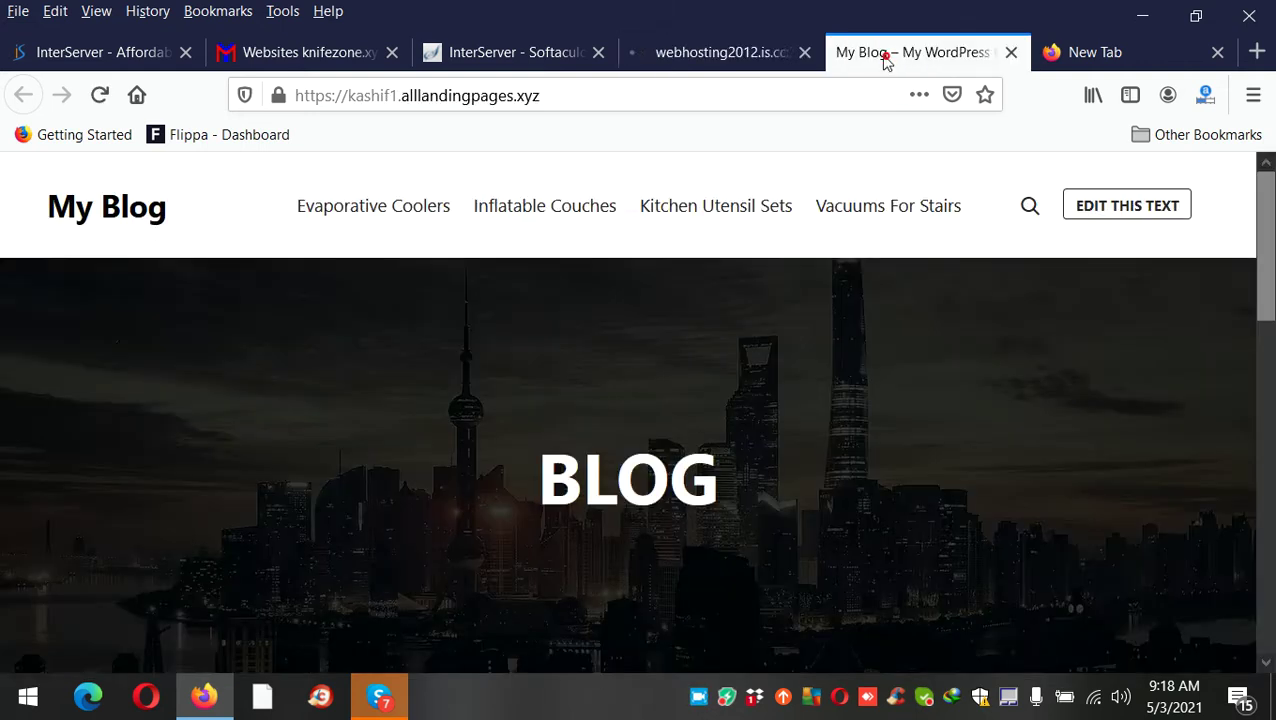
click(730, 58)
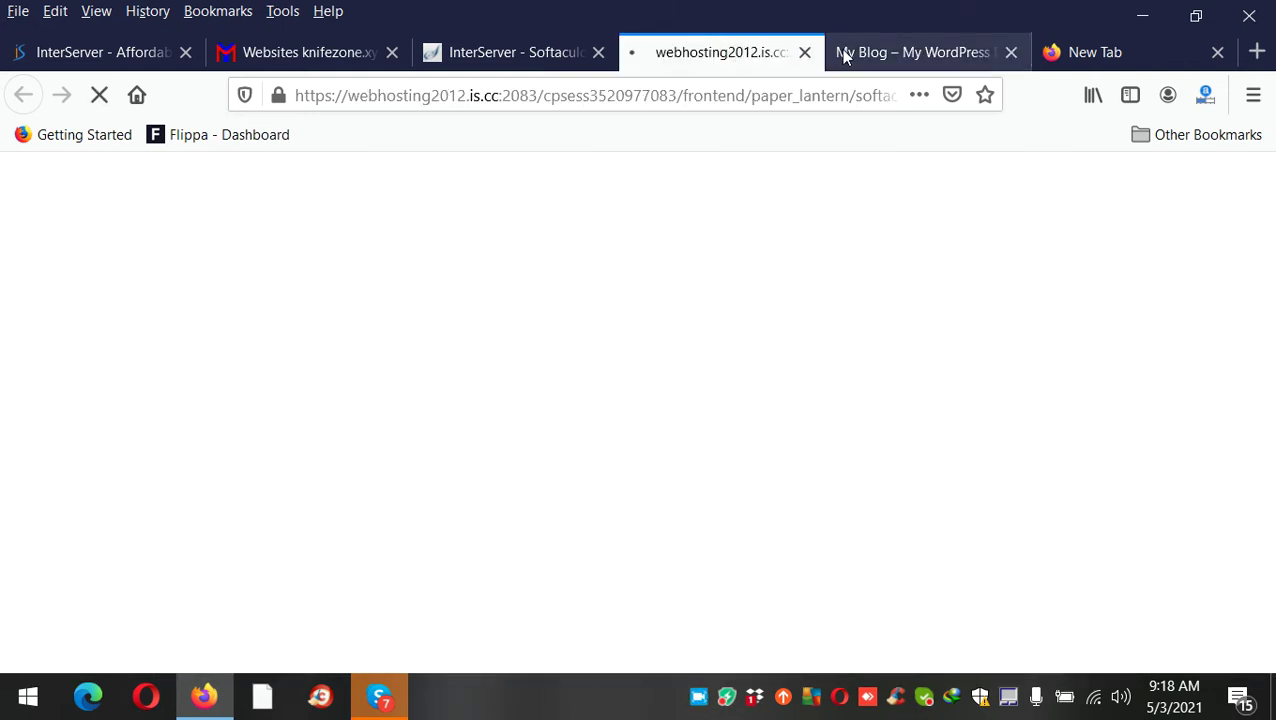
click(897, 53)
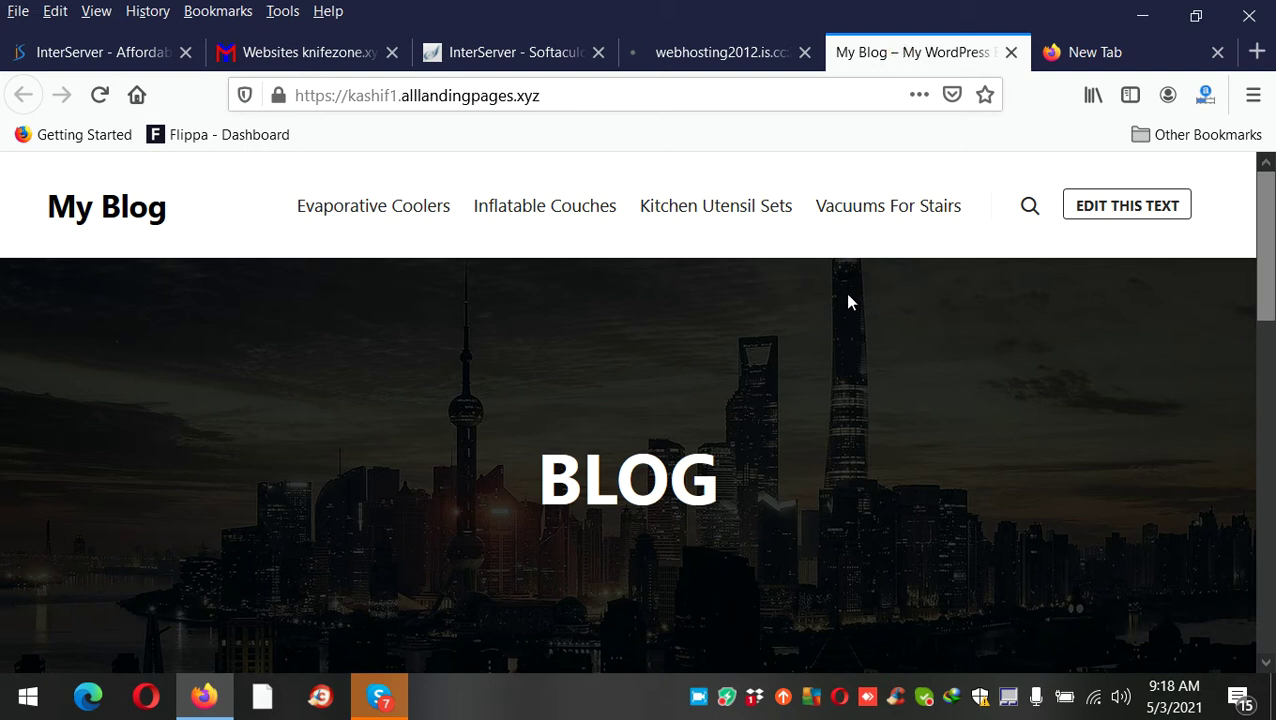
click(134, 243)
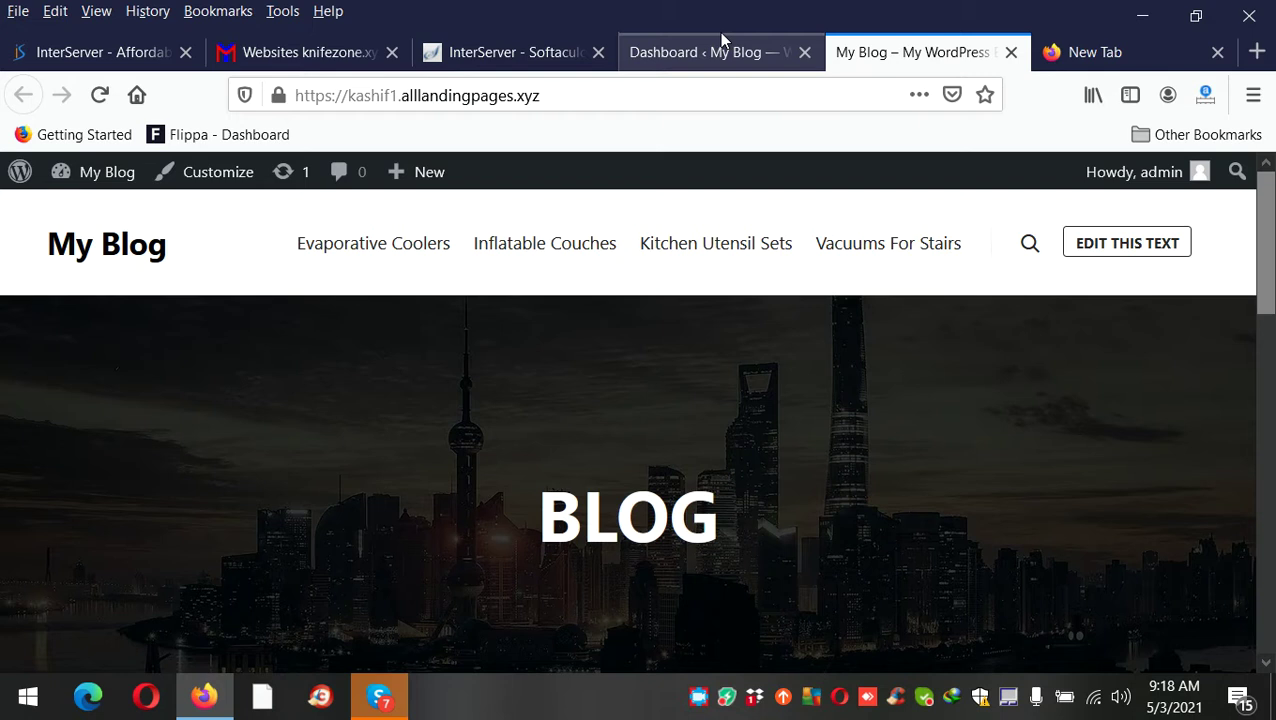
Step: In the site's Reading settings, make the homepage display a static page
click(721, 36)
scroll(402, 458, down, 5)
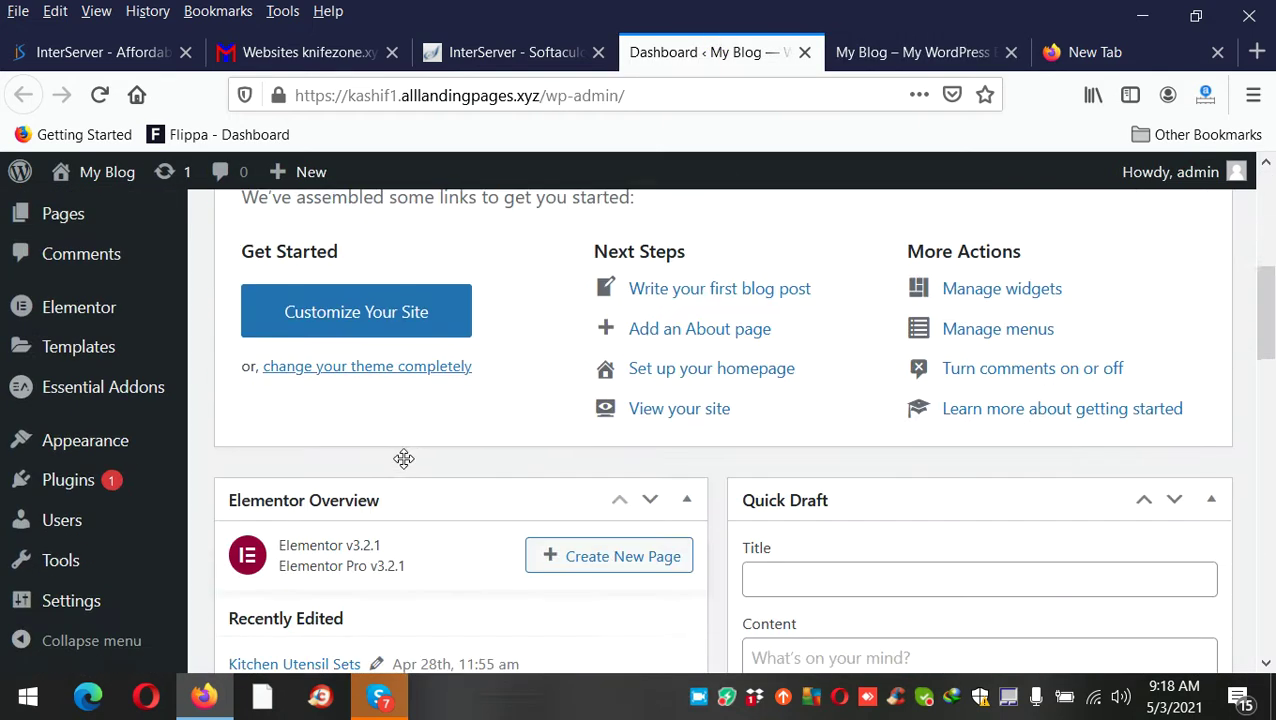
mouse_move(96, 612)
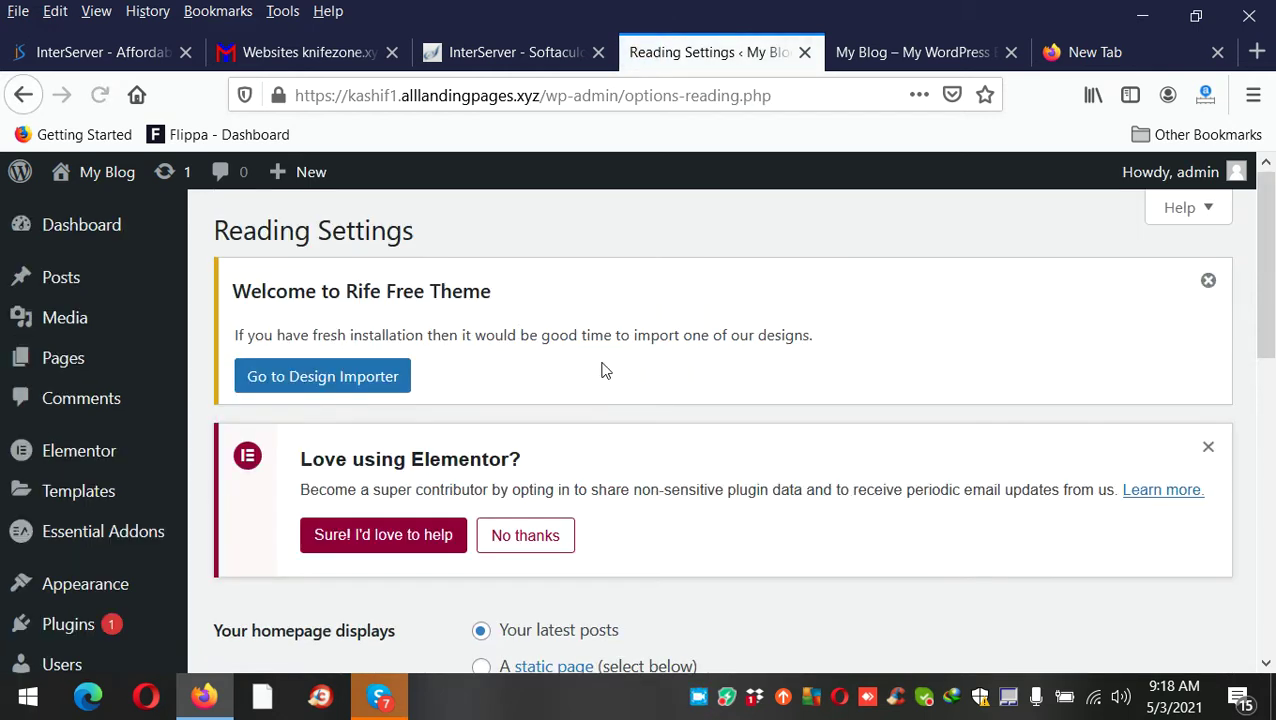
scroll(604, 370, down, 6)
scroll(606, 370, up, 4)
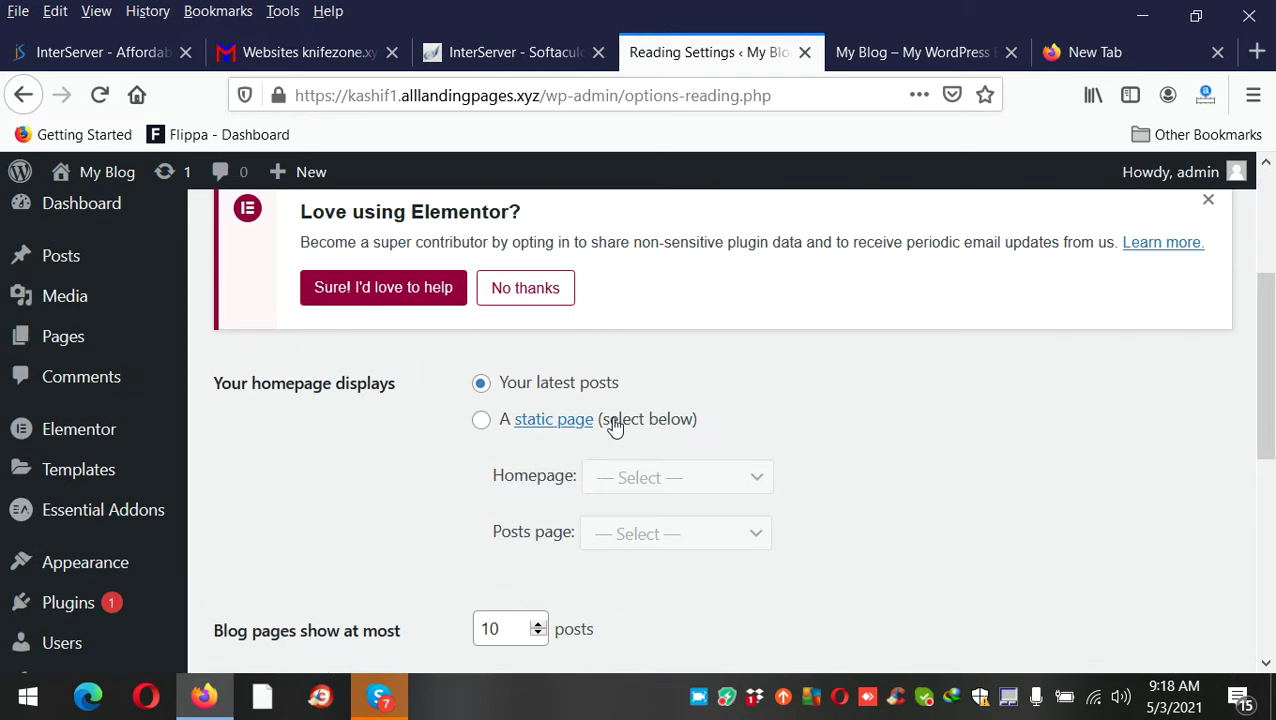
click(614, 425)
Step: Choose Inflatable Couches as the static homepage and save the Reading settings
click(624, 478)
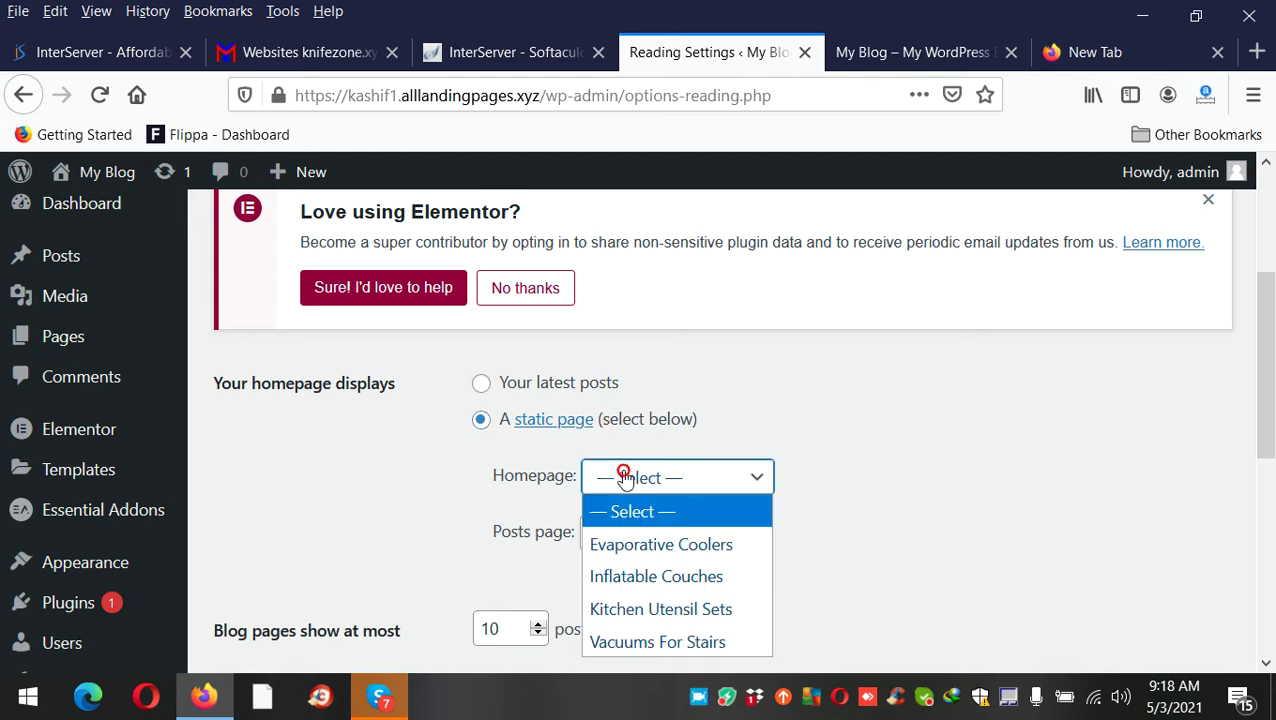
scroll(667, 472, down, 4)
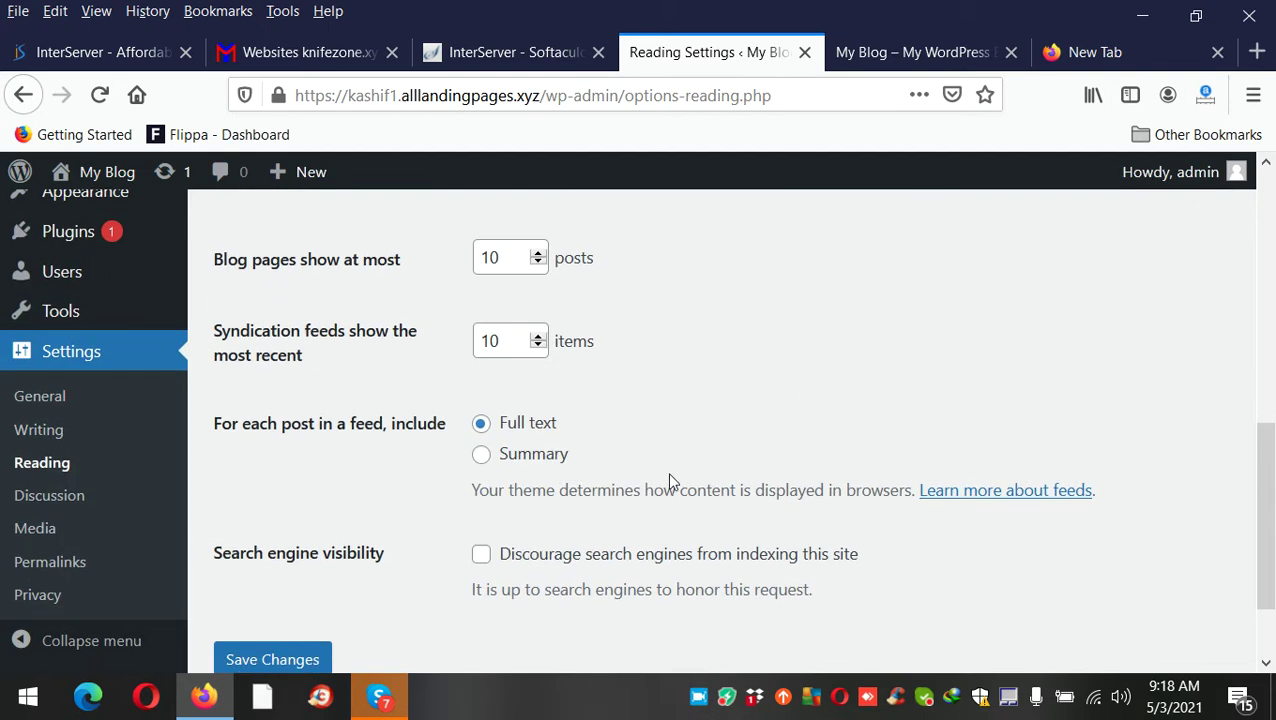
scroll(672, 400, up, 3)
click(677, 355)
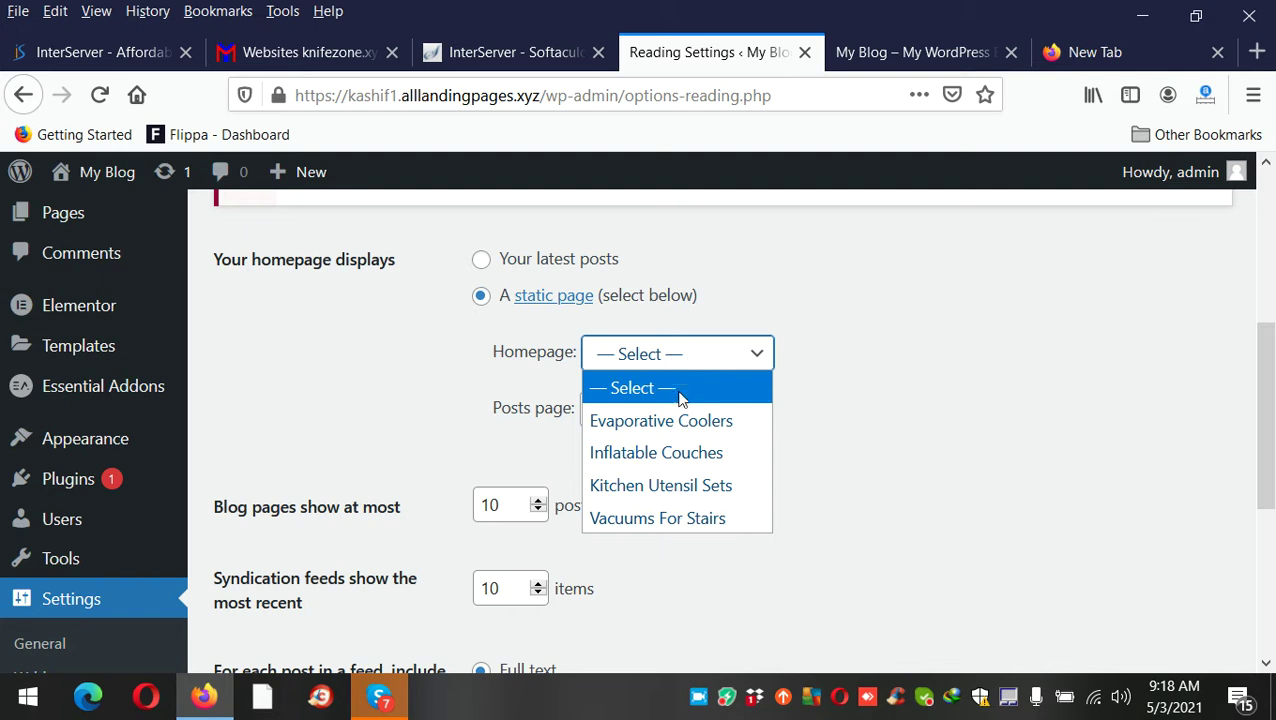
click(675, 453)
scroll(410, 430, down, 5)
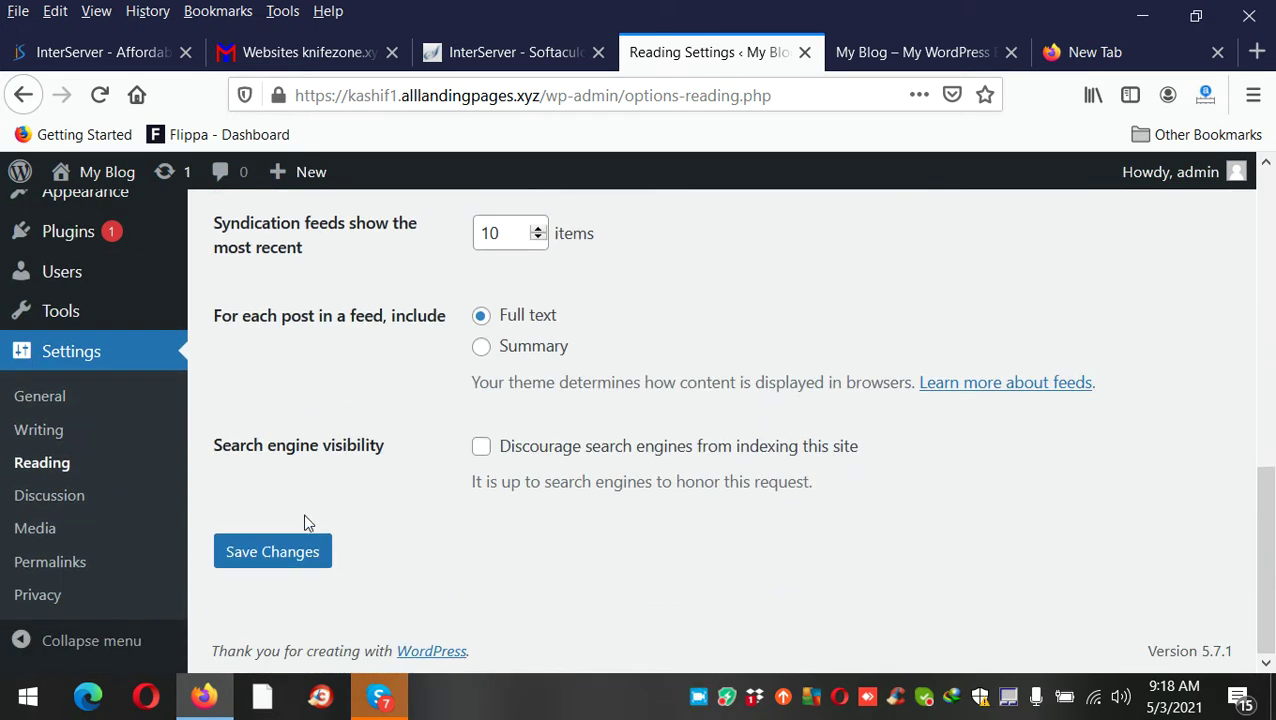
click(294, 551)
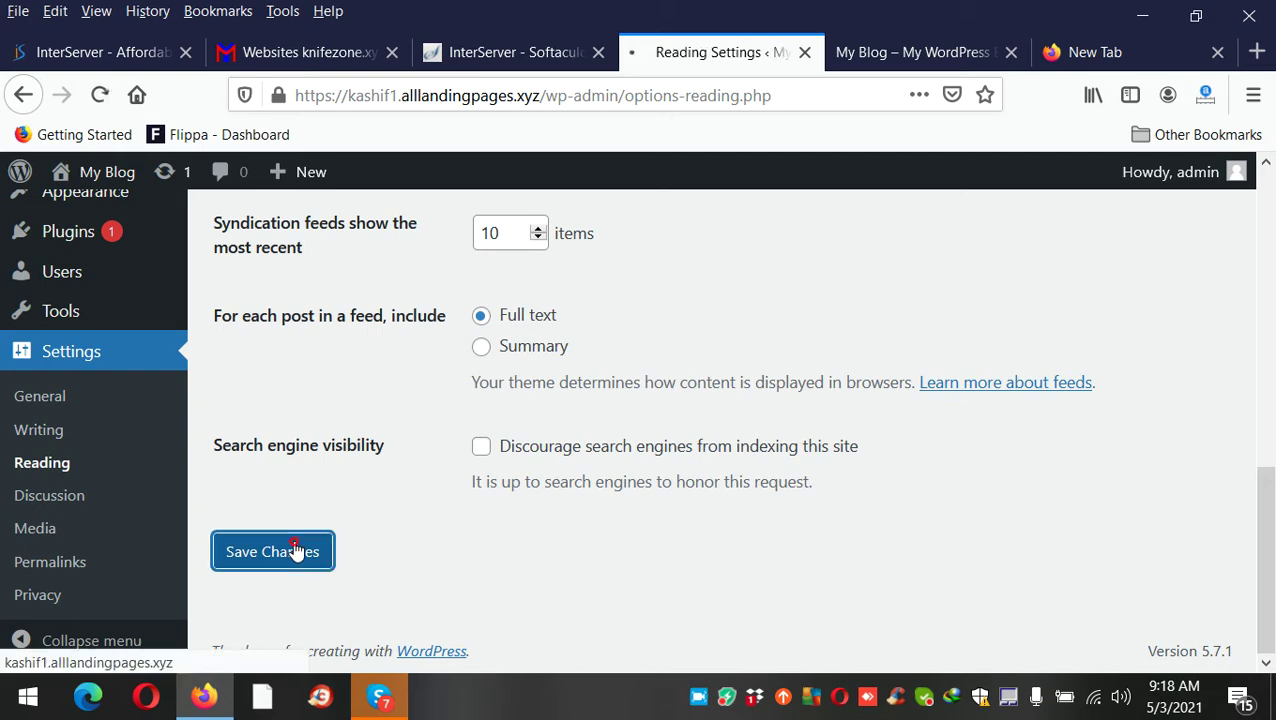
Step: Check the site's front page and look through its inflatable couch reviews
click(870, 45)
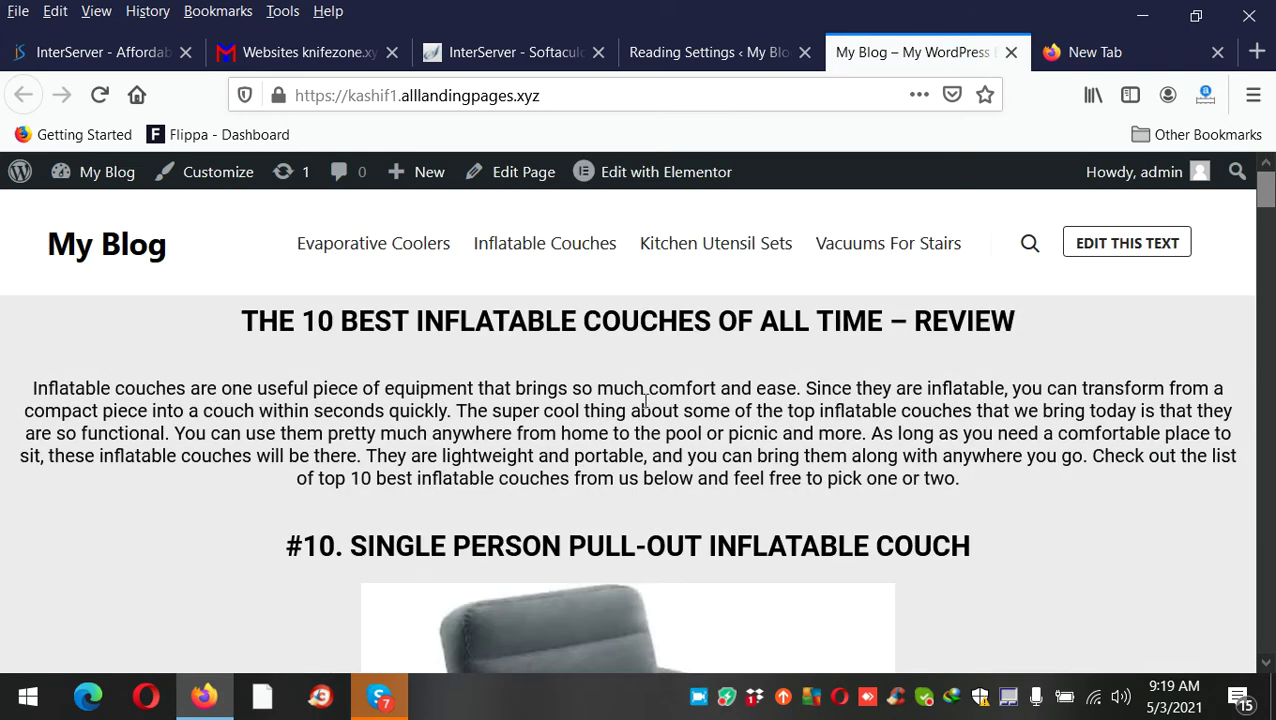
scroll(640, 410, down, 3)
scroll(684, 441, down, 15)
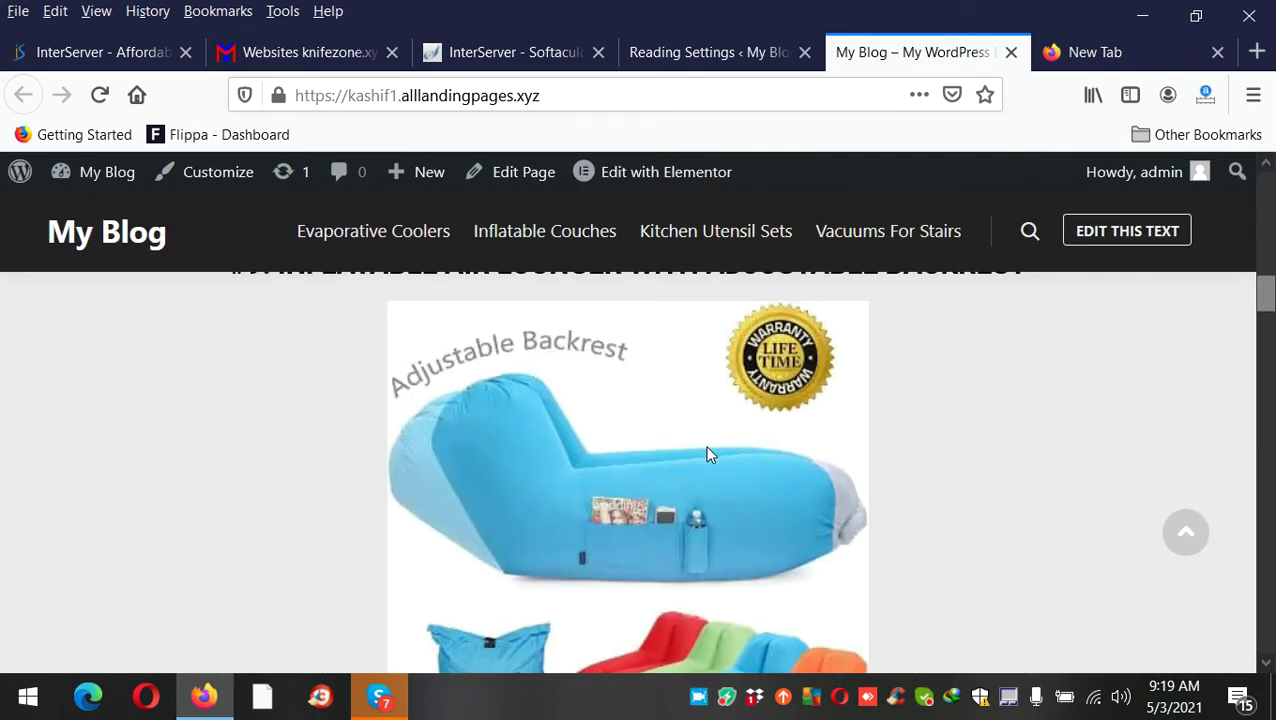
scroll(707, 455, up, 8)
scroll(707, 455, down, 8)
scroll(707, 455, up, 5)
scroll(707, 455, up, 15)
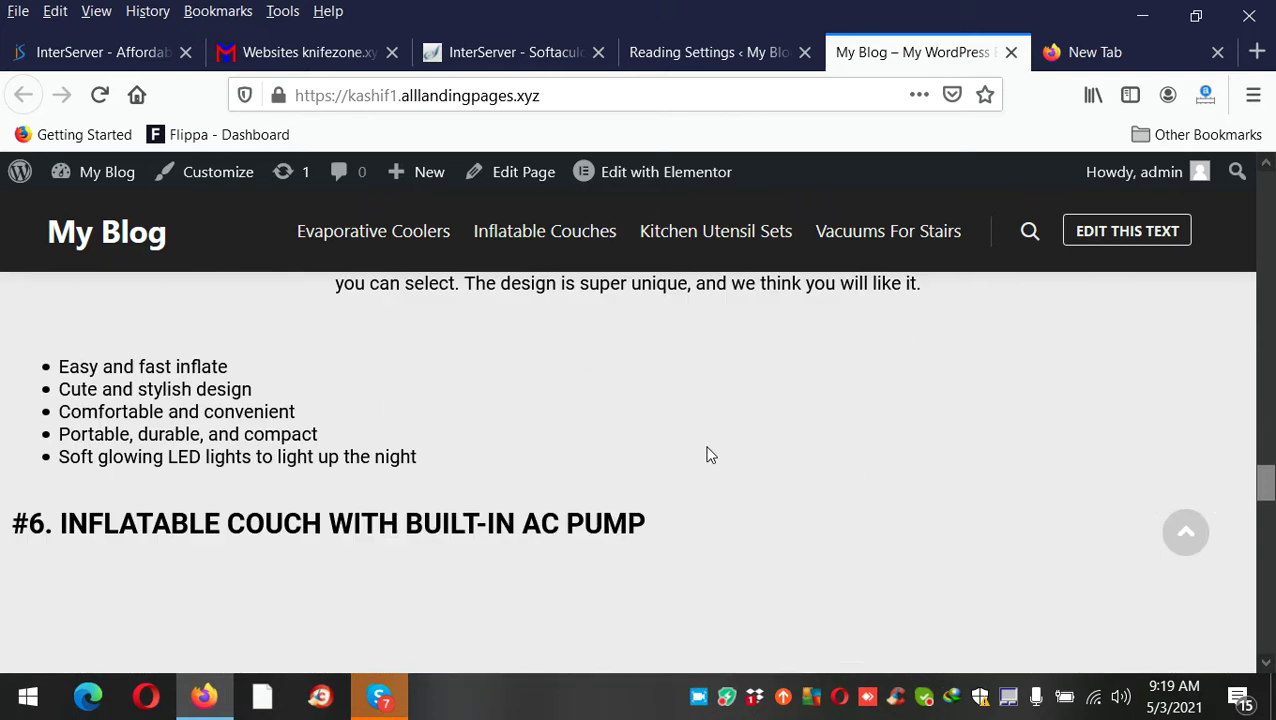
scroll(707, 455, down, 5)
Step: Create a new navigation menu named "main" in the site's dashboard
click(695, 55)
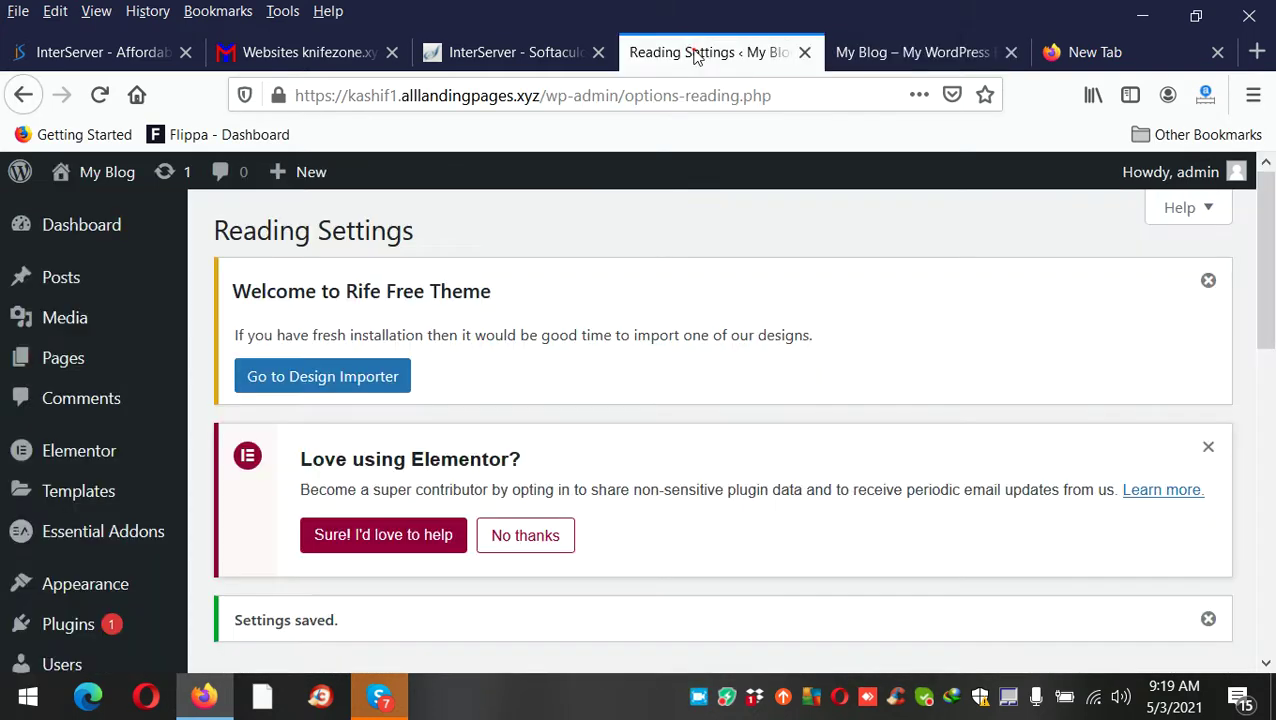
mouse_move(137, 590)
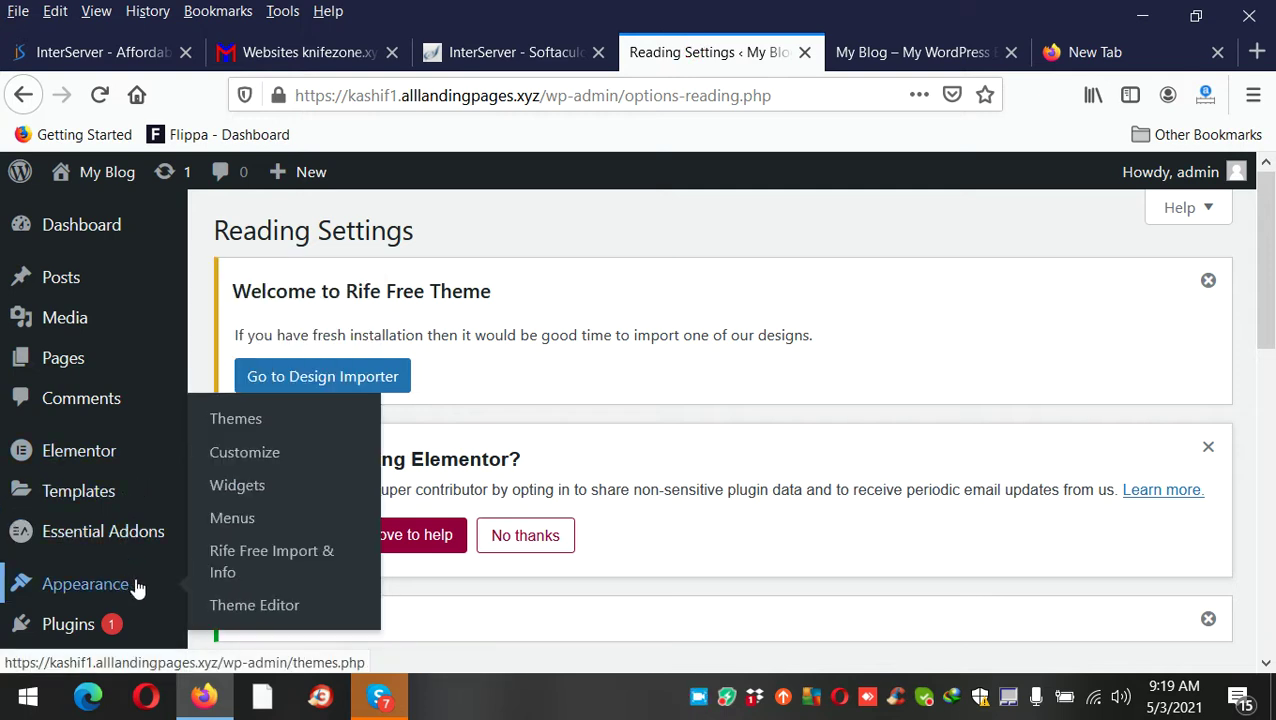
click(236, 518)
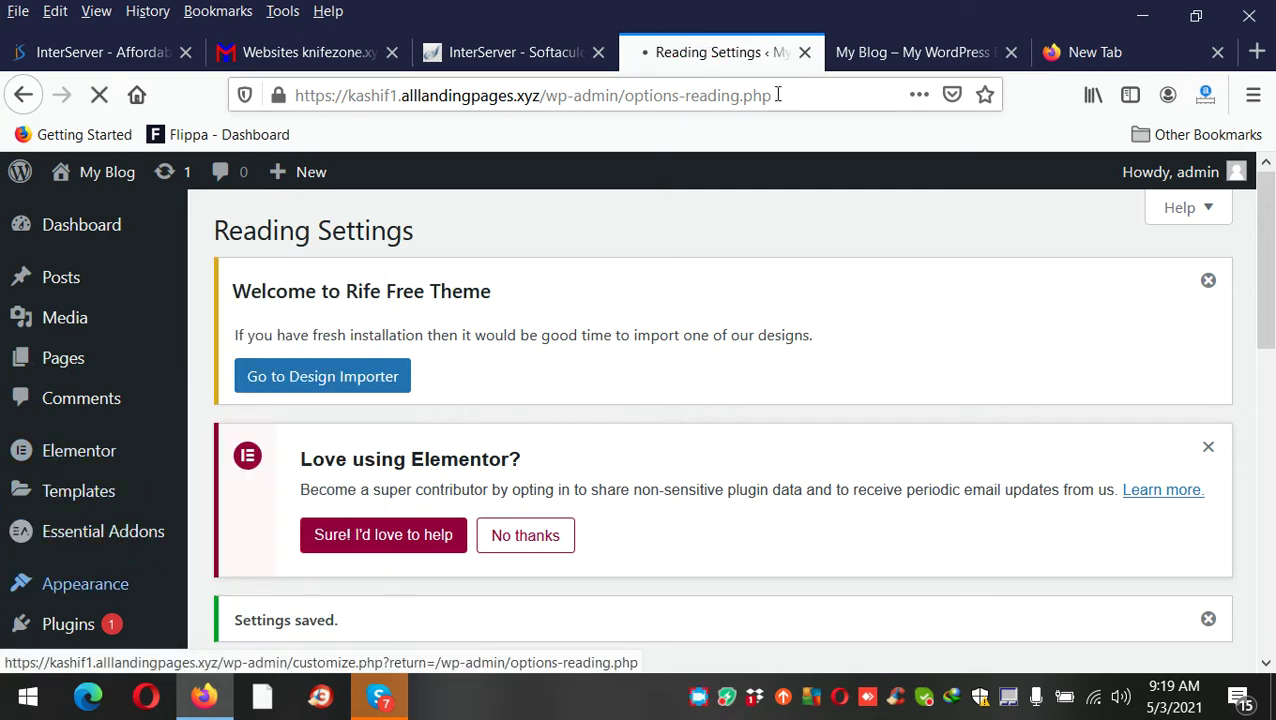
click(866, 51)
click(729, 55)
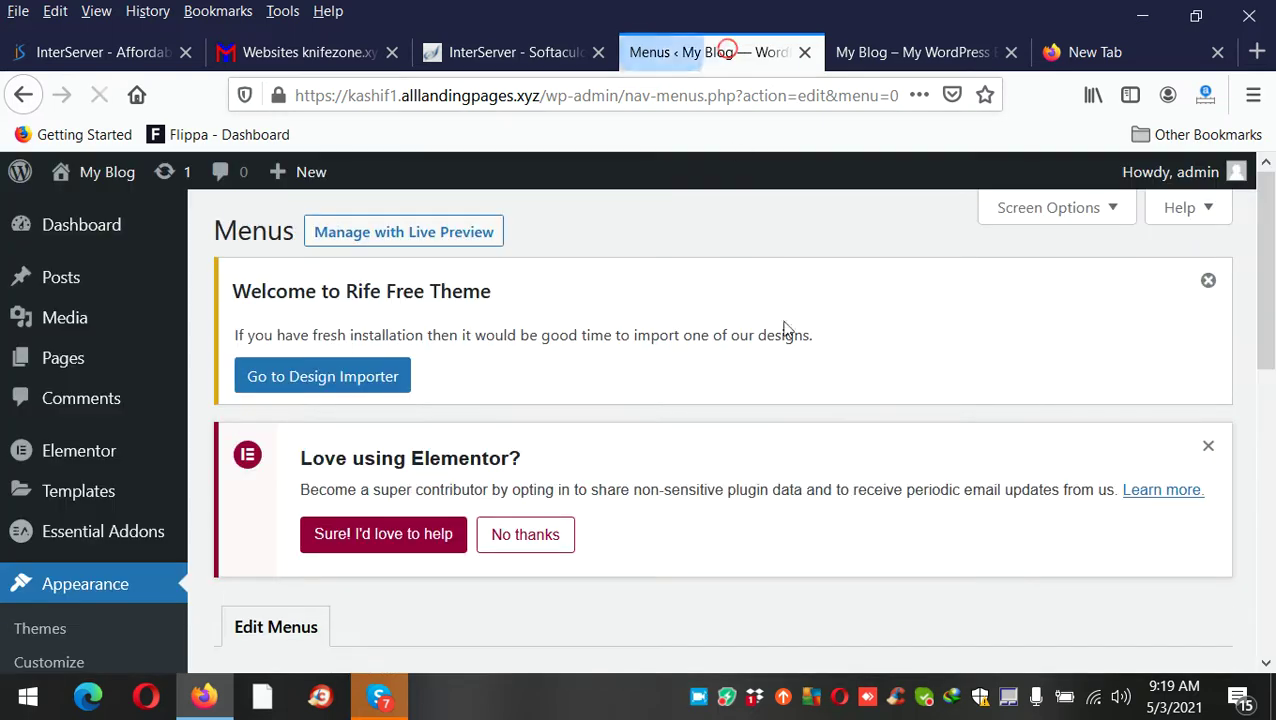
scroll(740, 400, down, 5)
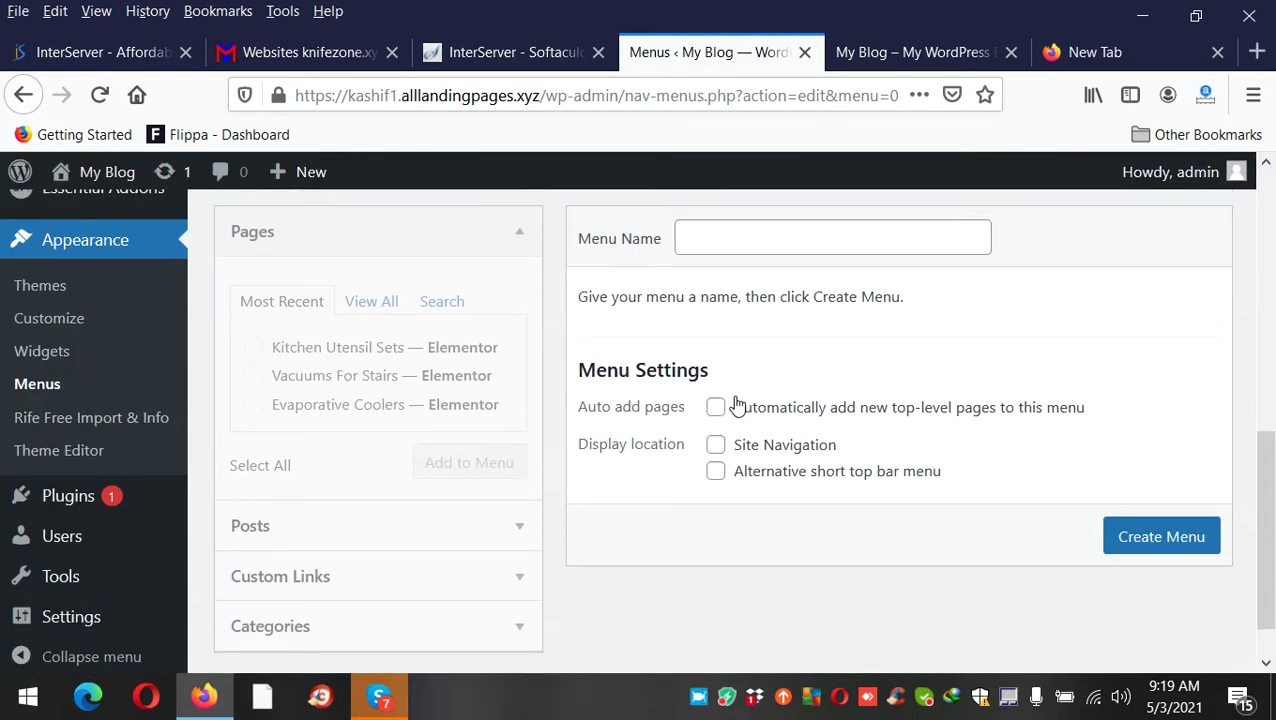
scroll(740, 404, up, 3)
click(730, 467)
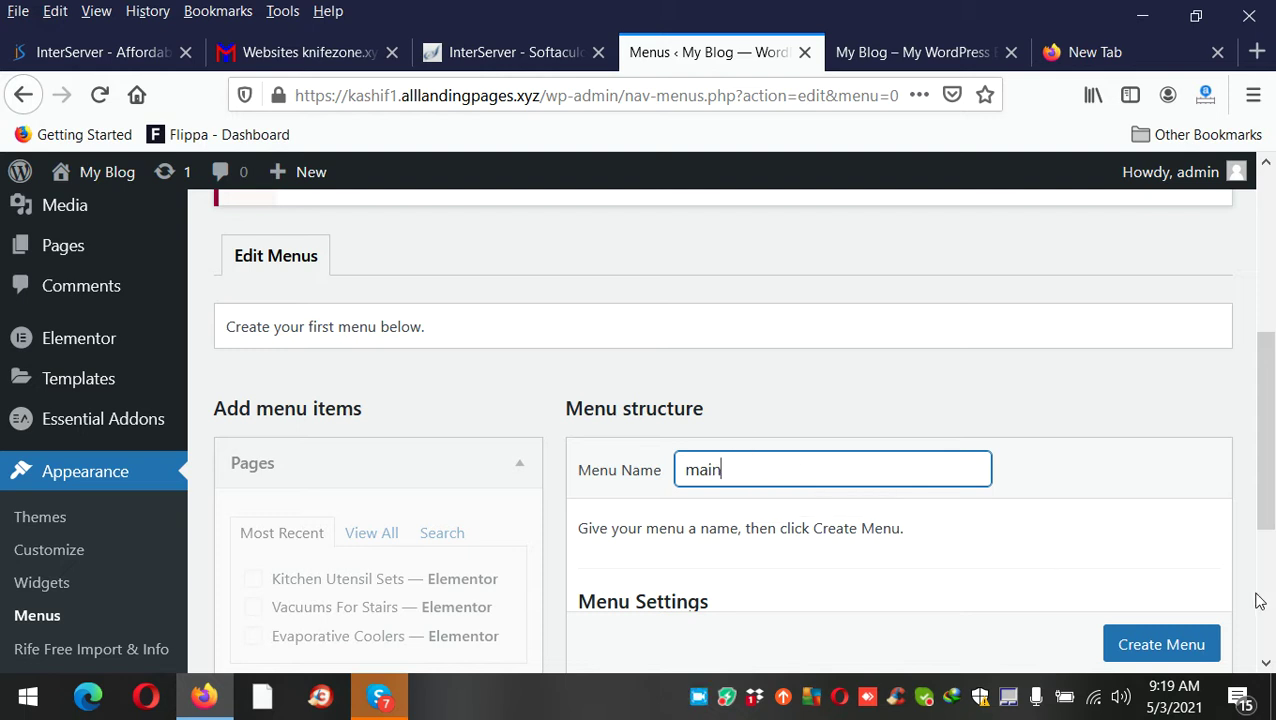
scroll(1175, 645, down, 1)
click(1175, 645)
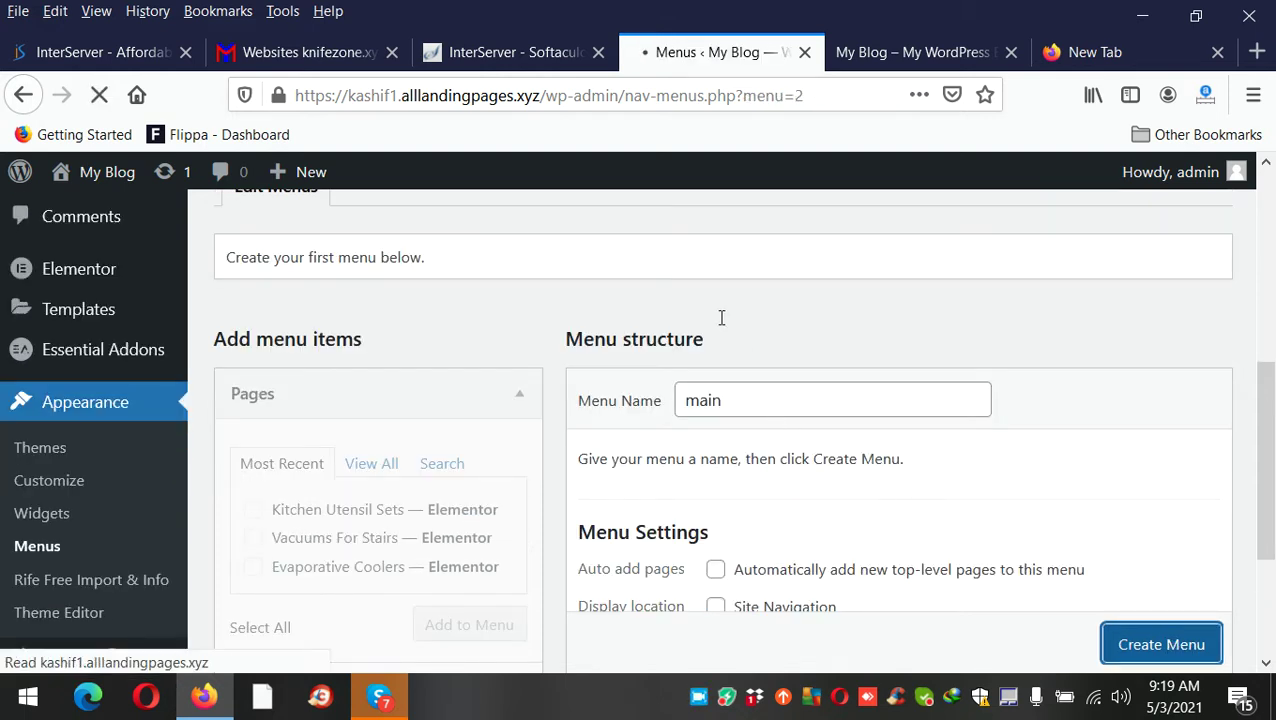
Step: Add the Inflatable Couches, Evaporative Coolers, Kitchen Utensil Sets and Vacuums For Stairs pages to the main menu
scroll(706, 370, down, 5)
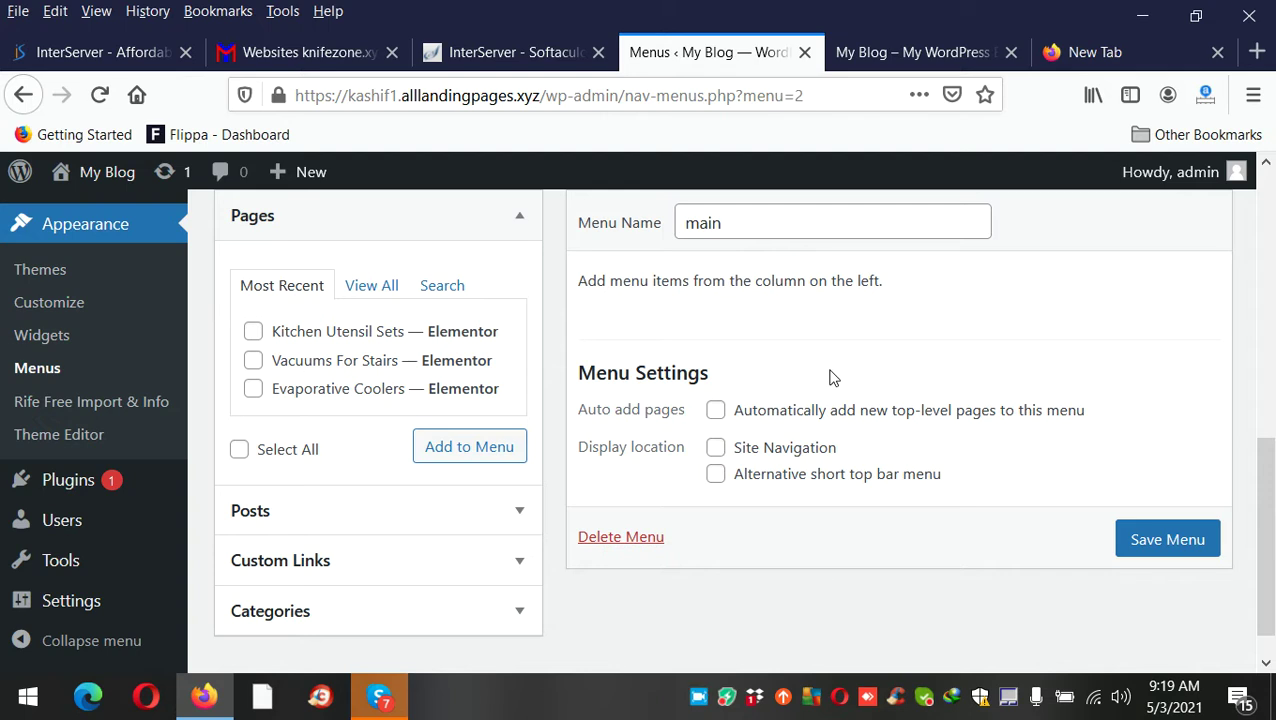
scroll(613, 375, up, 5)
scroll(540, 377, down, 5)
click(391, 297)
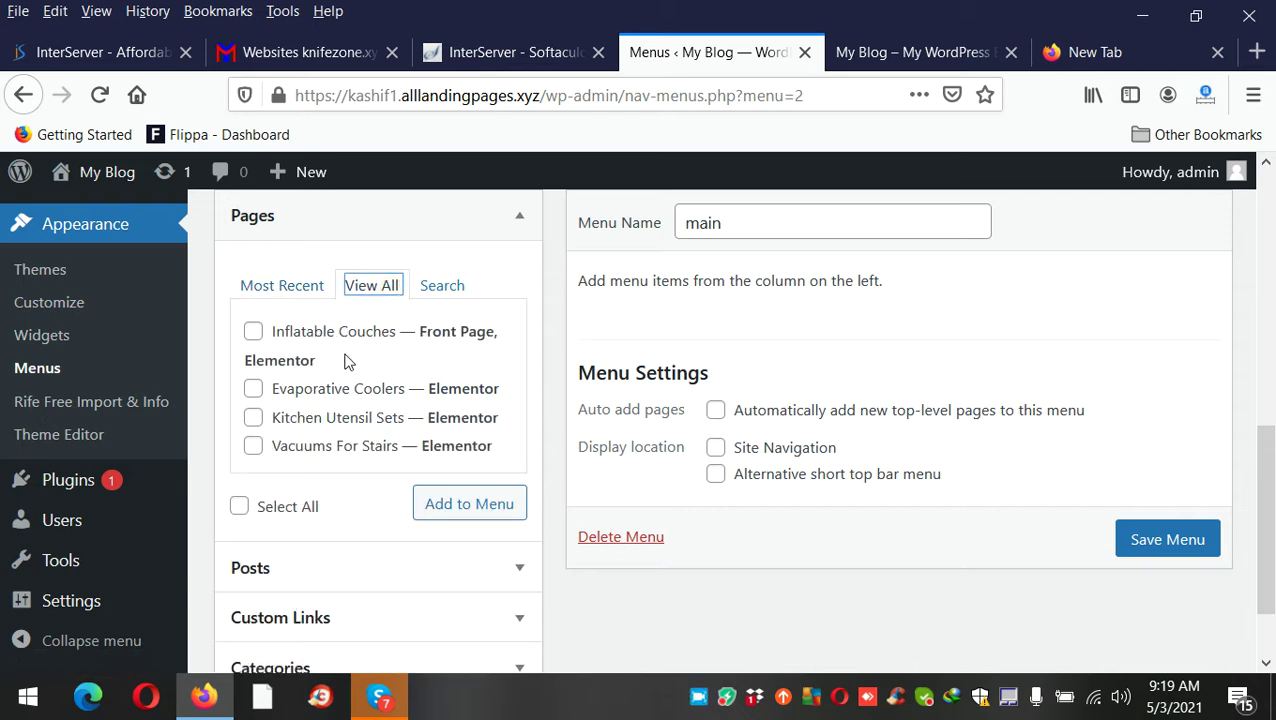
click(375, 388)
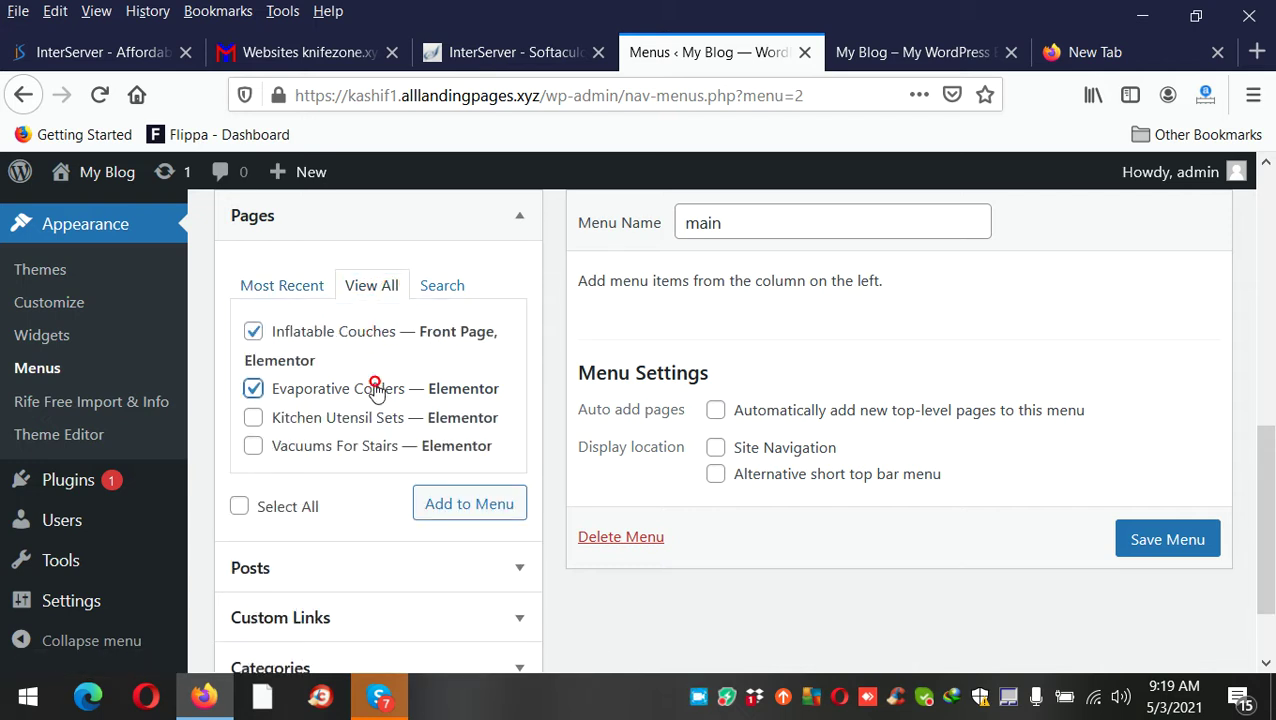
click(385, 420)
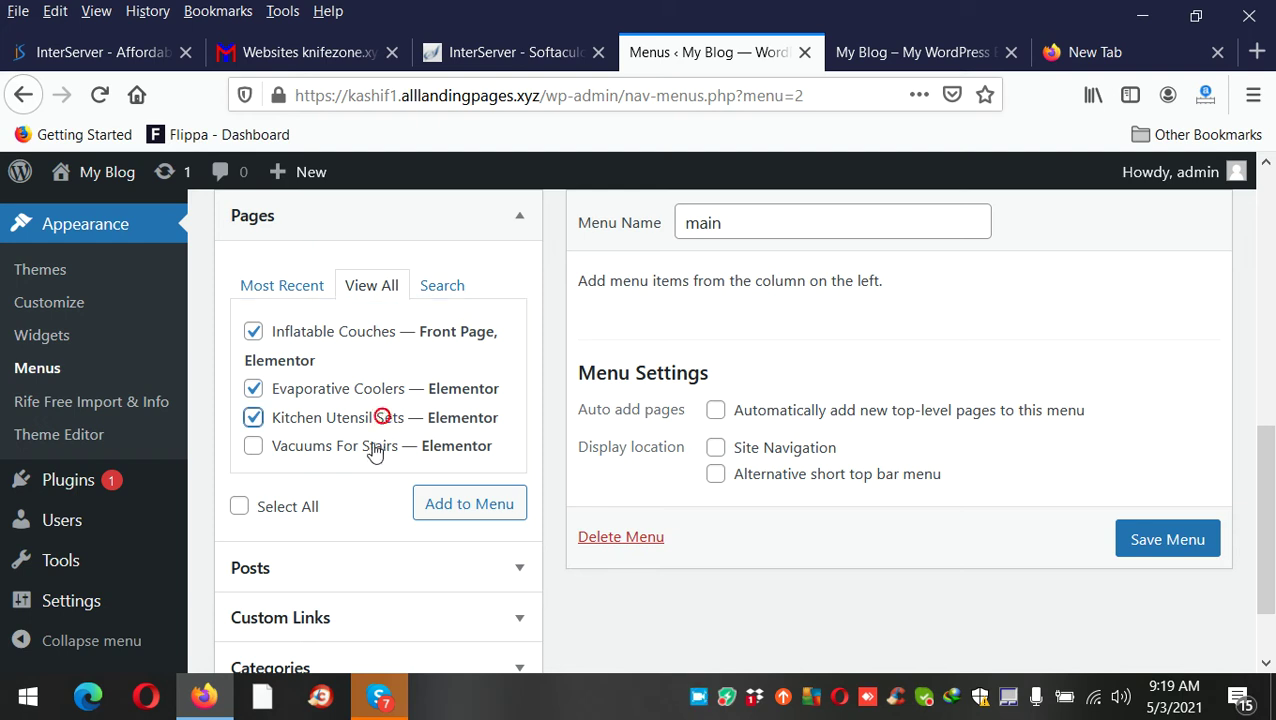
click(373, 448)
click(481, 505)
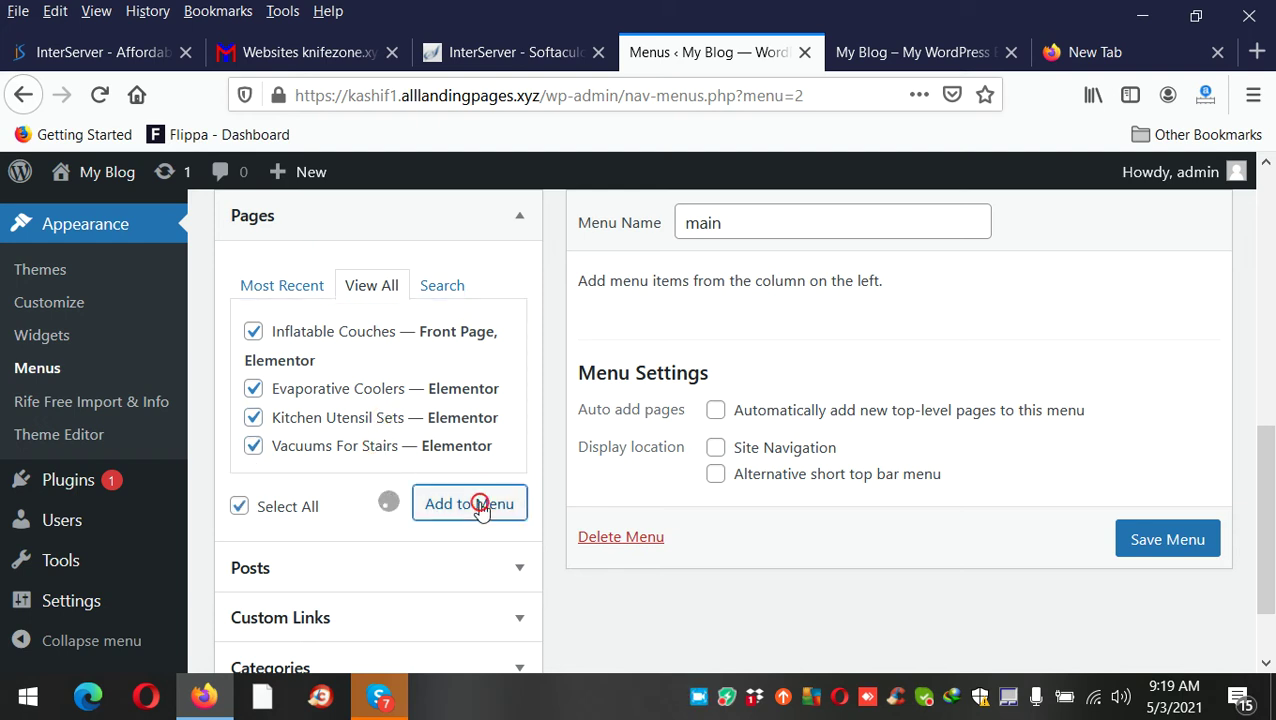
Step: Assign the main menu to the Site Navigation display location and save the menu
scroll(793, 600, down, 2)
scroll(789, 600, down, 1)
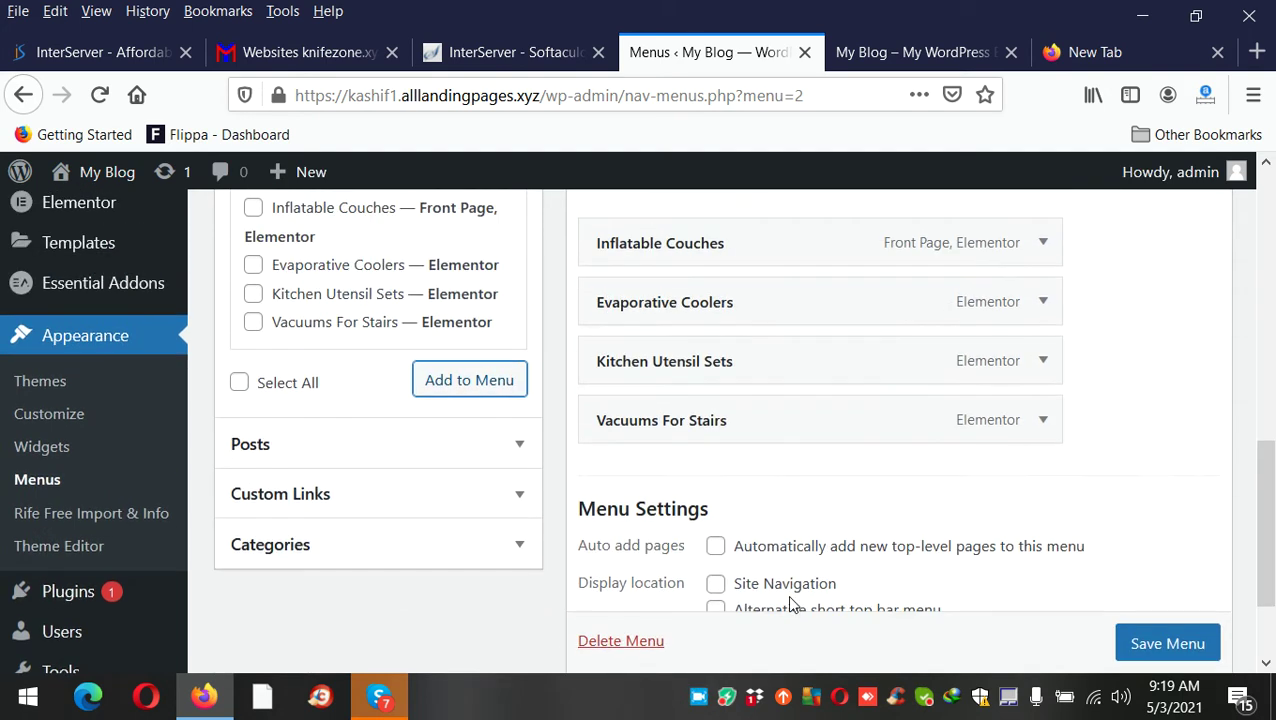
click(789, 588)
click(1137, 648)
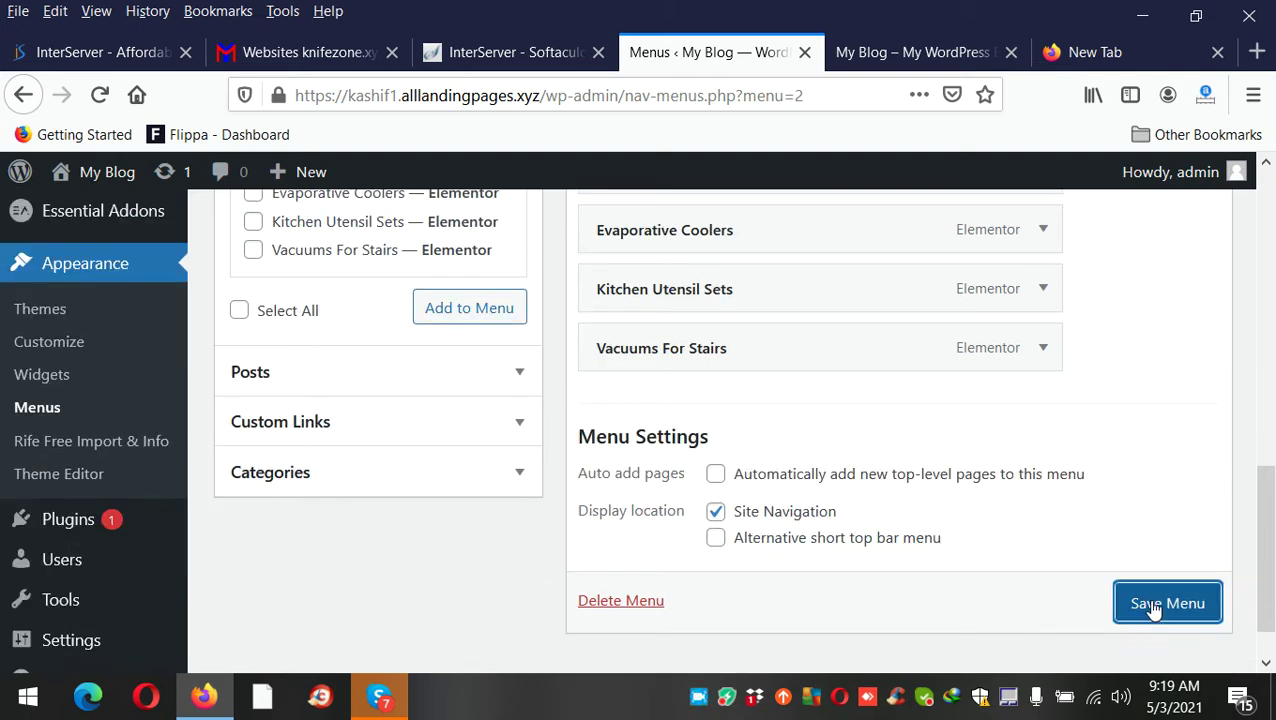
Step: Save the main menu and reload the site's front page to check its navigation links
click(1153, 606)
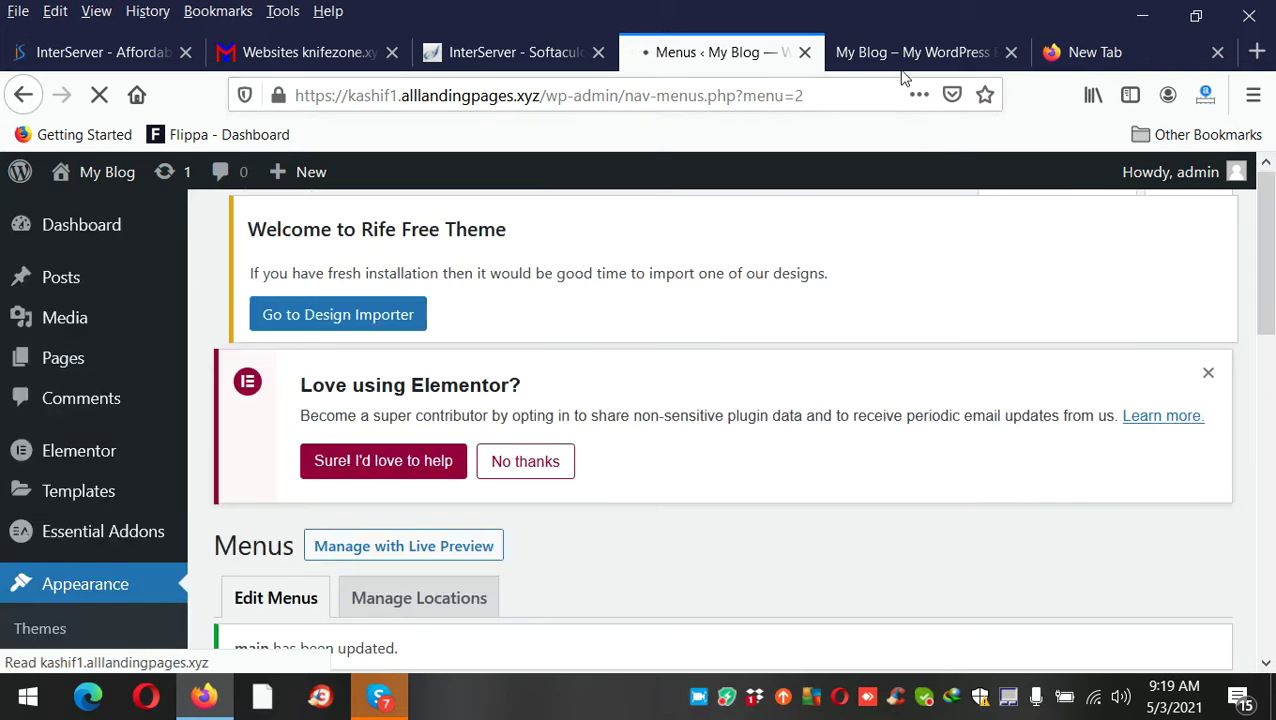
click(902, 62)
click(115, 235)
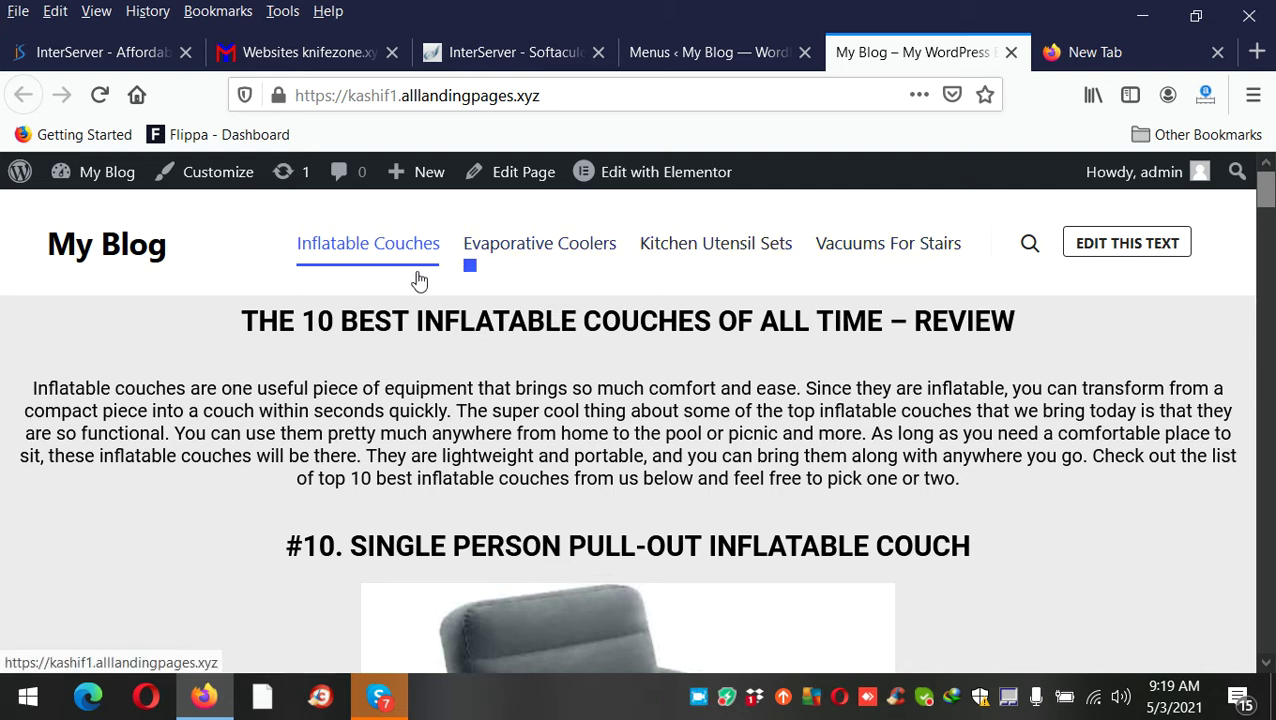
click(716, 52)
scroll(405, 550, down, 4)
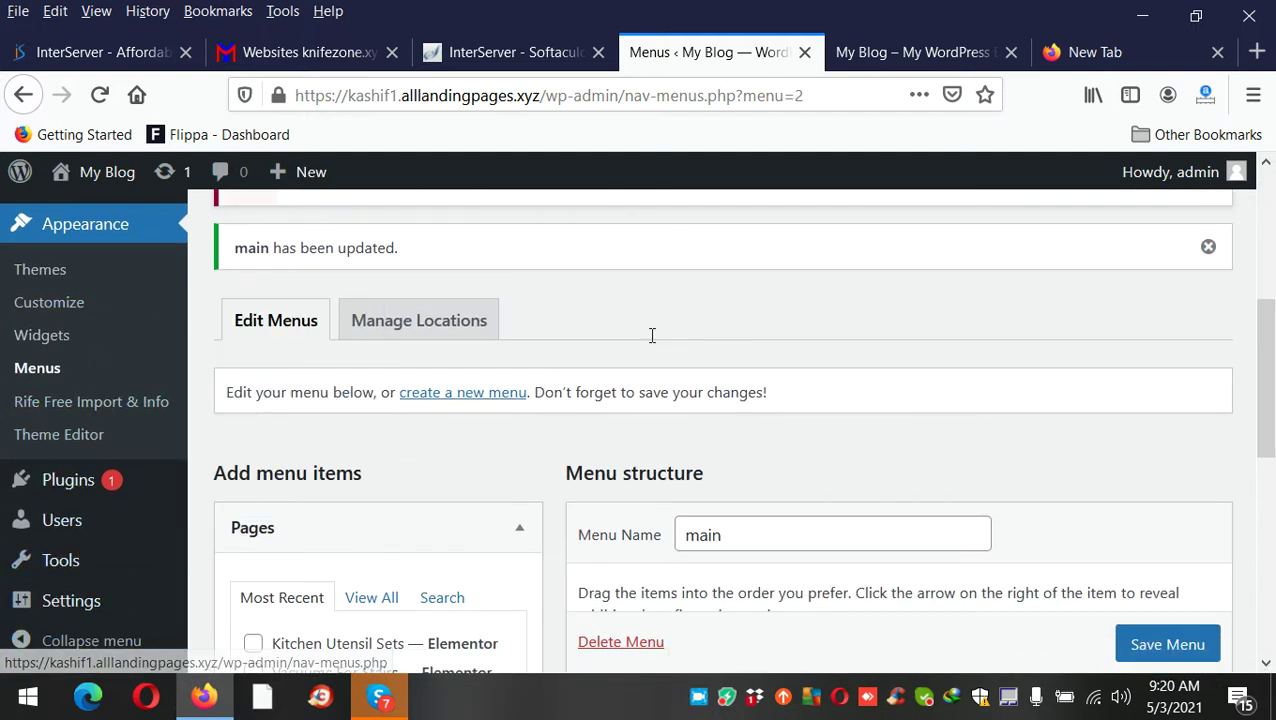
click(900, 52)
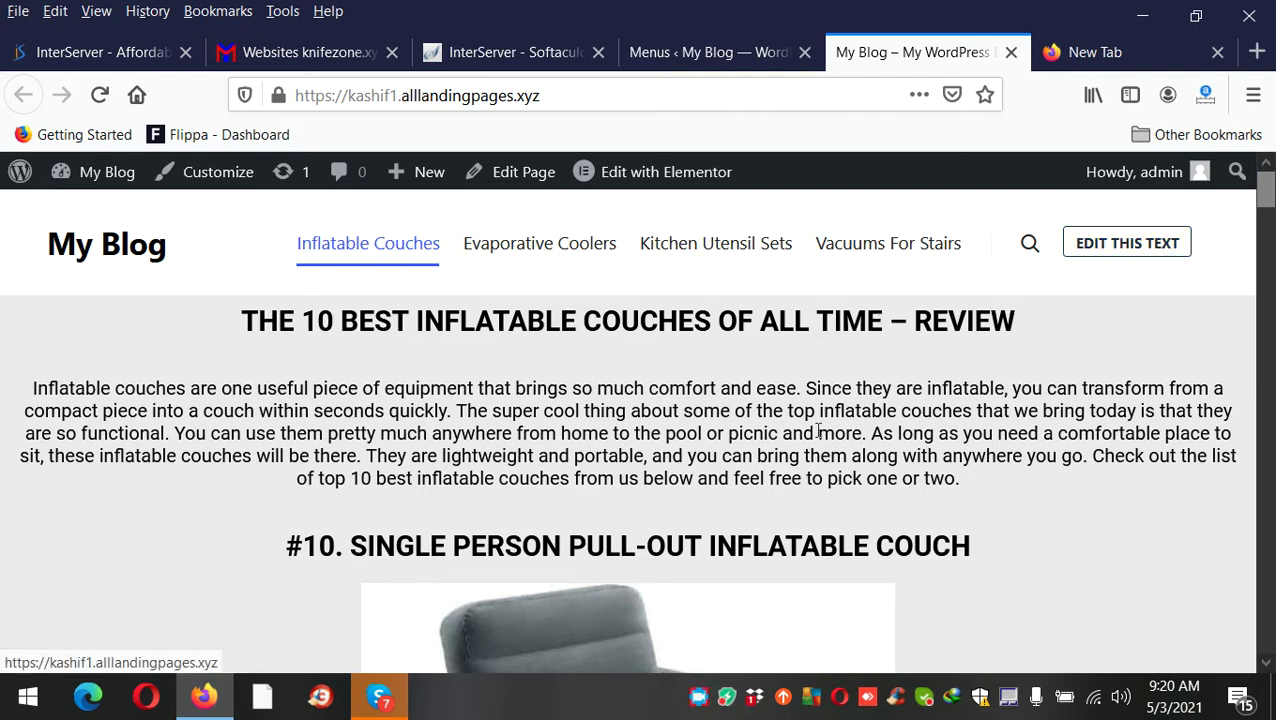
Step: Clear the header tools button's "Edit this text" content in the theme customizer, publish the change and return to the site
click(236, 178)
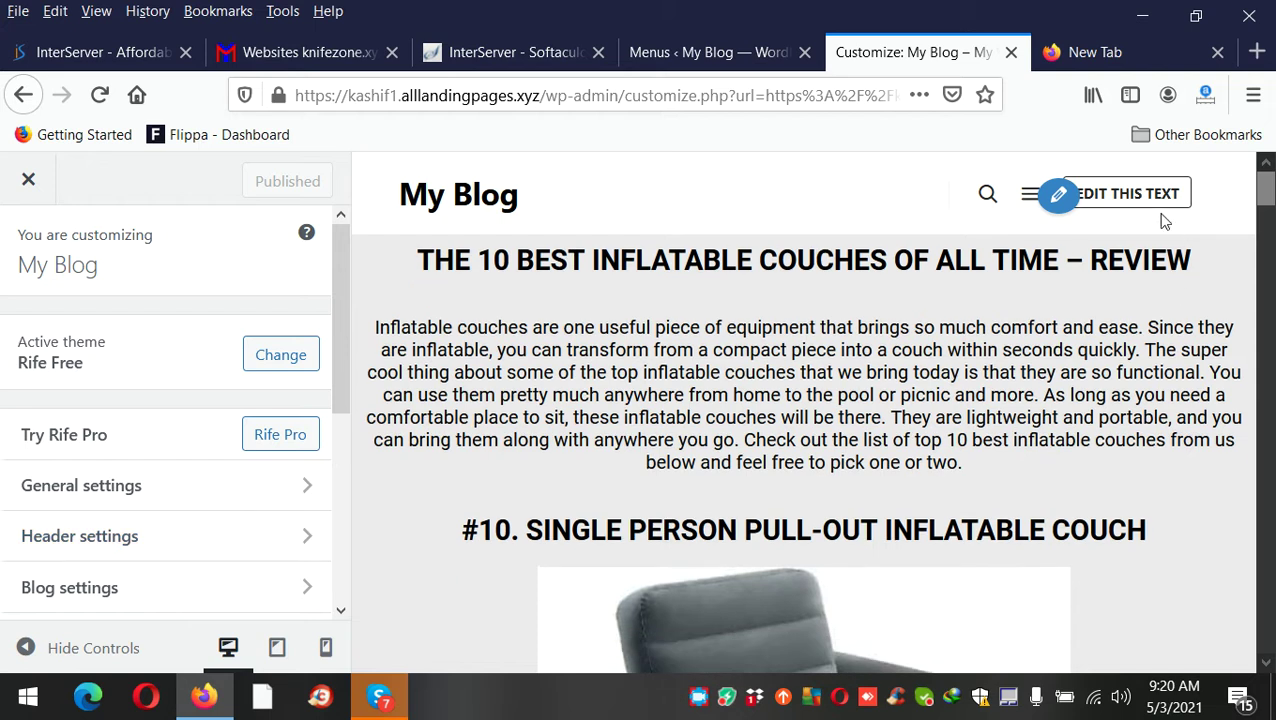
click(1059, 196)
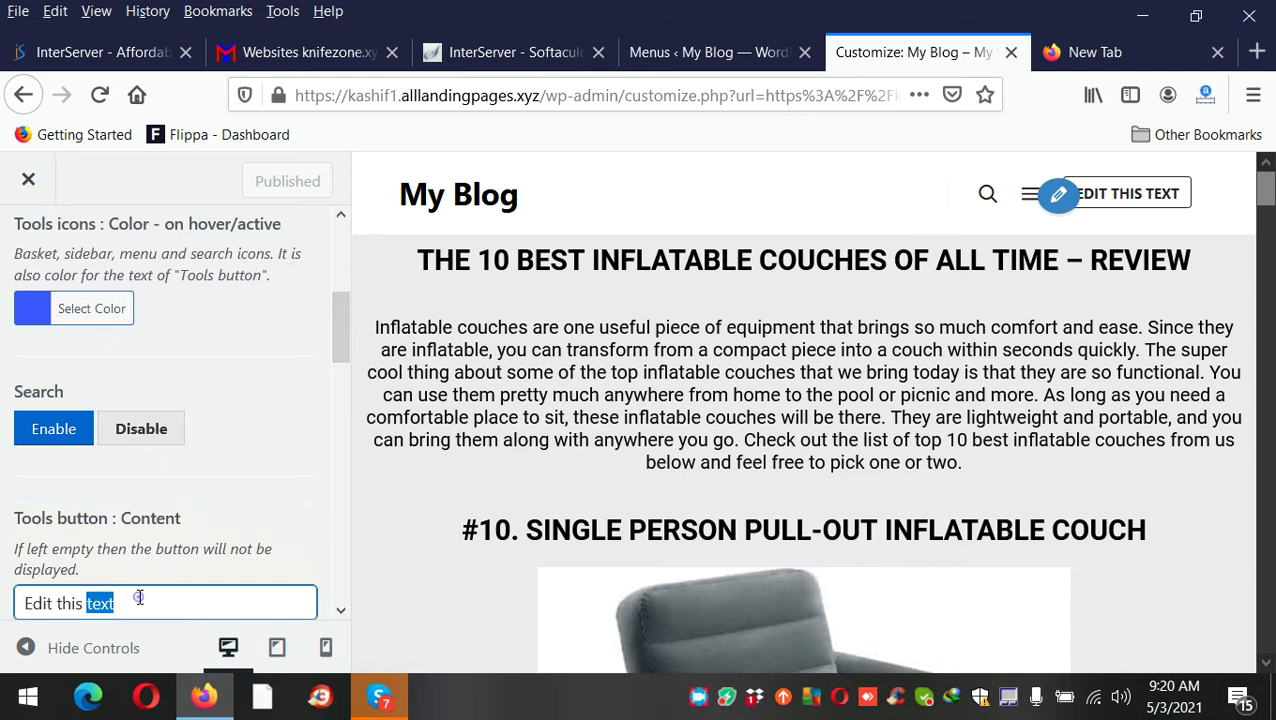
triple_click(139, 597)
key(BackSpace)
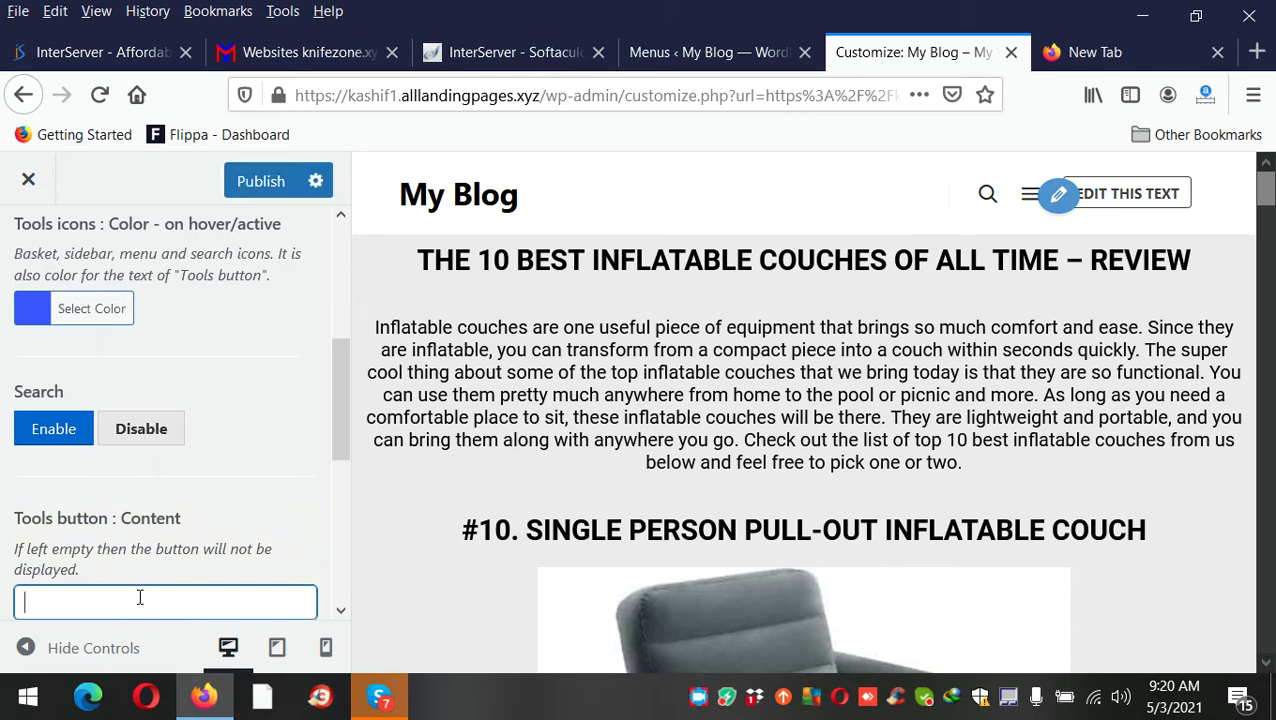
click(277, 185)
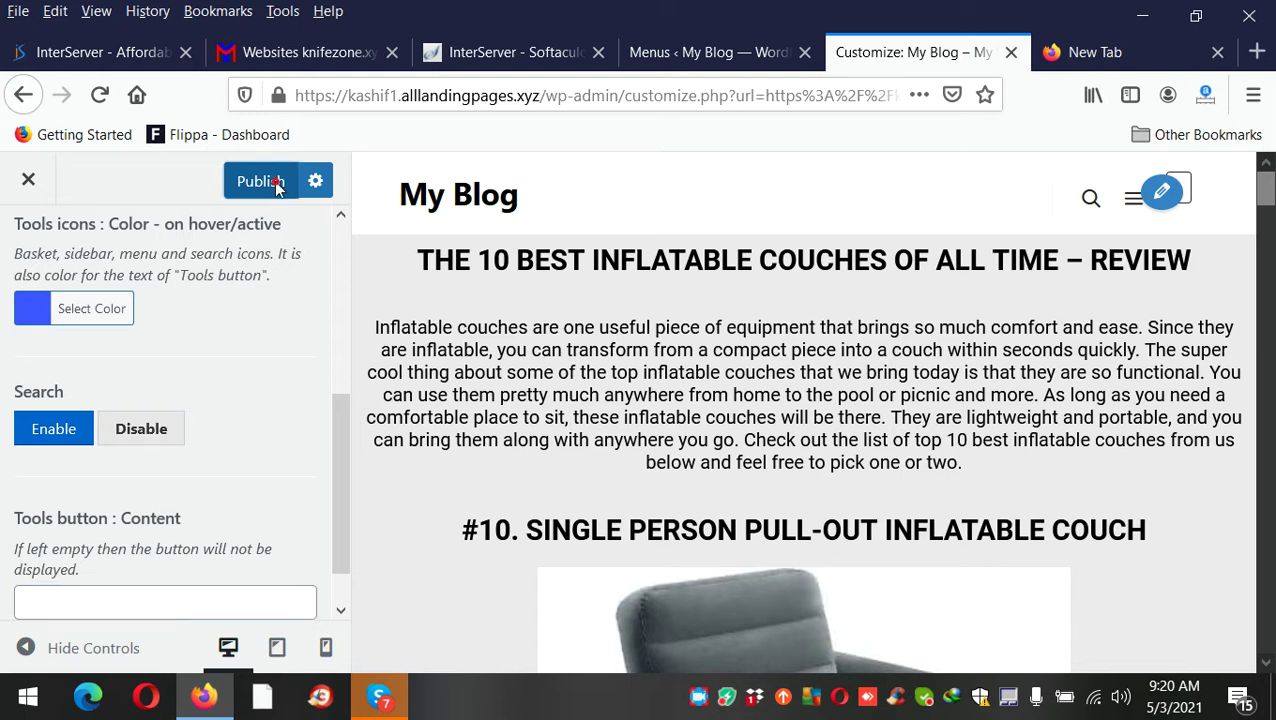
click(40, 185)
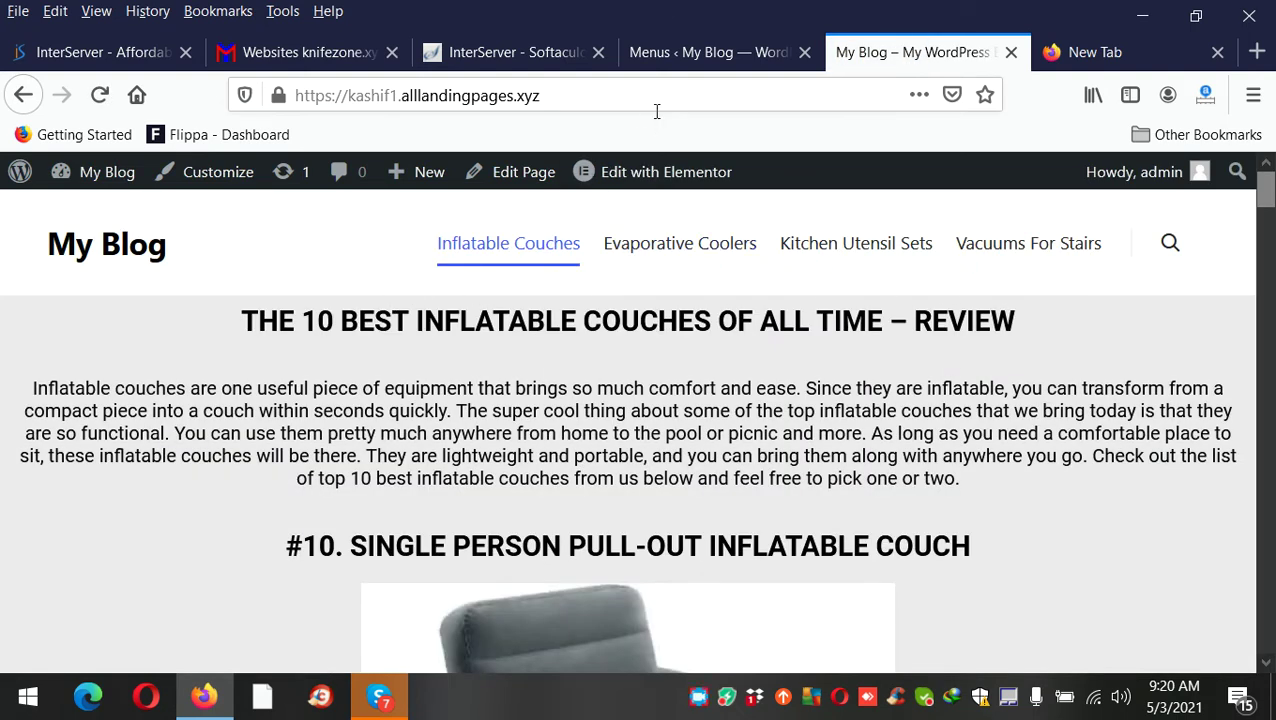
Step: Change the site title to "Kitchen Tools" in the site's general settings
click(725, 65)
scroll(224, 405, down, 6)
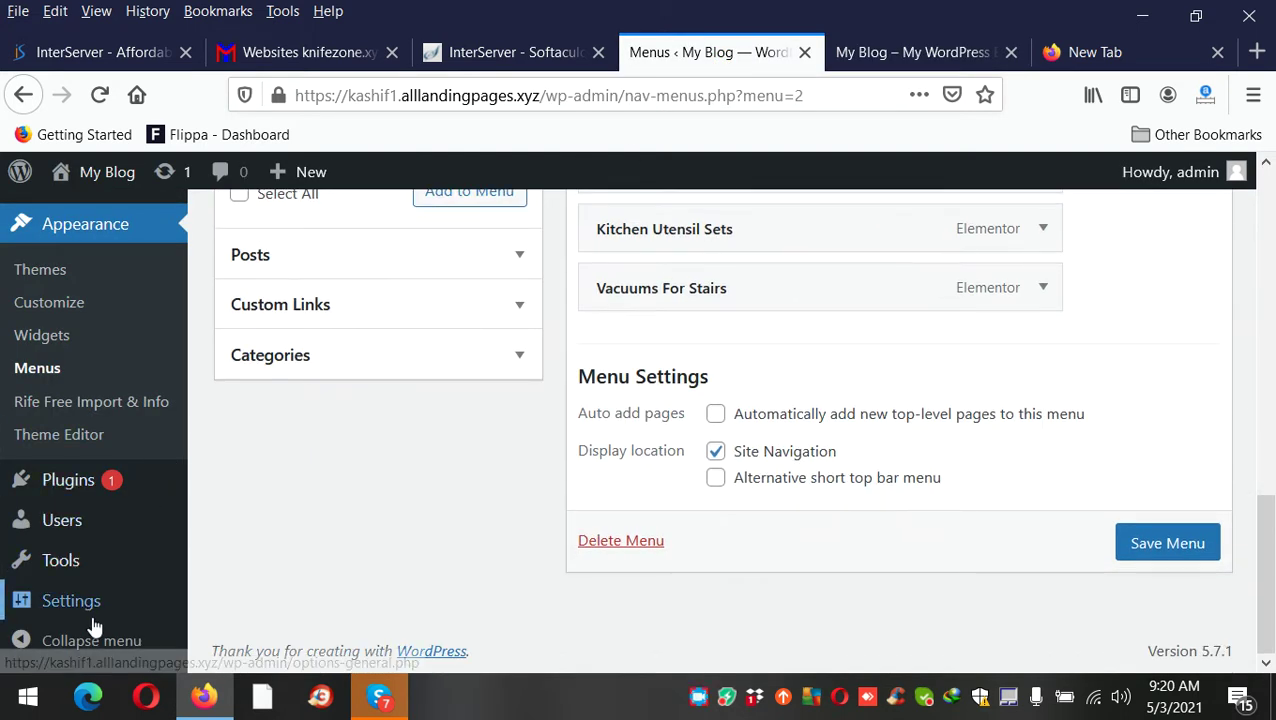
mouse_move(60, 605)
click(245, 360)
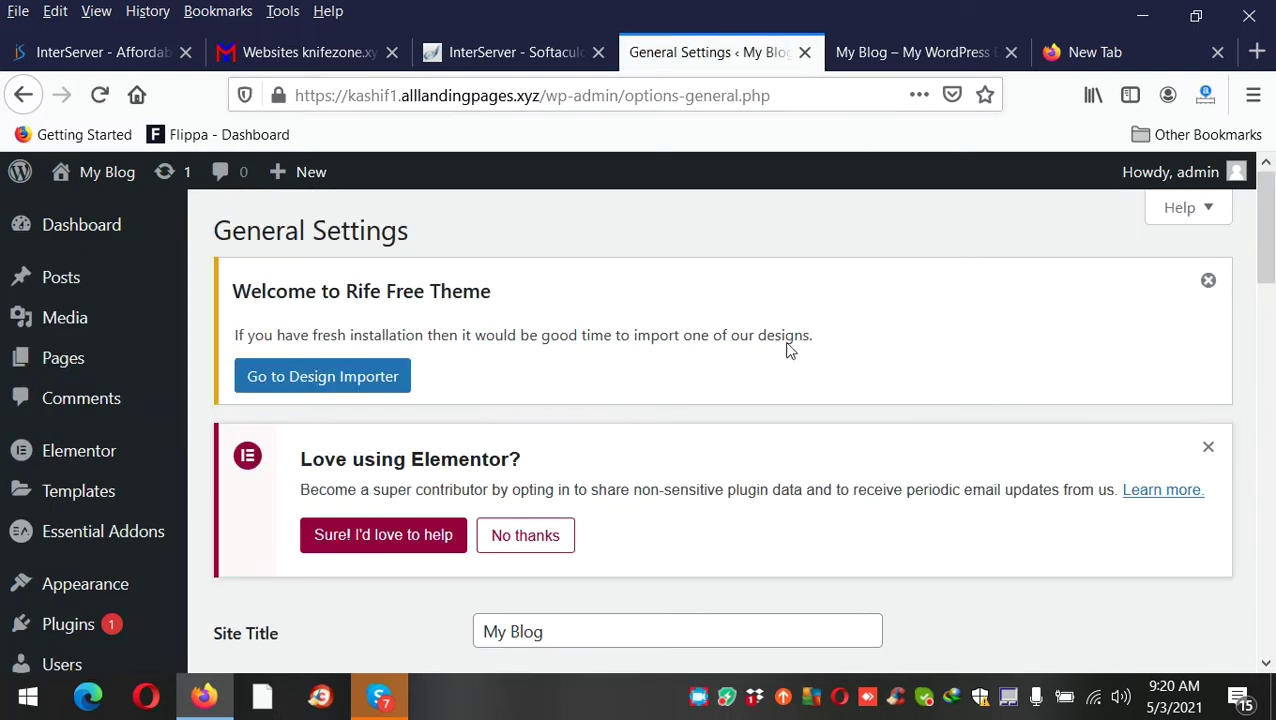
click(935, 53)
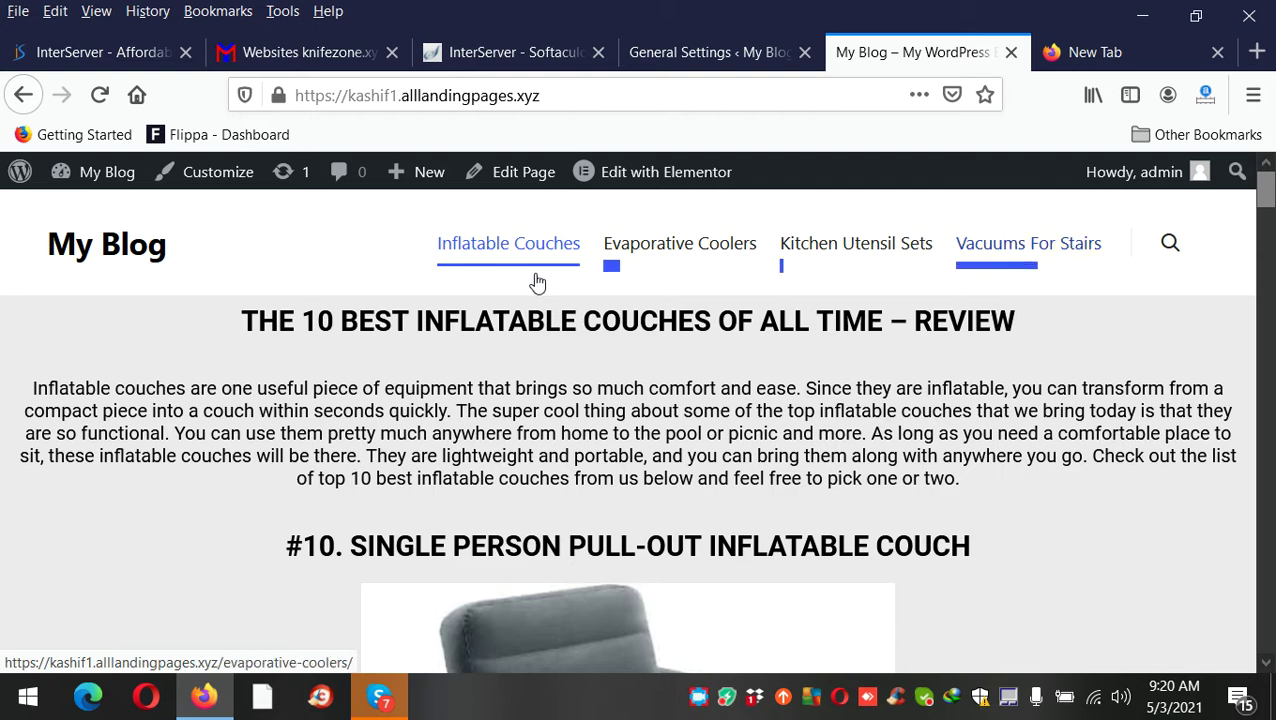
click(697, 53)
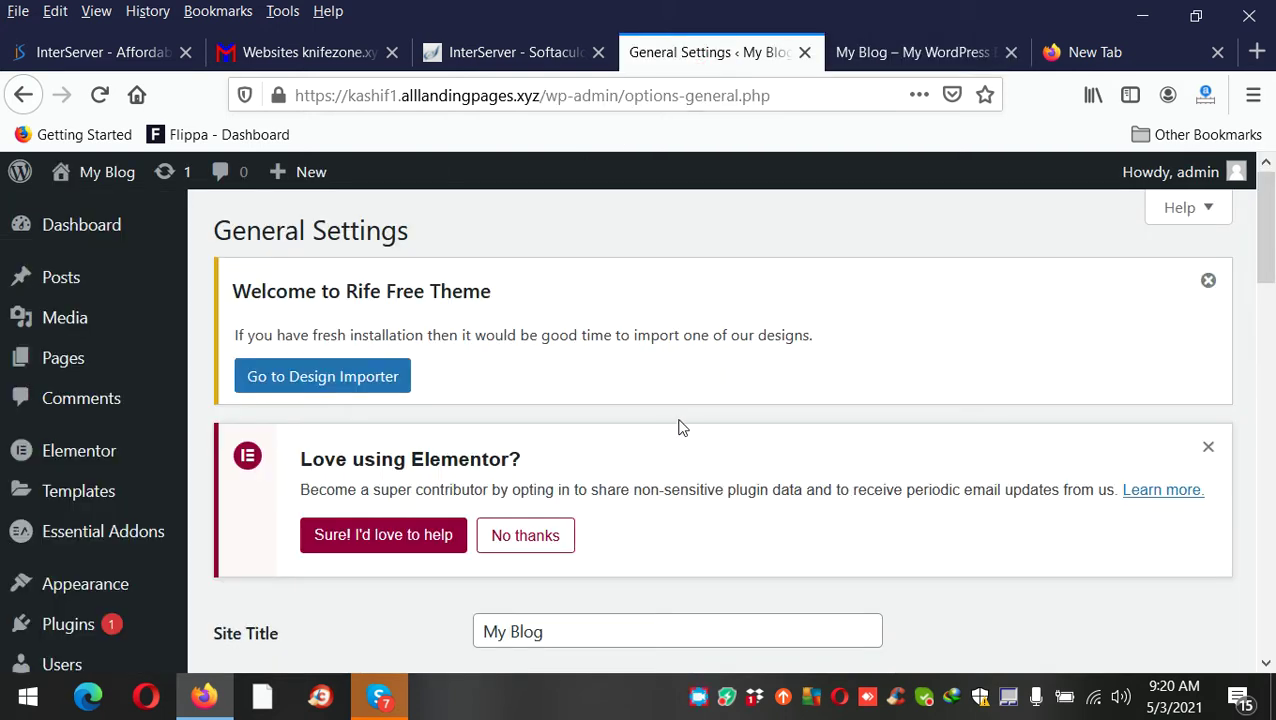
scroll(678, 427, down, 2)
double_click(615, 501)
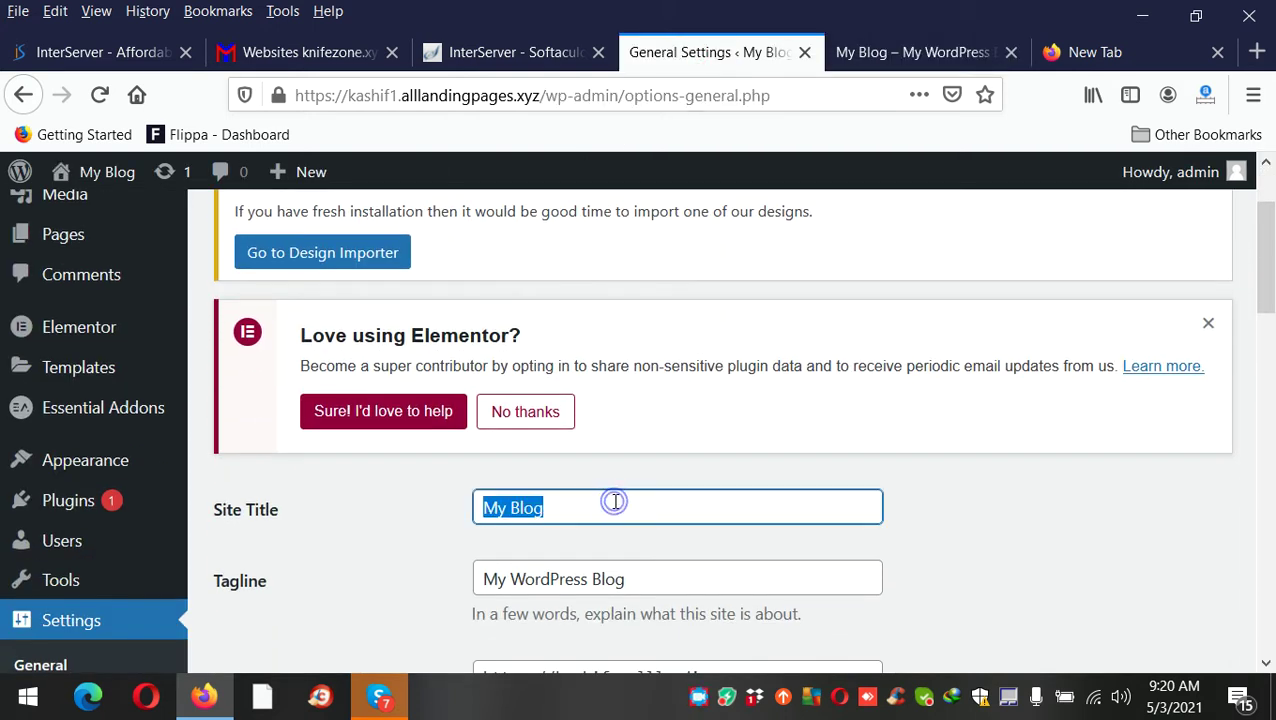
text(Kitchen)
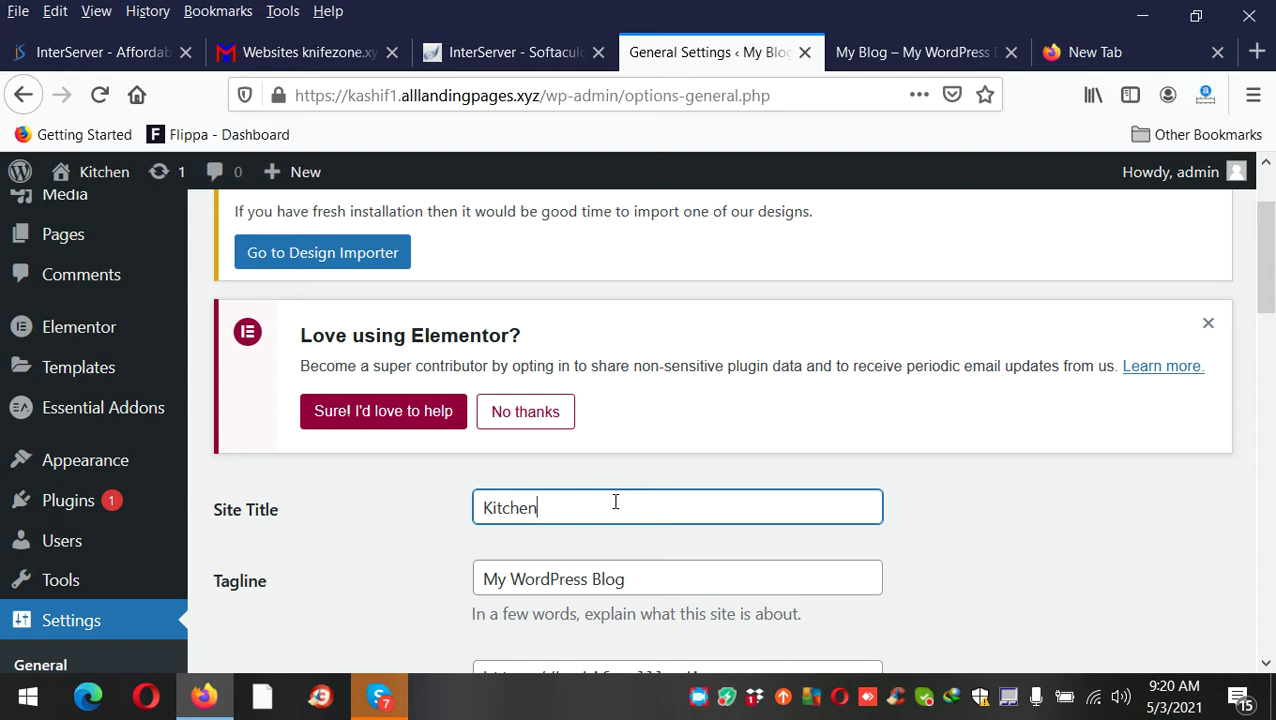
text( Tools)
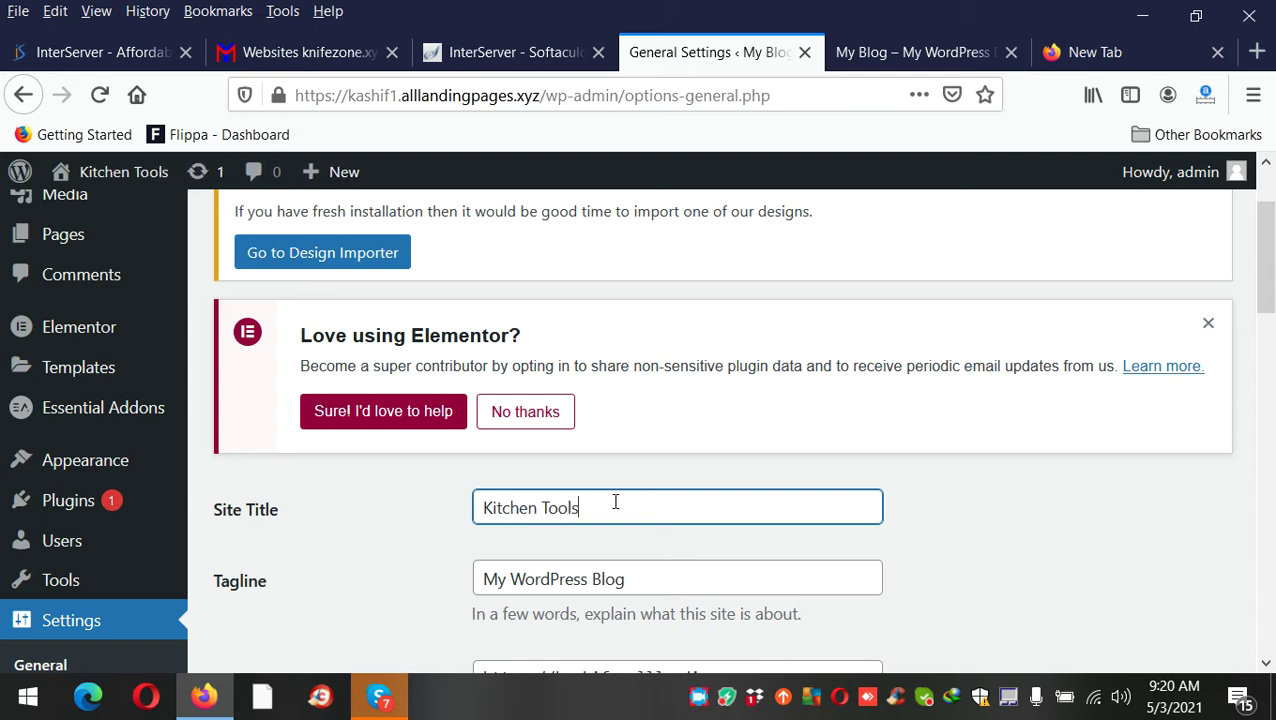
Step: Clear the site's tagline and save the general settings
scroll(640, 460, down, 4)
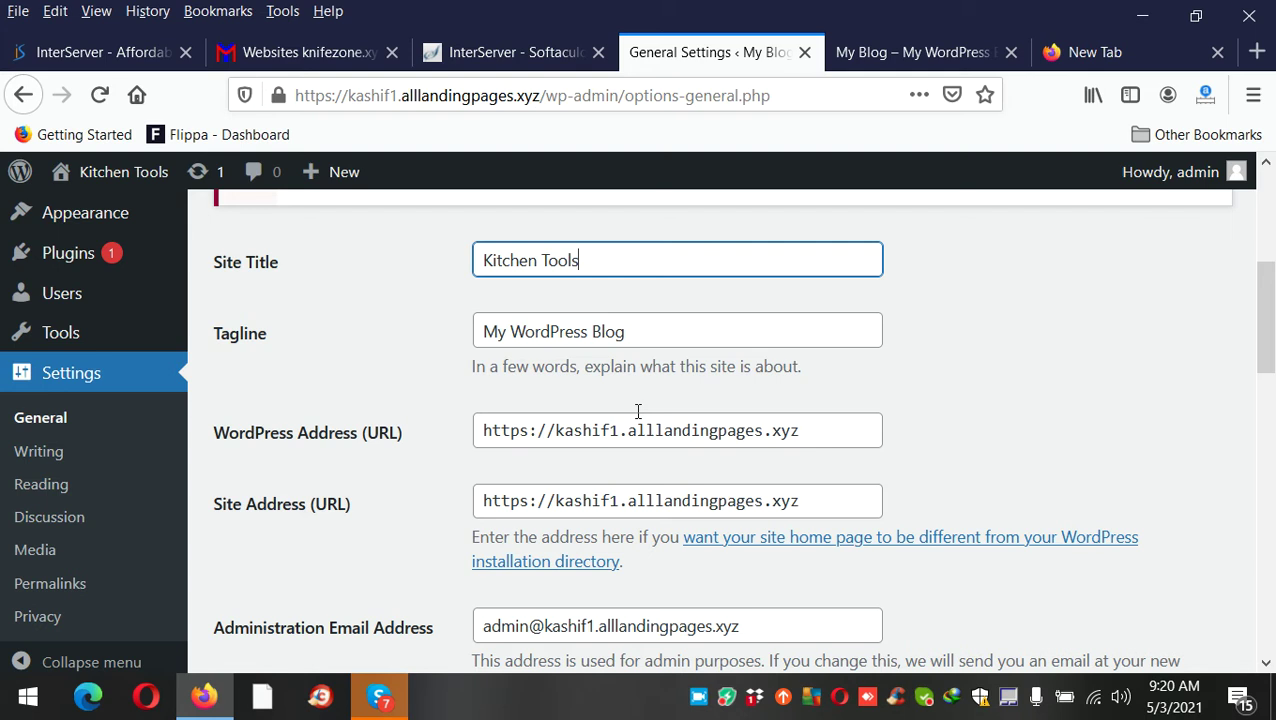
triple_click(656, 314)
key(BackSpace)
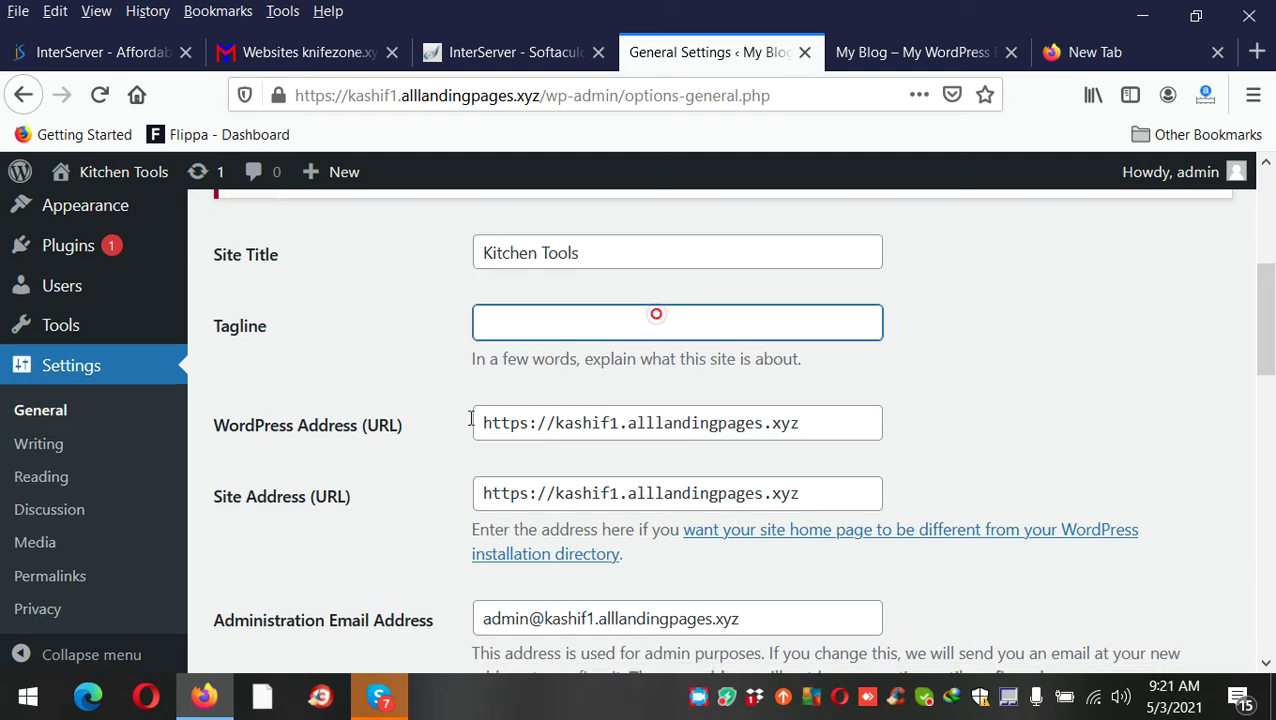
scroll(367, 490, down, 18)
click(289, 556)
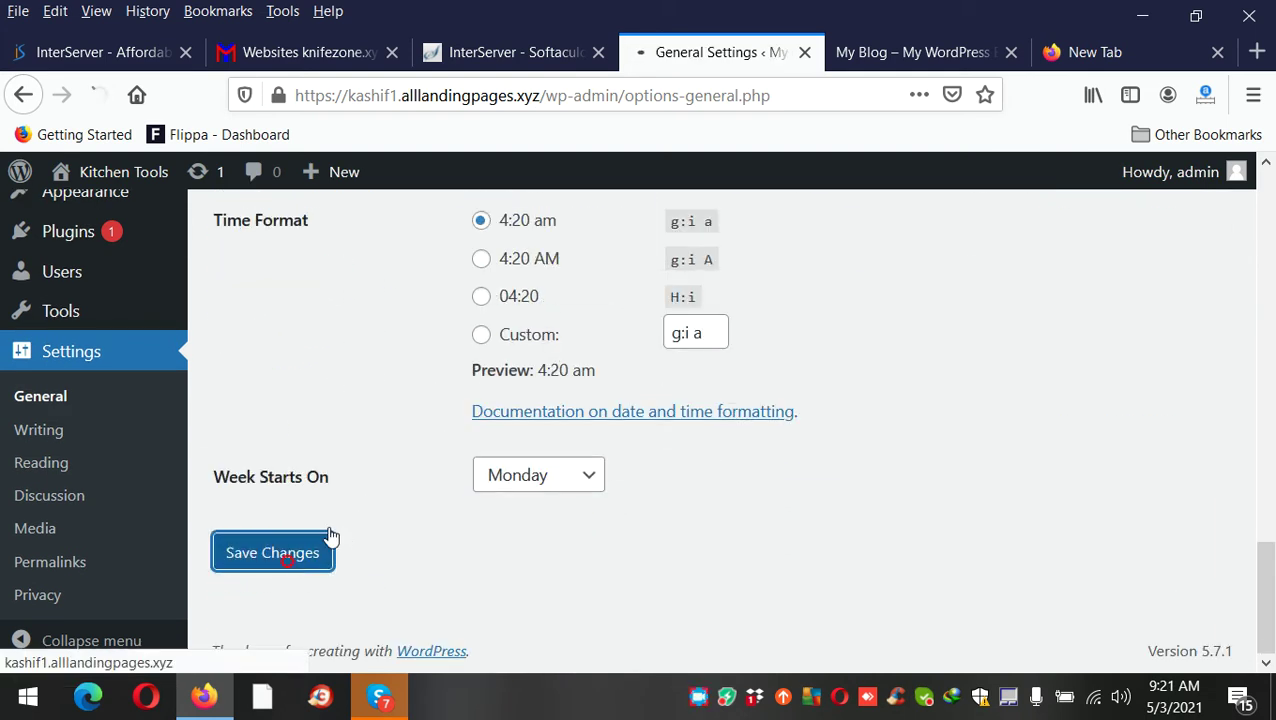
Step: Examine the footer widgets and credit text at the end of the site's front page
click(914, 42)
scroll(683, 337, down, 1)
scroll(1199, 364, down, 15)
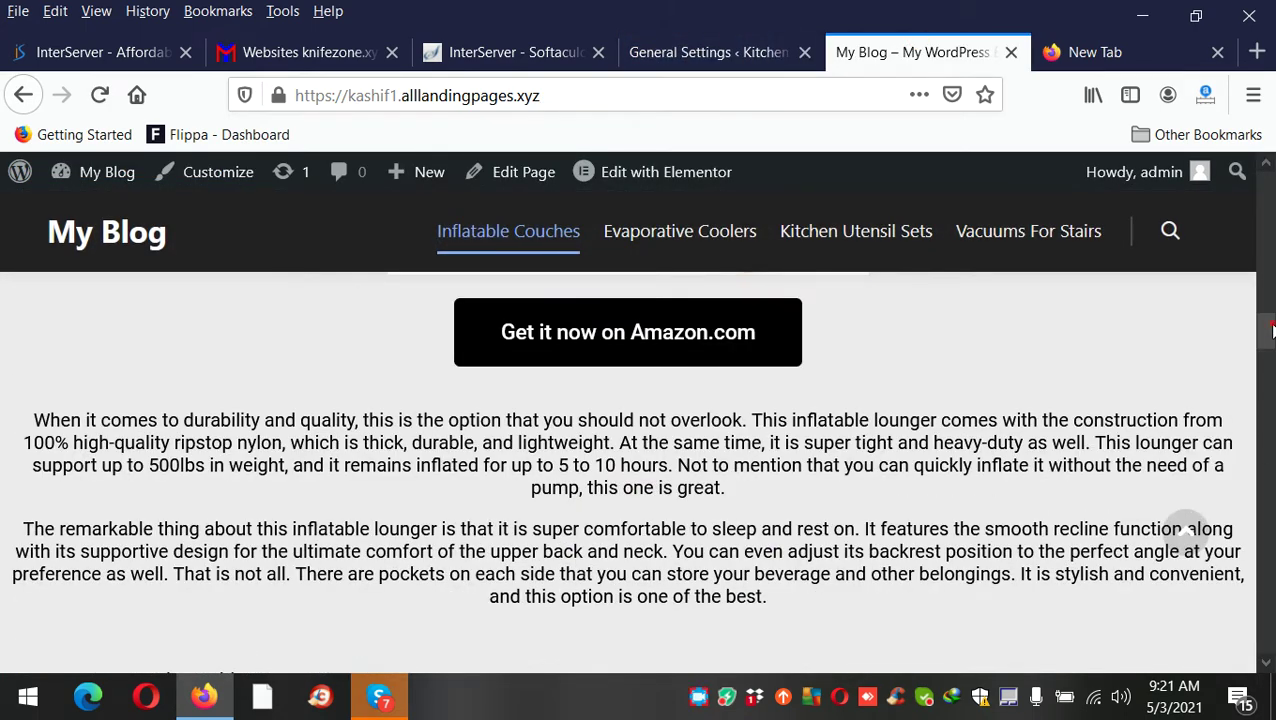
drag(1270, 330, 1270, 650)
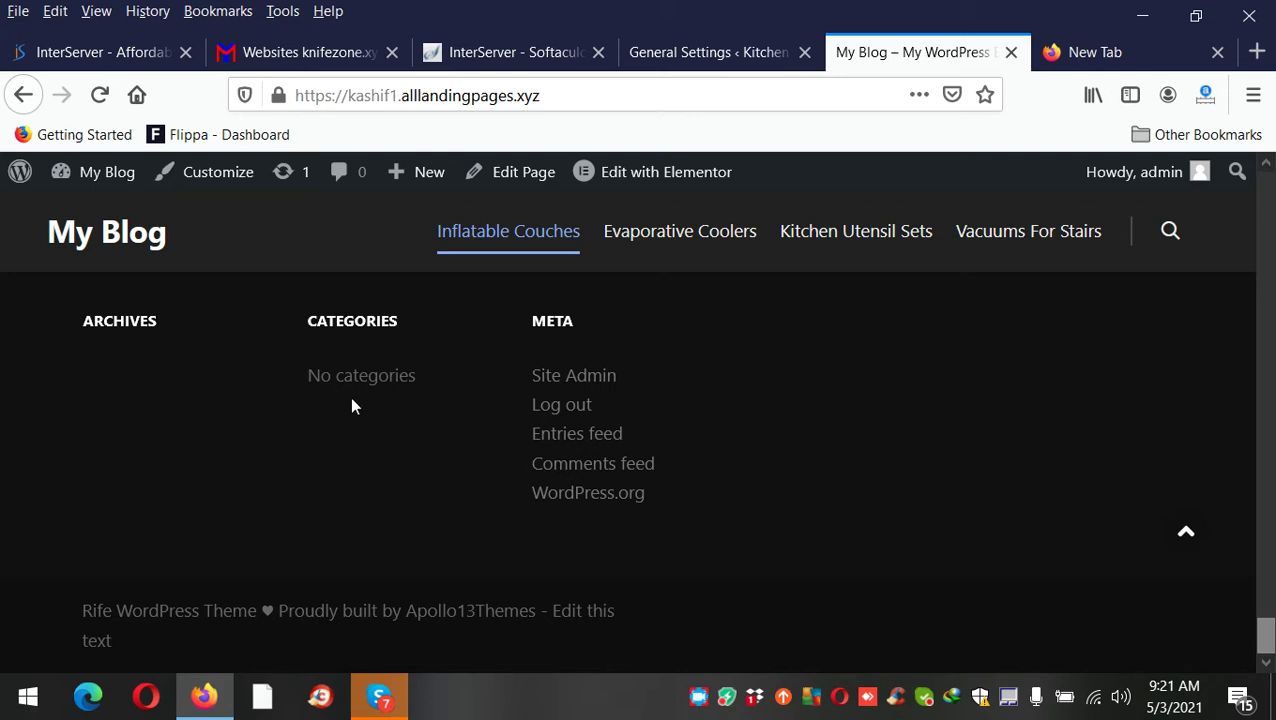
click(684, 38)
scroll(641, 346, down, 5)
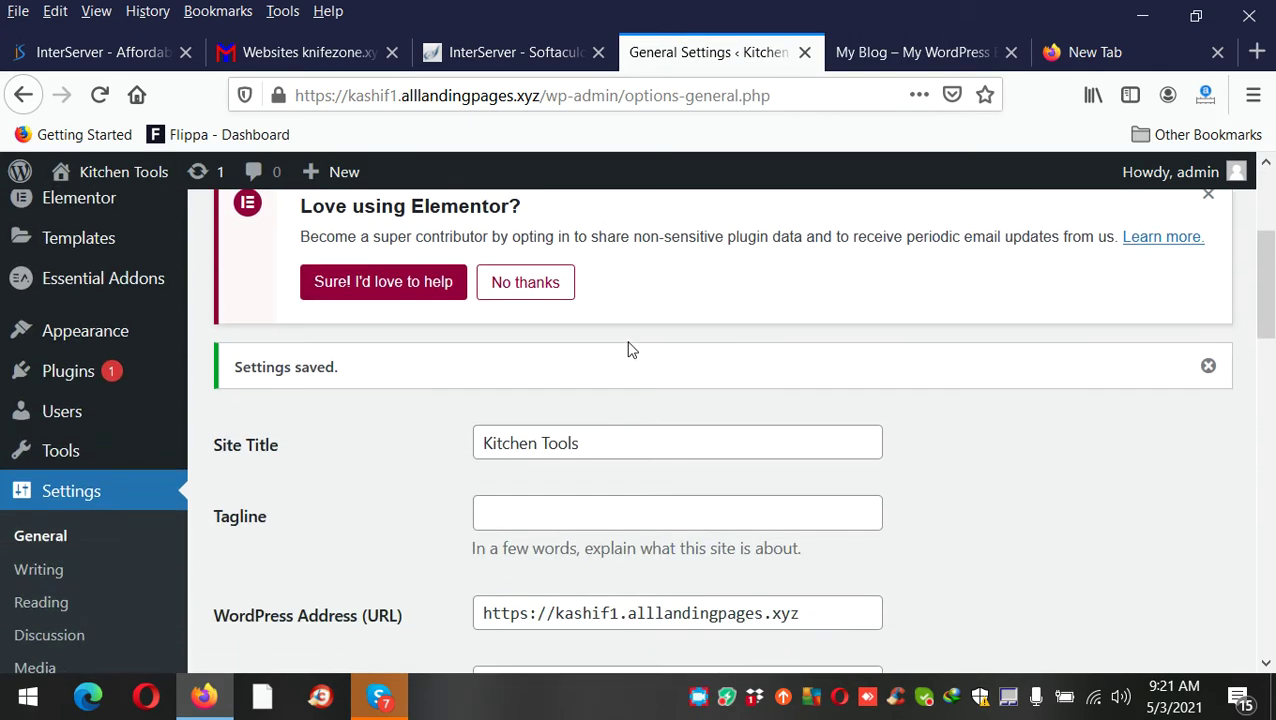
click(918, 60)
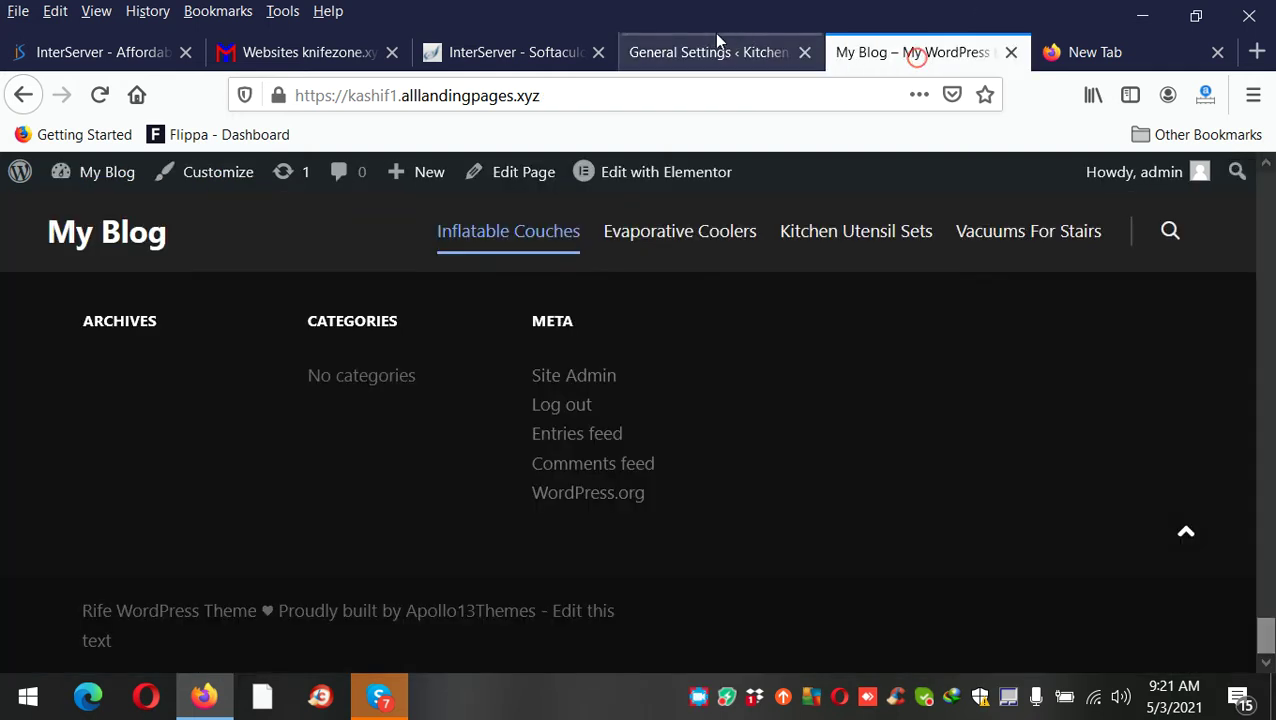
Step: Remove the Archives, Categories and Meta widgets from the Footer widget area (Header horizontal)
click(700, 56)
scroll(120, 505, down, 5)
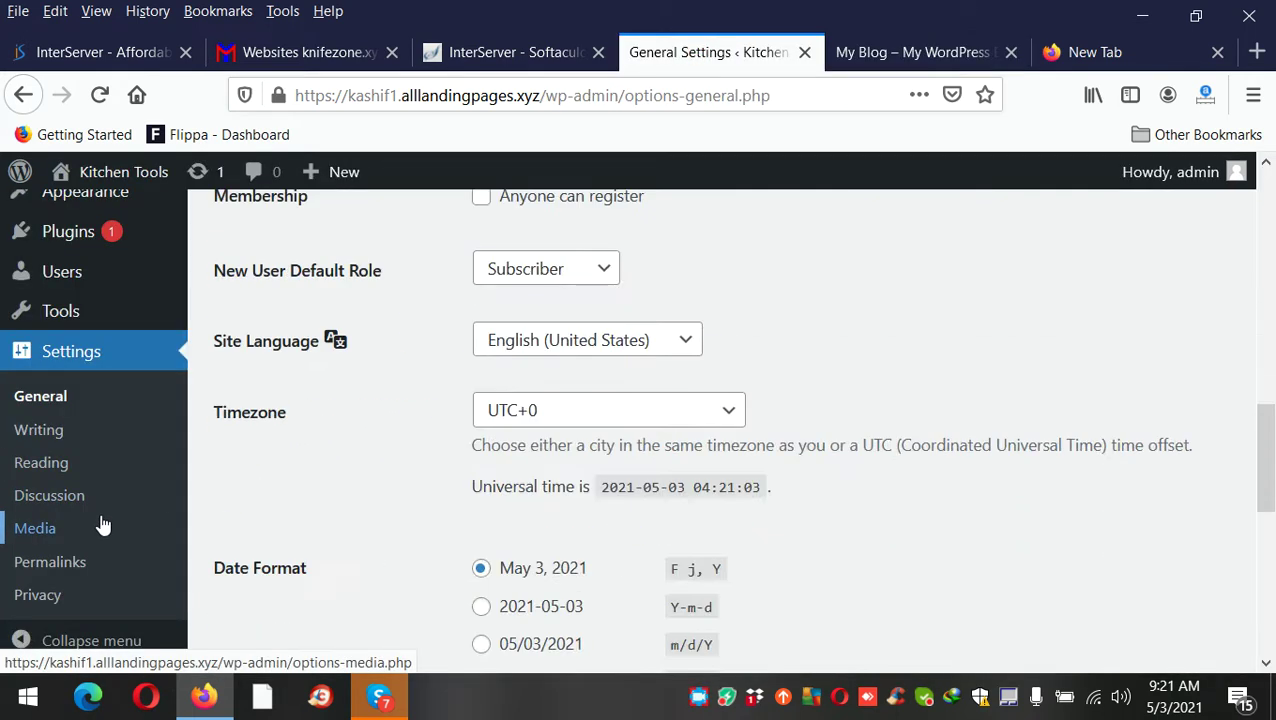
scroll(105, 480, up, 5)
mouse_move(105, 462)
mouse_move(112, 572)
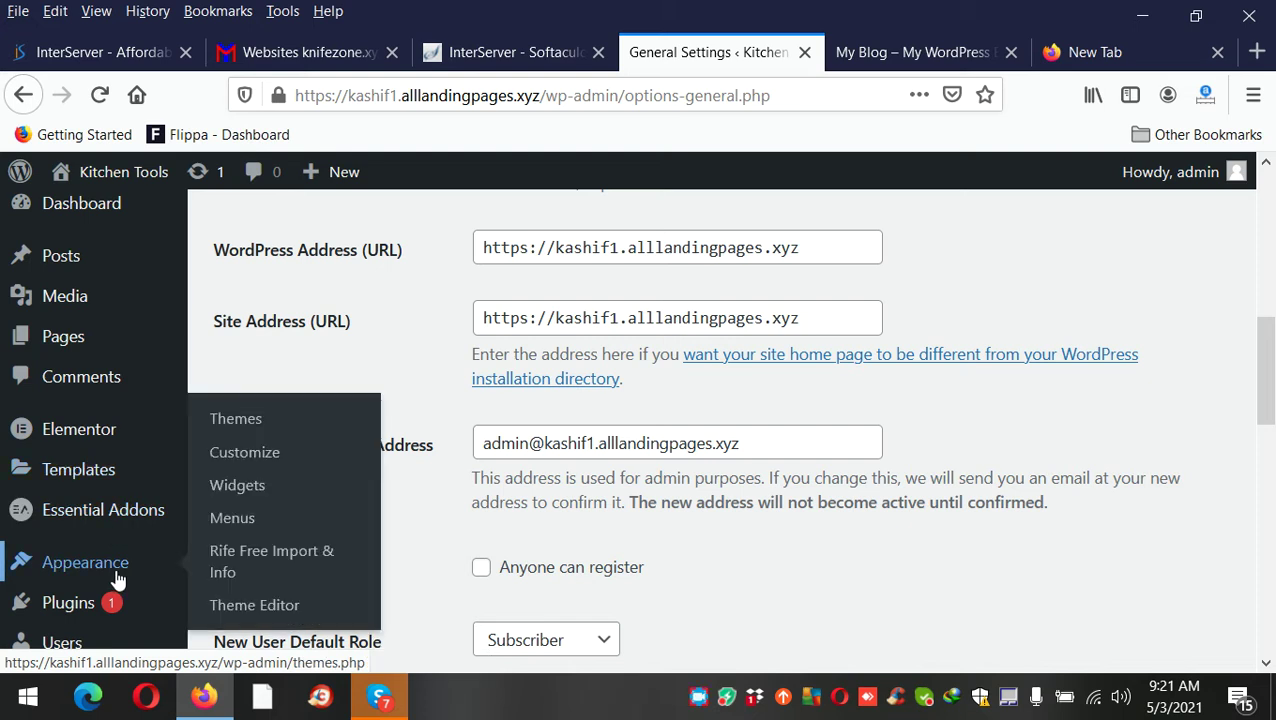
click(240, 486)
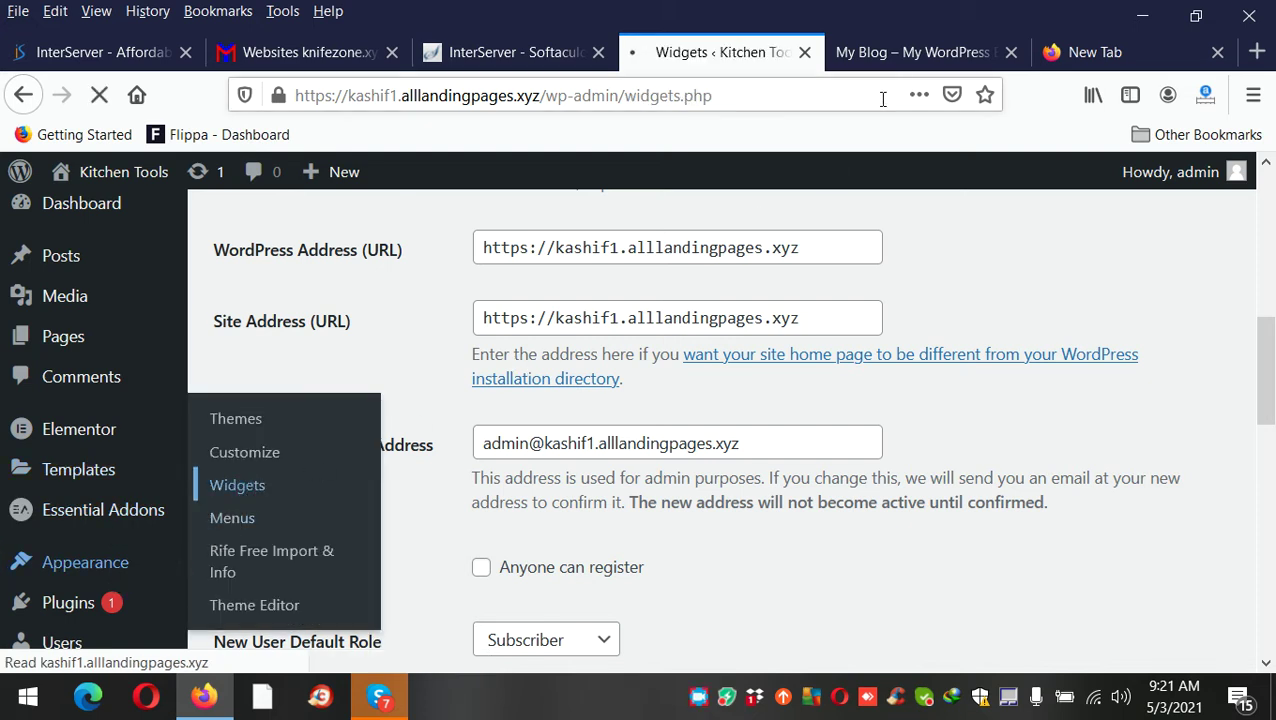
scroll(994, 450, down, 5)
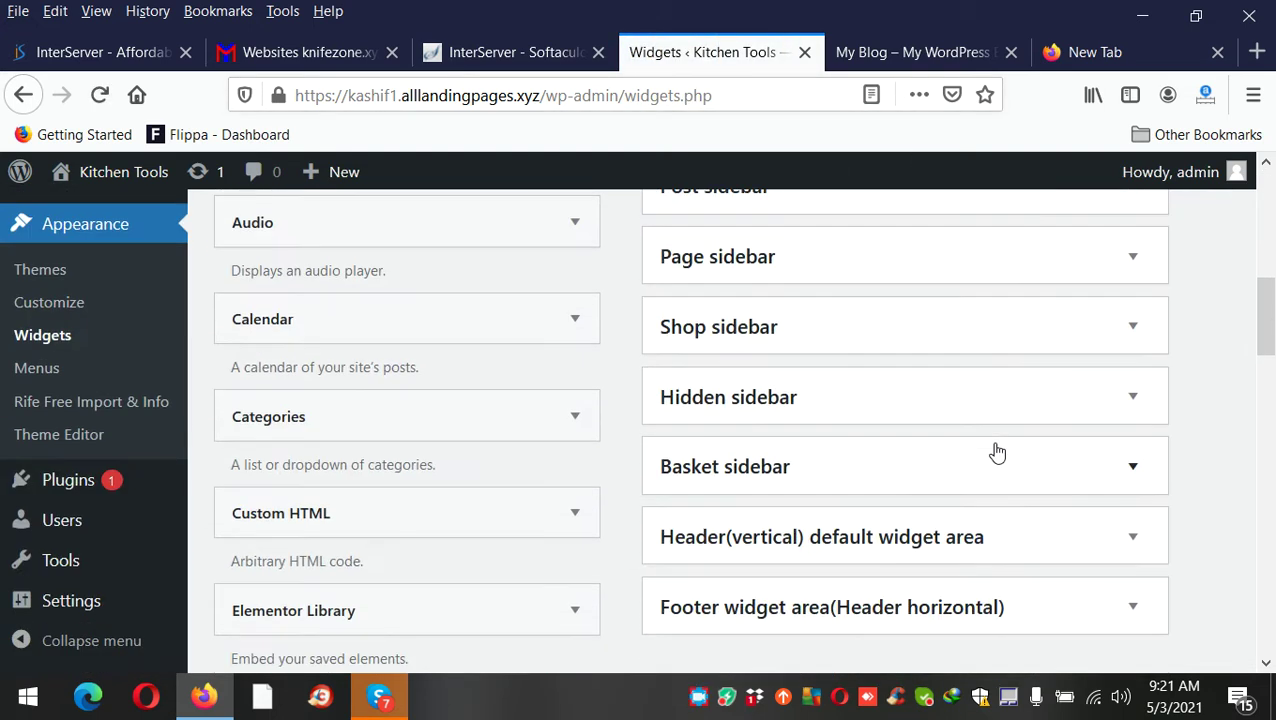
scroll(998, 452, down, 2)
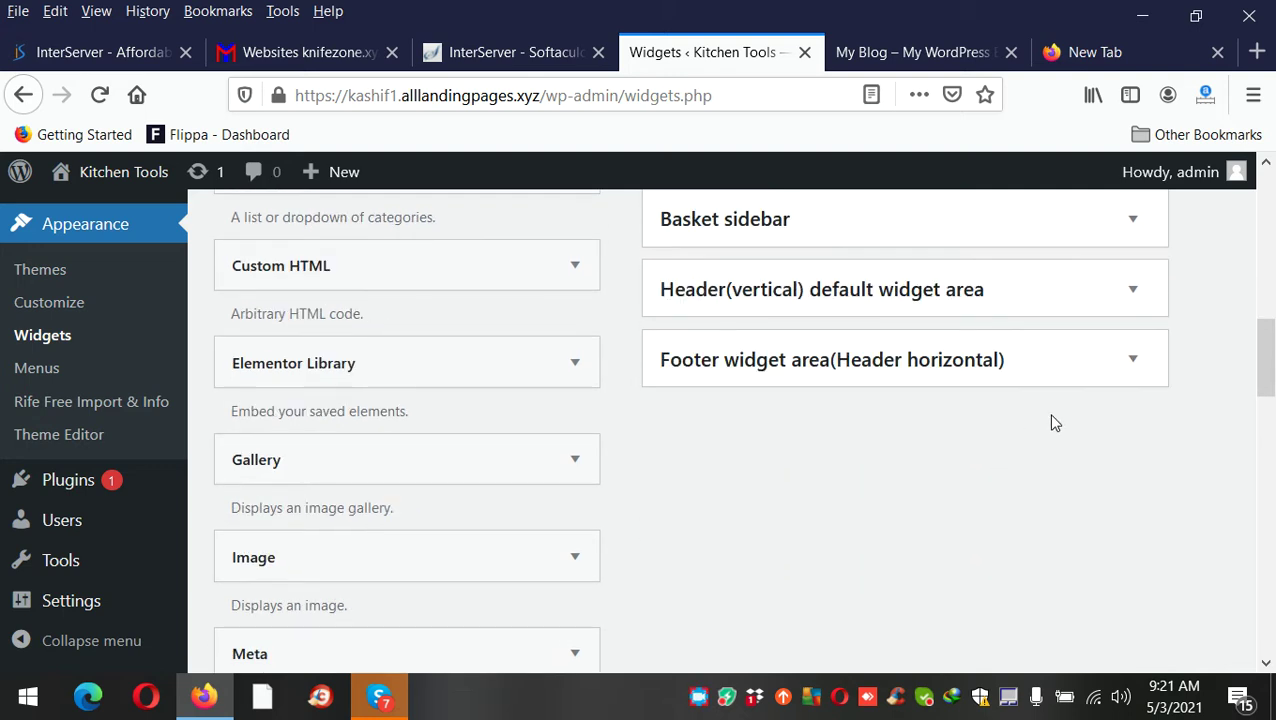
click(1134, 360)
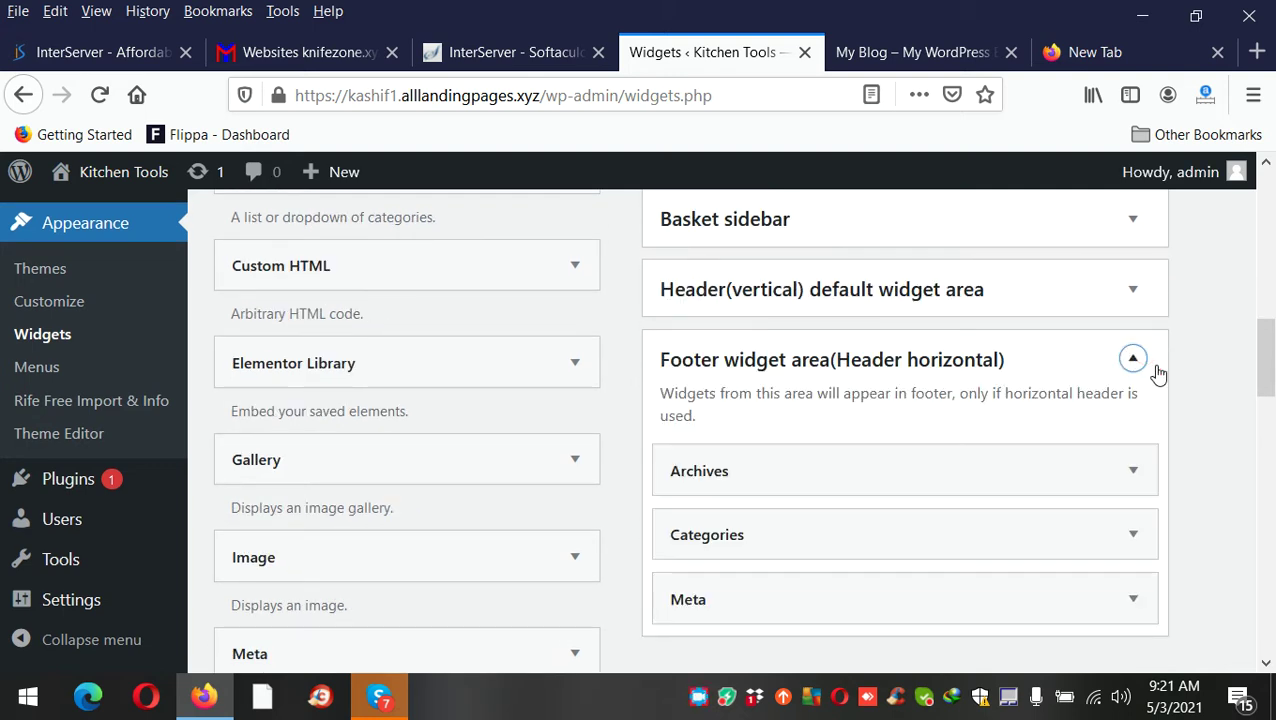
drag(666, 437, 430, 440)
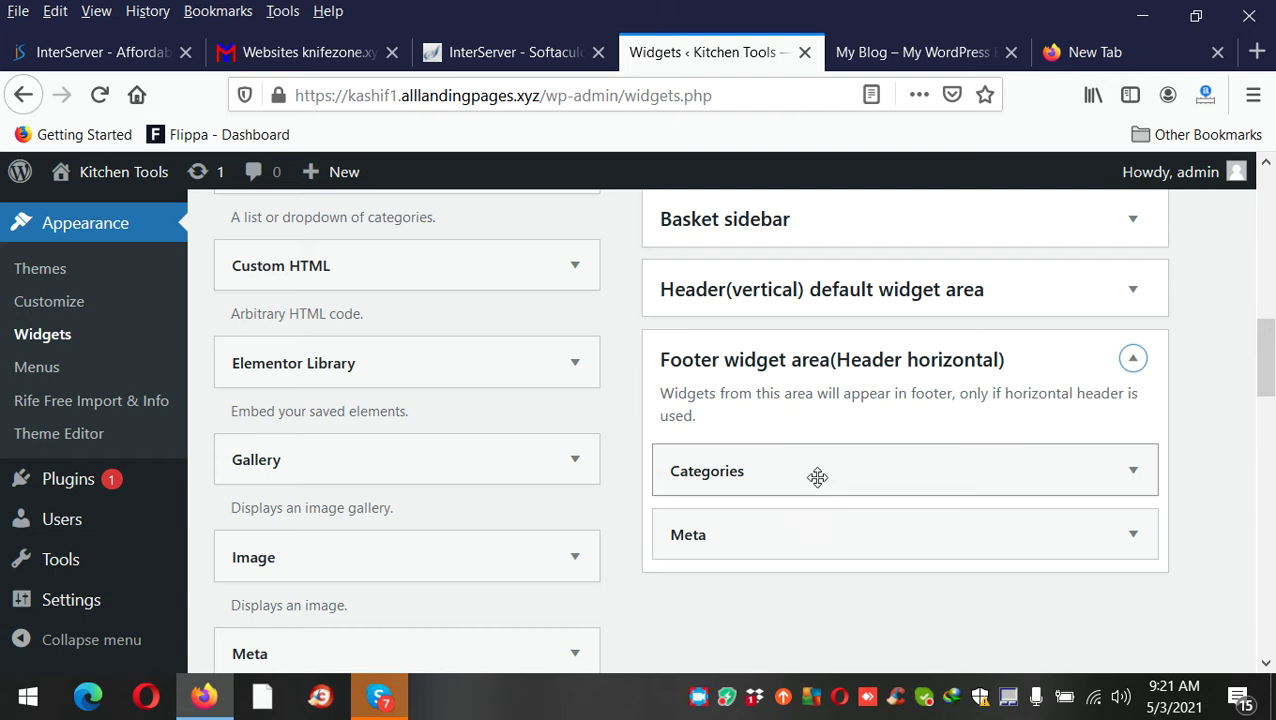
drag(817, 476, 505, 407)
drag(779, 459, 499, 424)
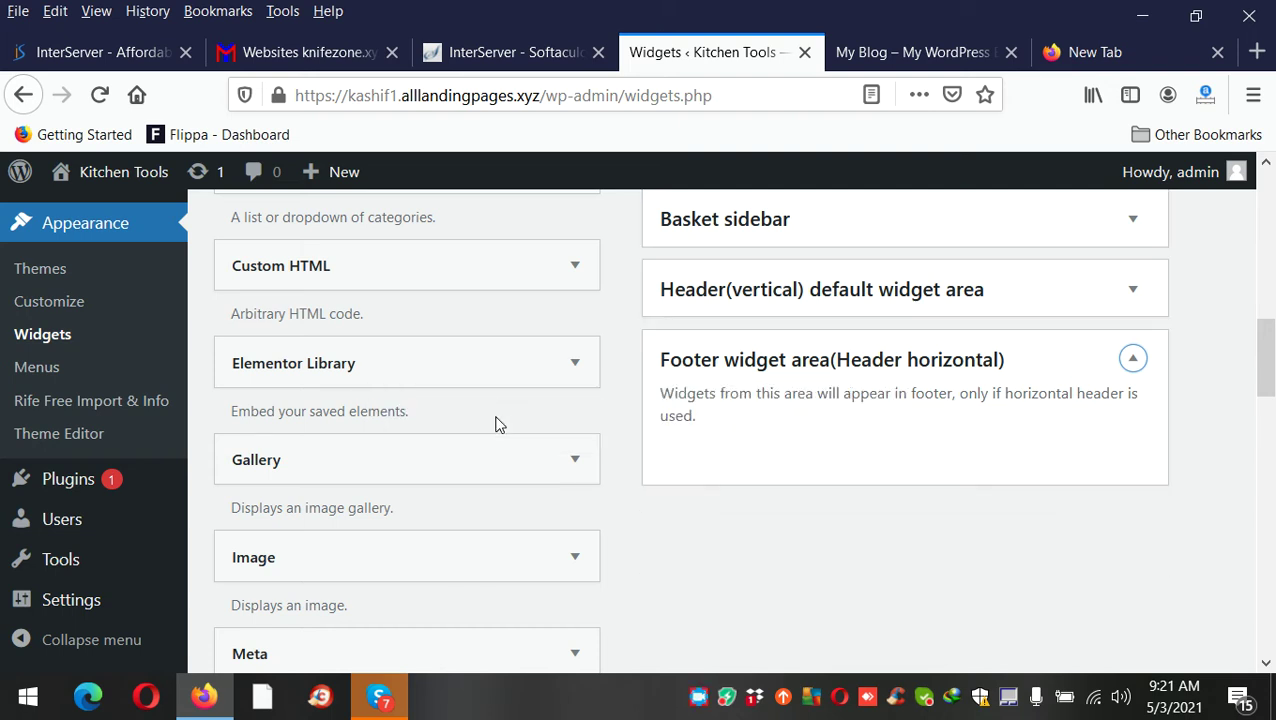
Step: Open the footer settings for the Kitchen Tools front page in the theme Customizer
scroll(1268, 409, up, 10)
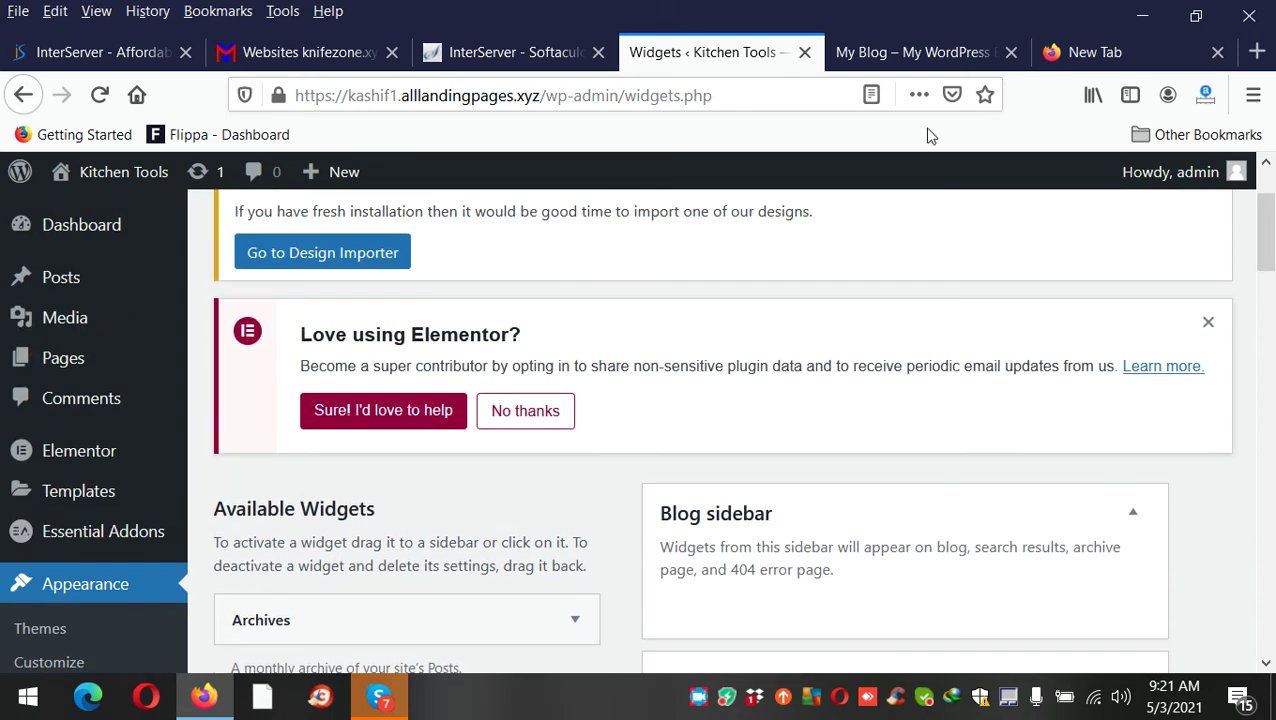
click(910, 53)
click(140, 242)
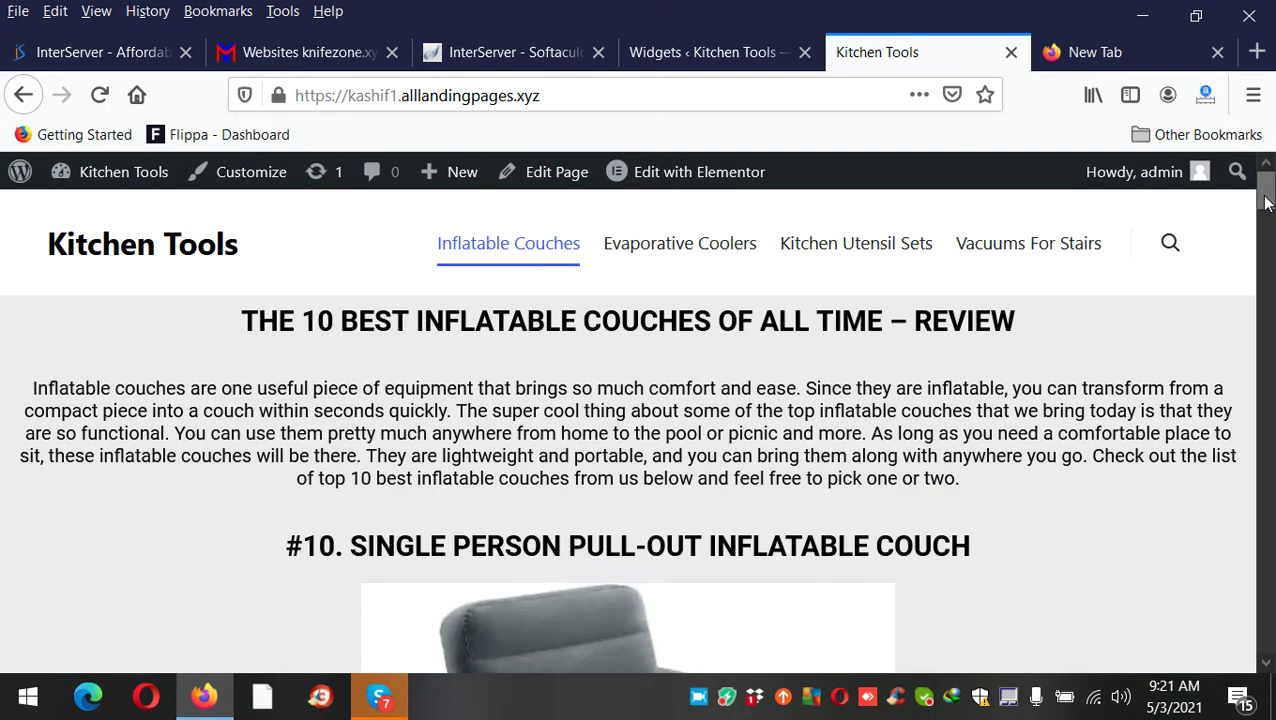
drag(1266, 203, 572, 718)
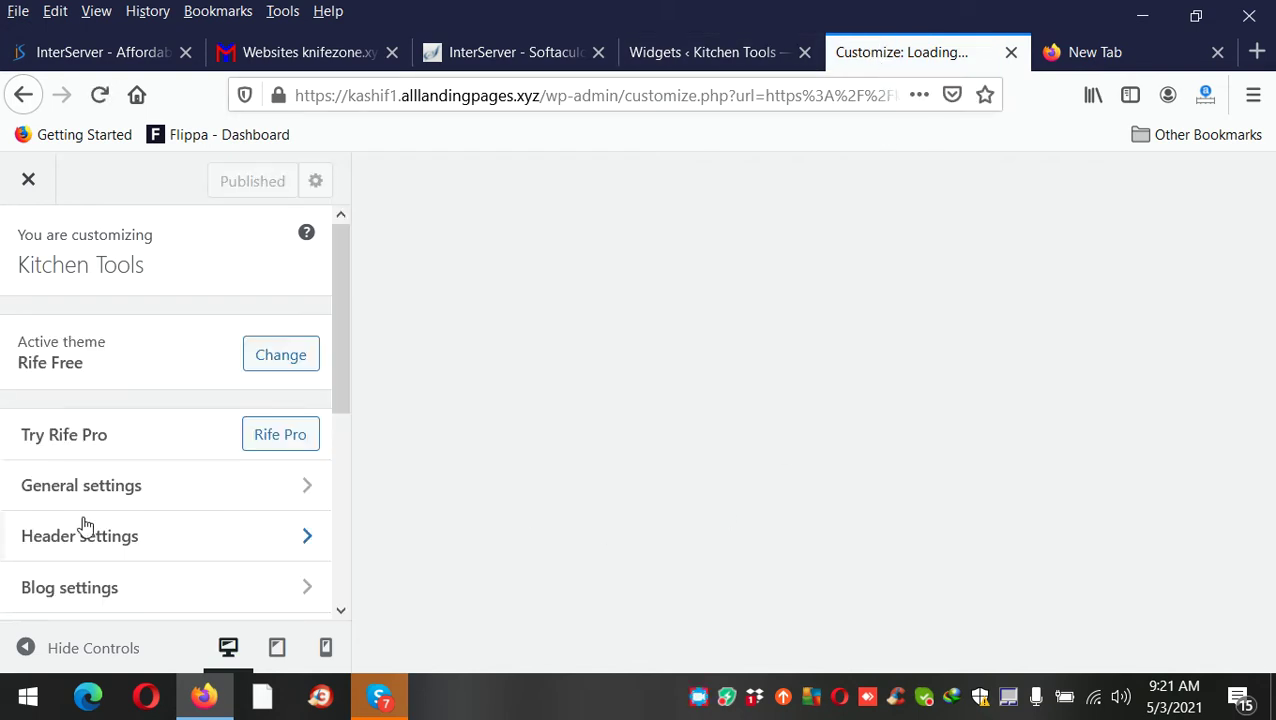
scroll(125, 524, down, 3)
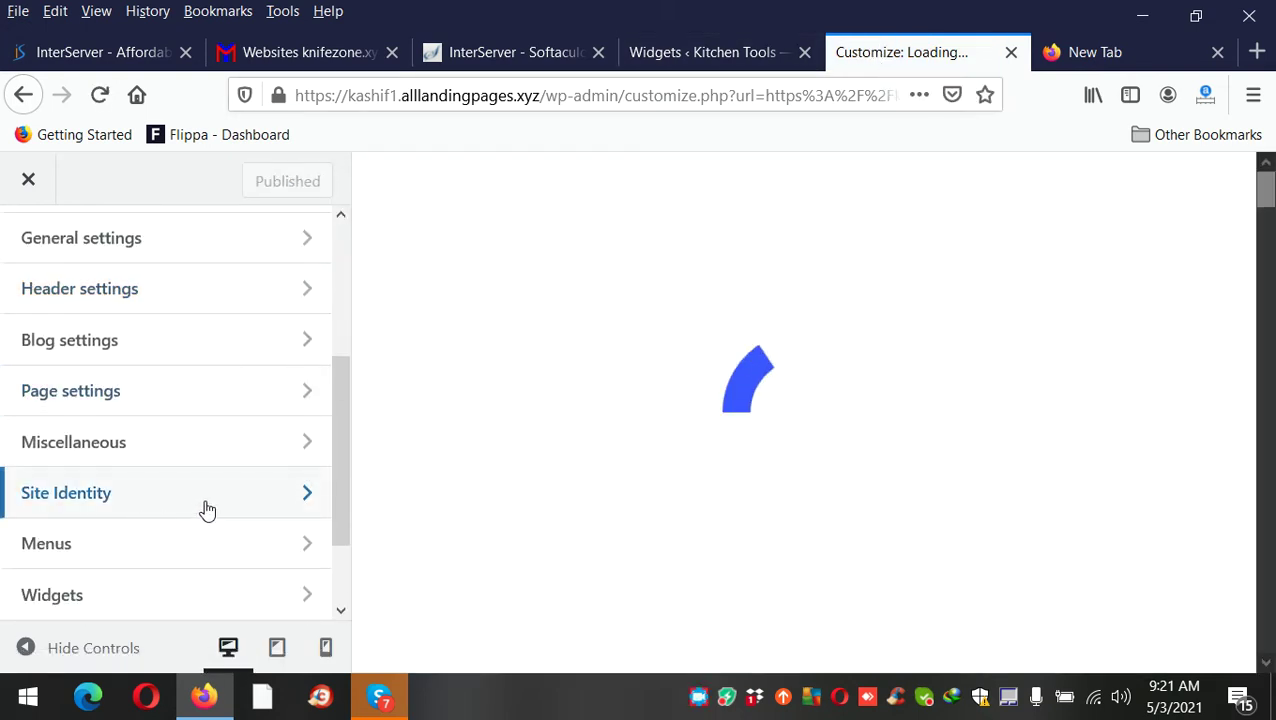
scroll(968, 339, down, 5)
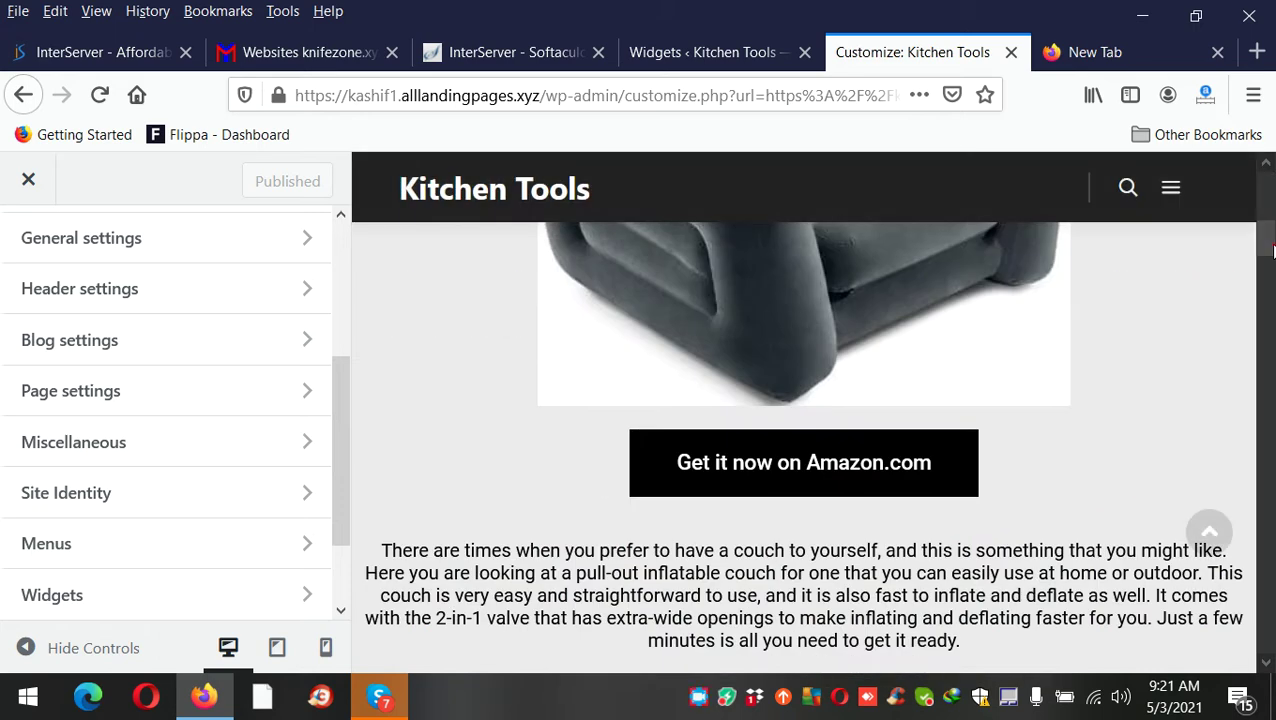
scroll(1268, 250, down, 10)
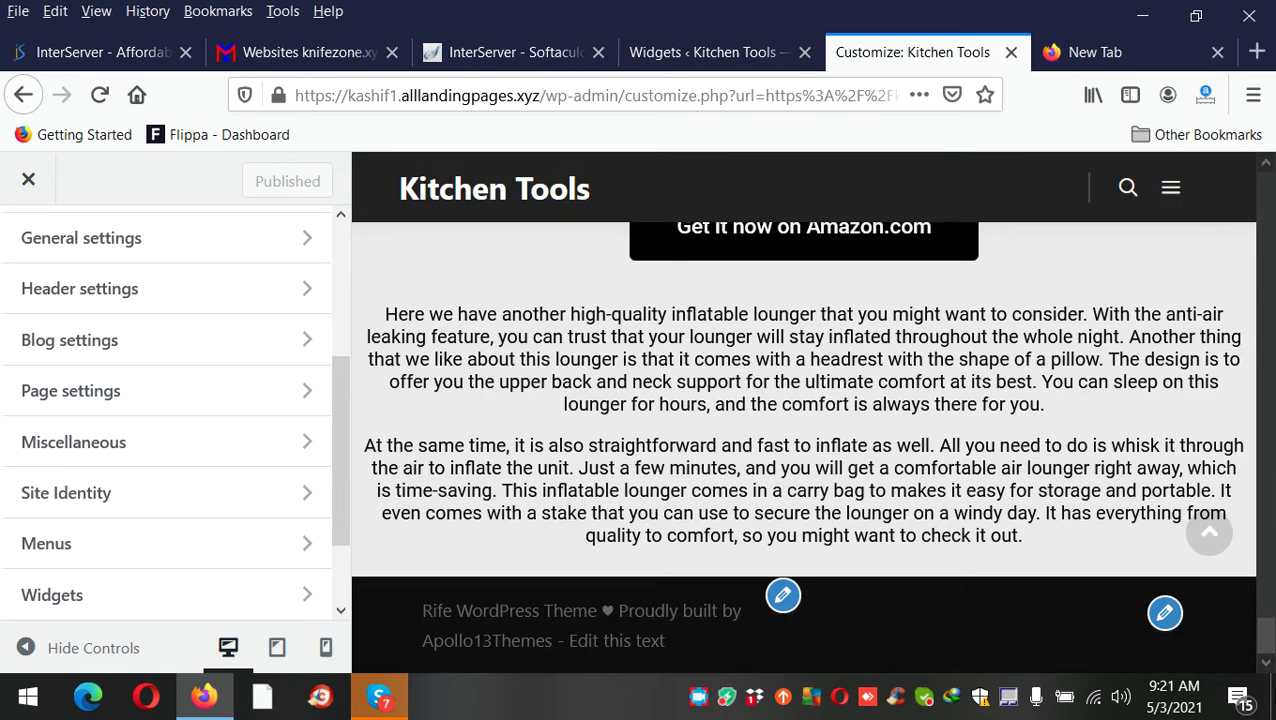
click(784, 596)
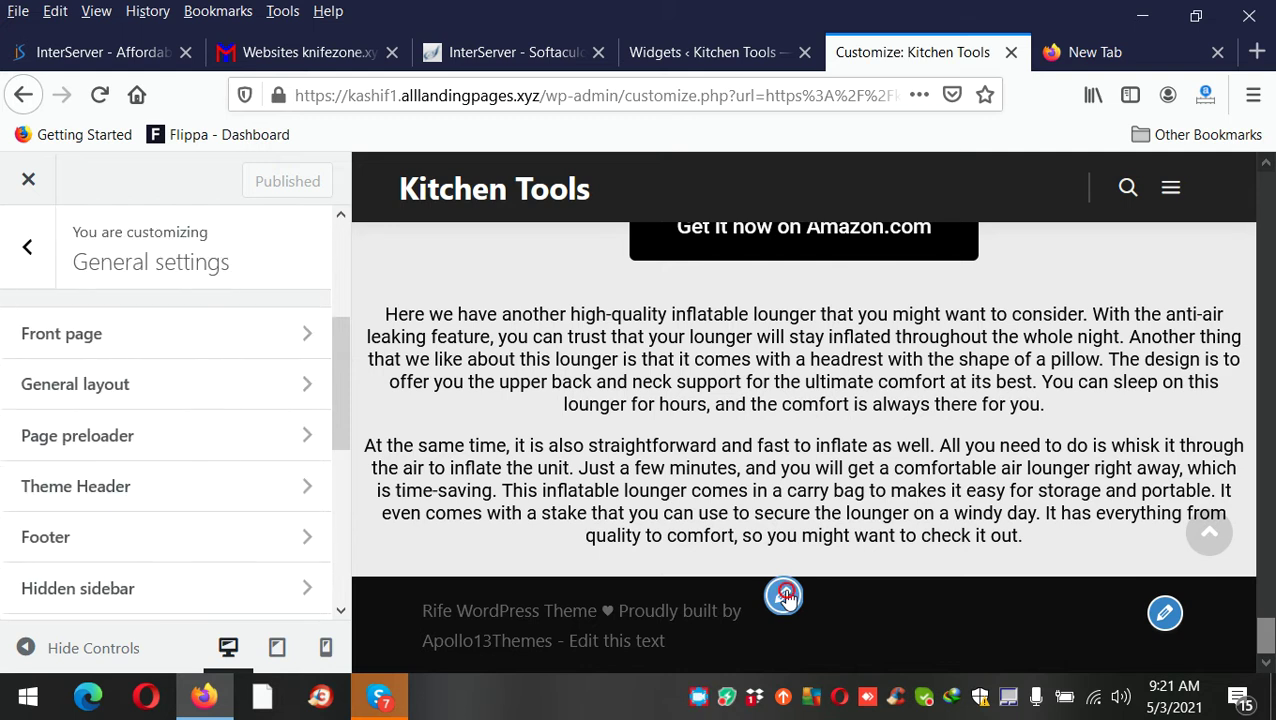
scroll(133, 517, down, 4)
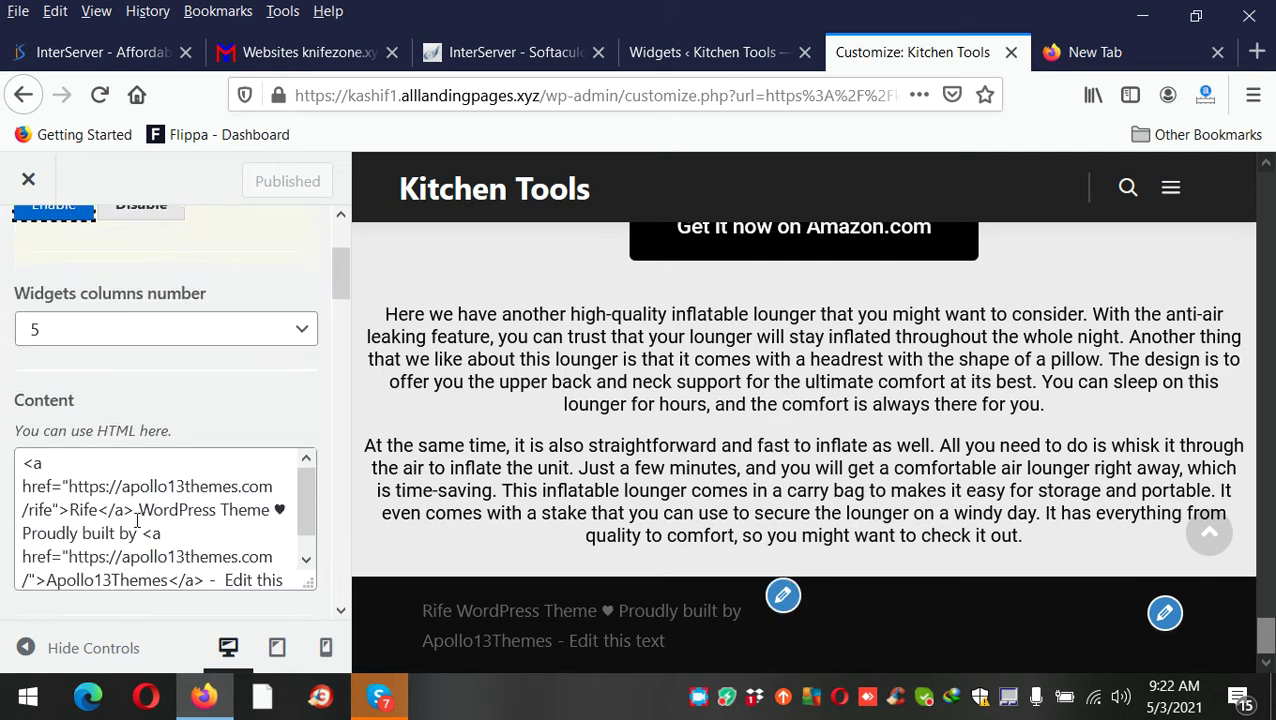
Step: Replace the footer's credit content with "All right reserved 2021."
click(191, 313)
key(ctrl+a)
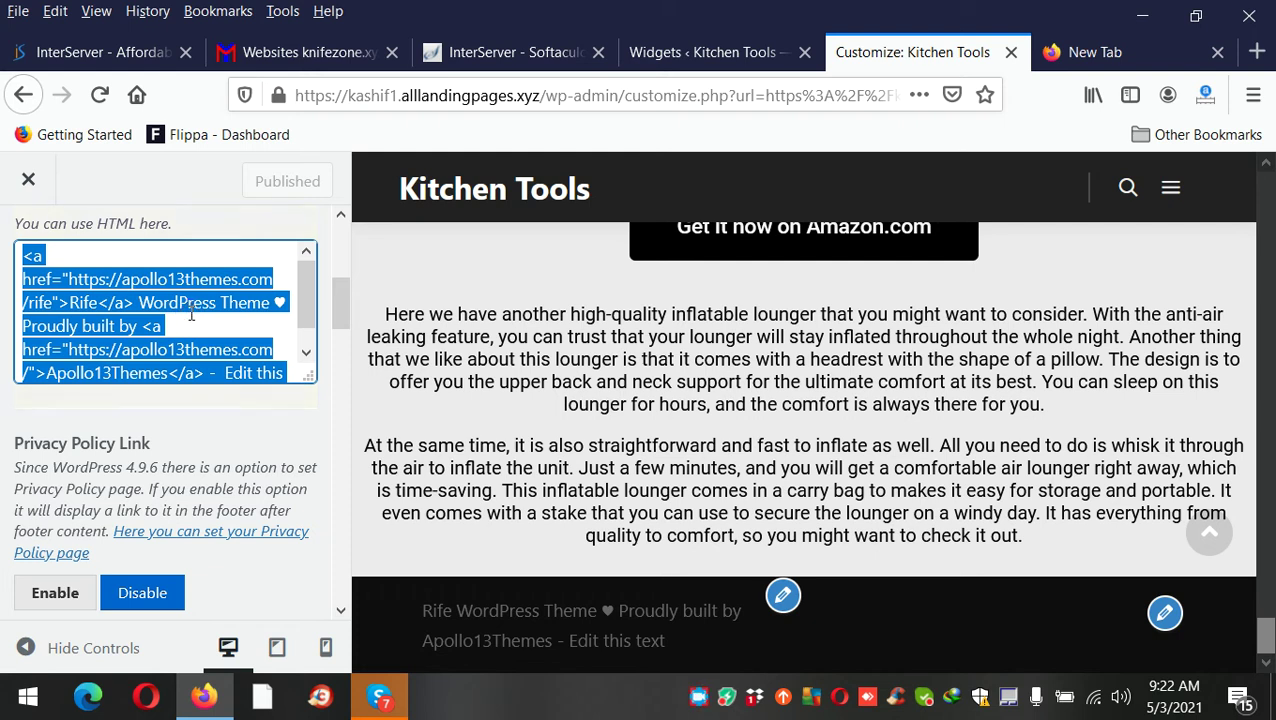
key(Delete)
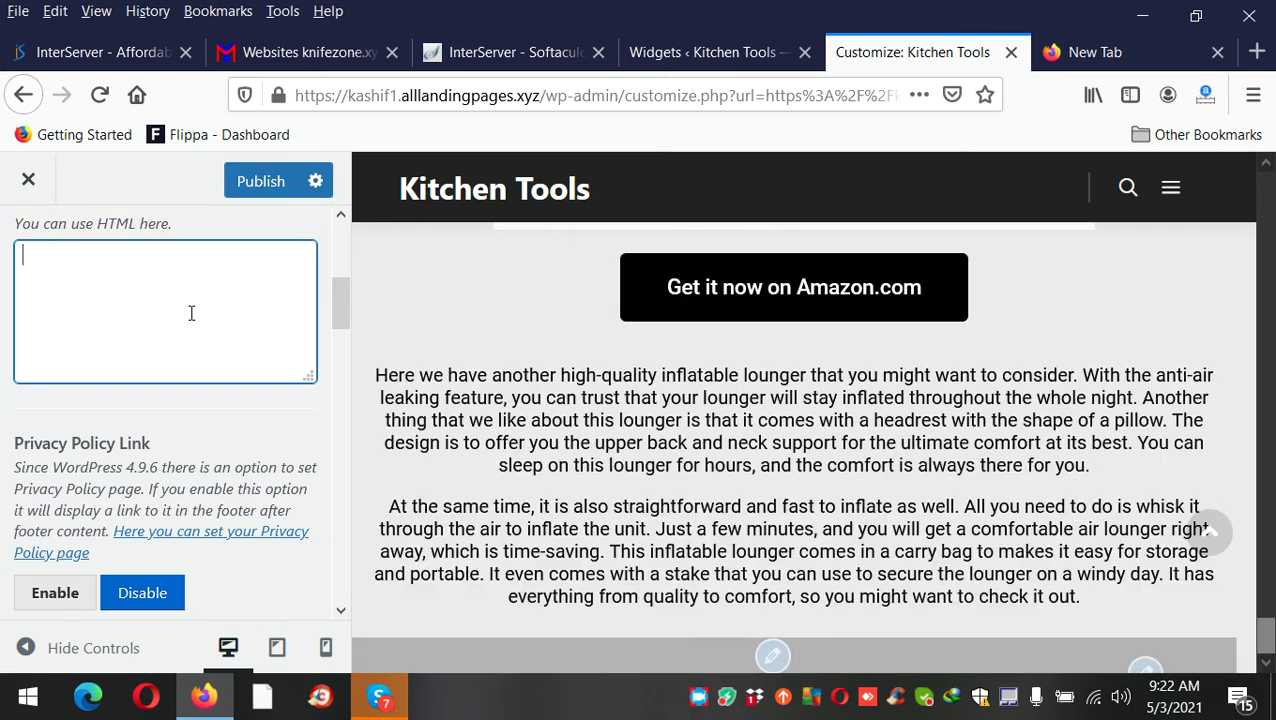
text(All right rese)
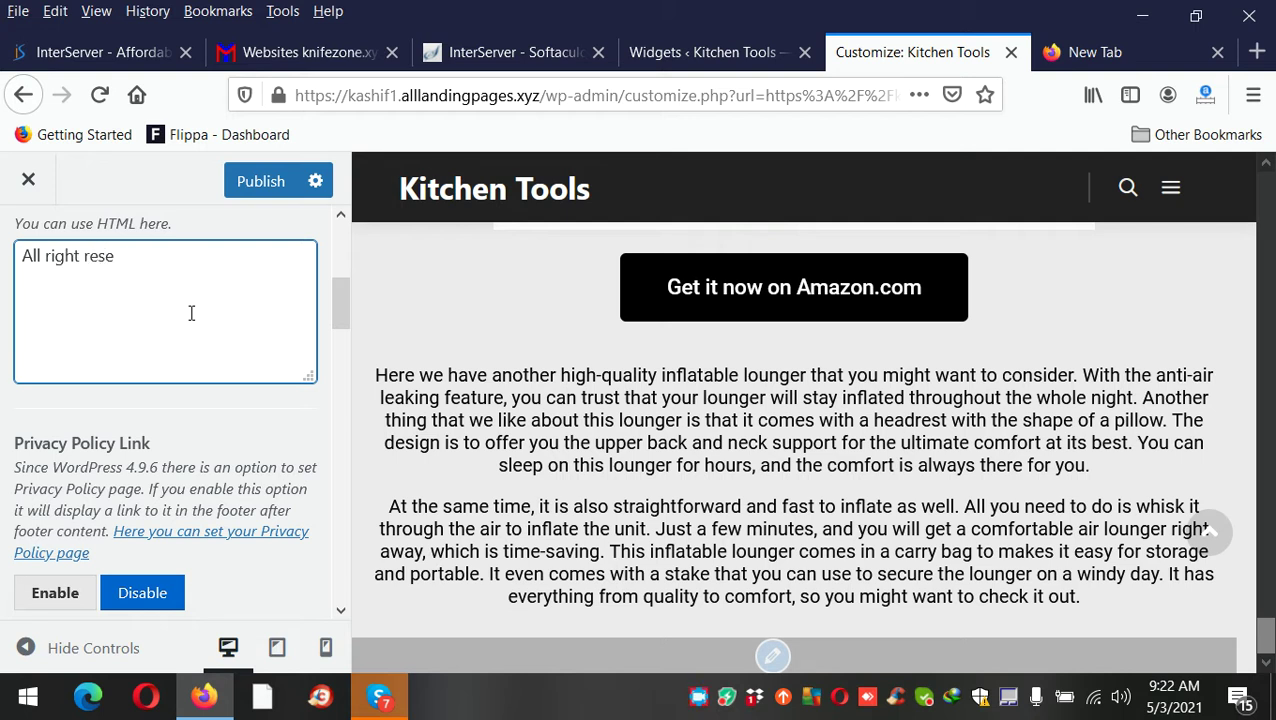
text(rved)
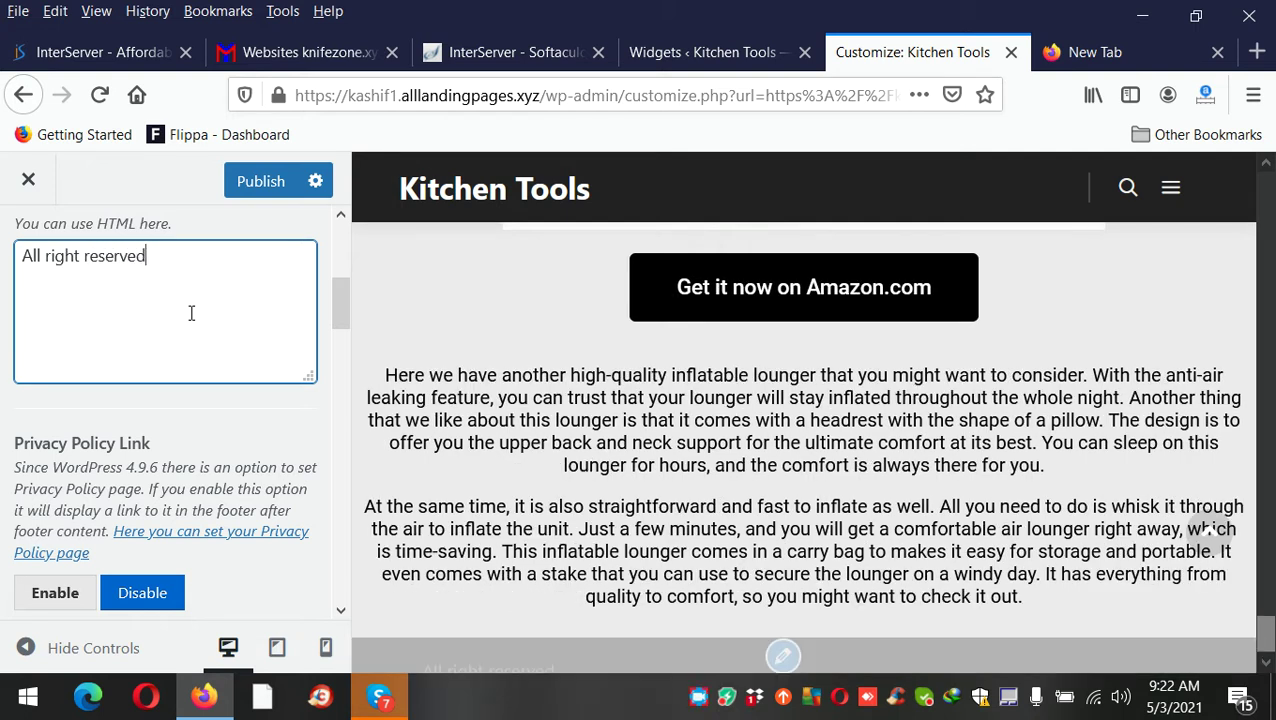
text( 20)
key(BackSpace)
text(.)
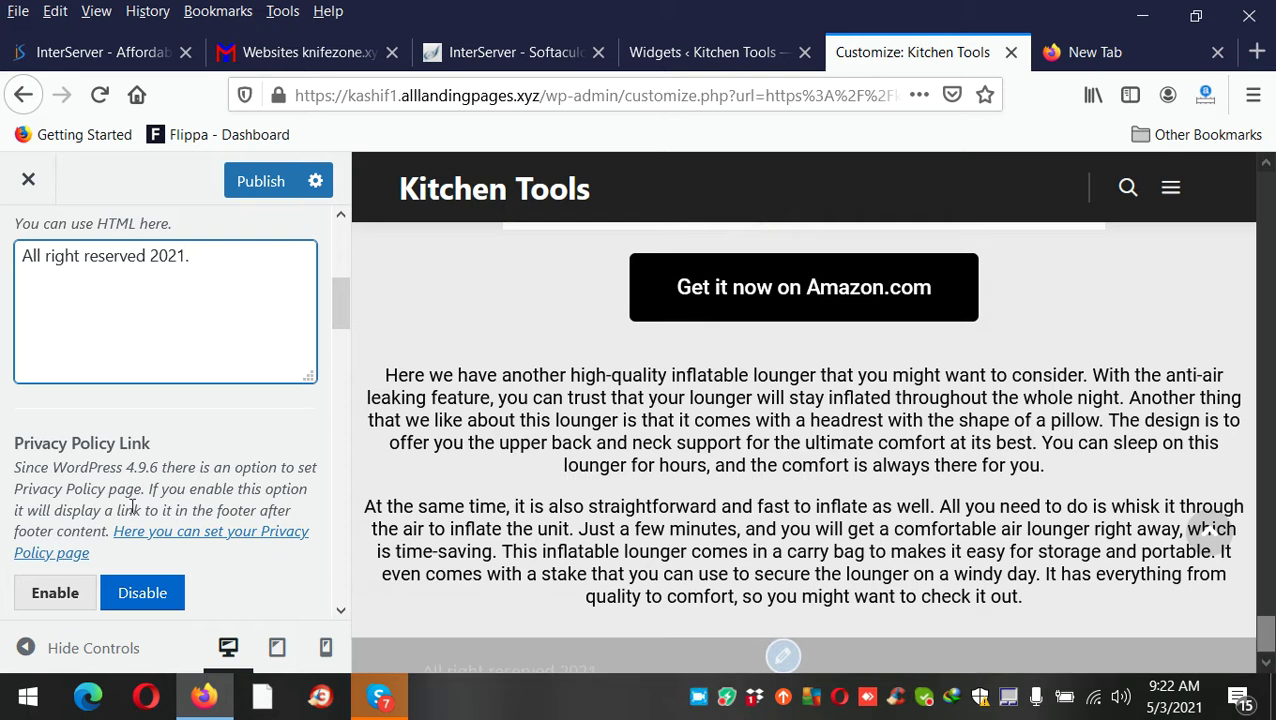
Step: Publish the footer change and leave the Customizer to check the live front page
click(276, 179)
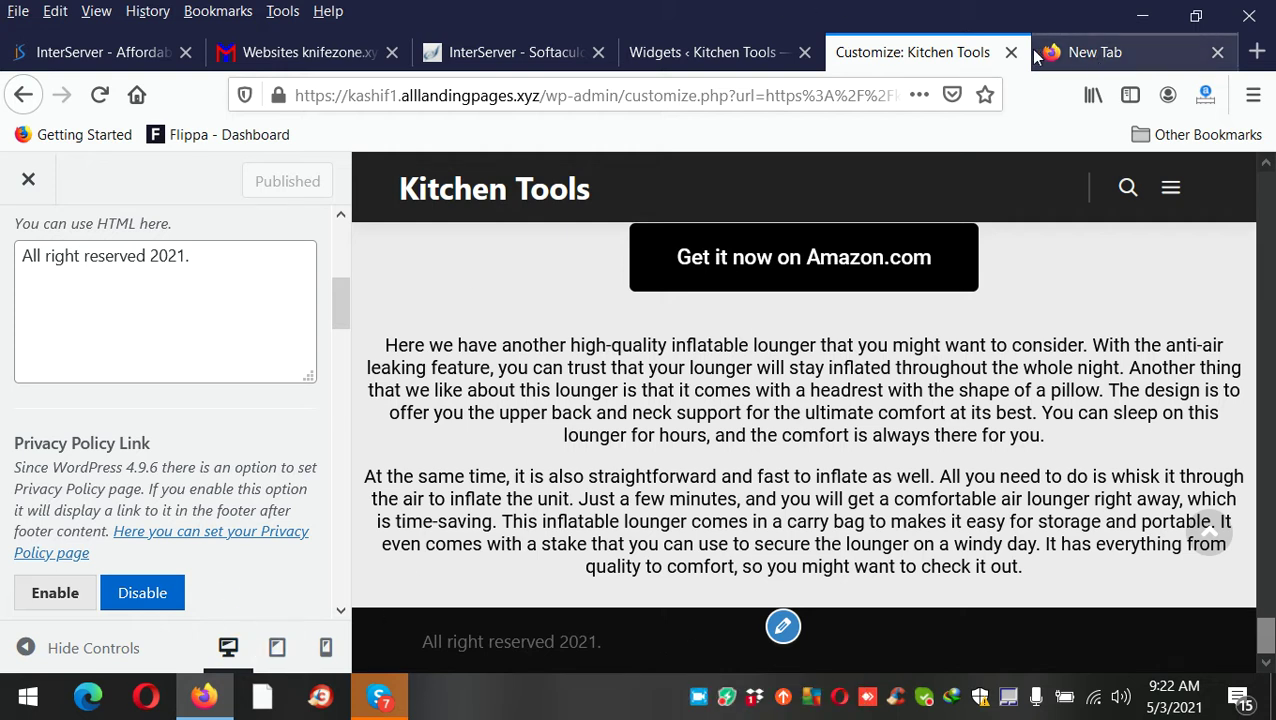
click(45, 183)
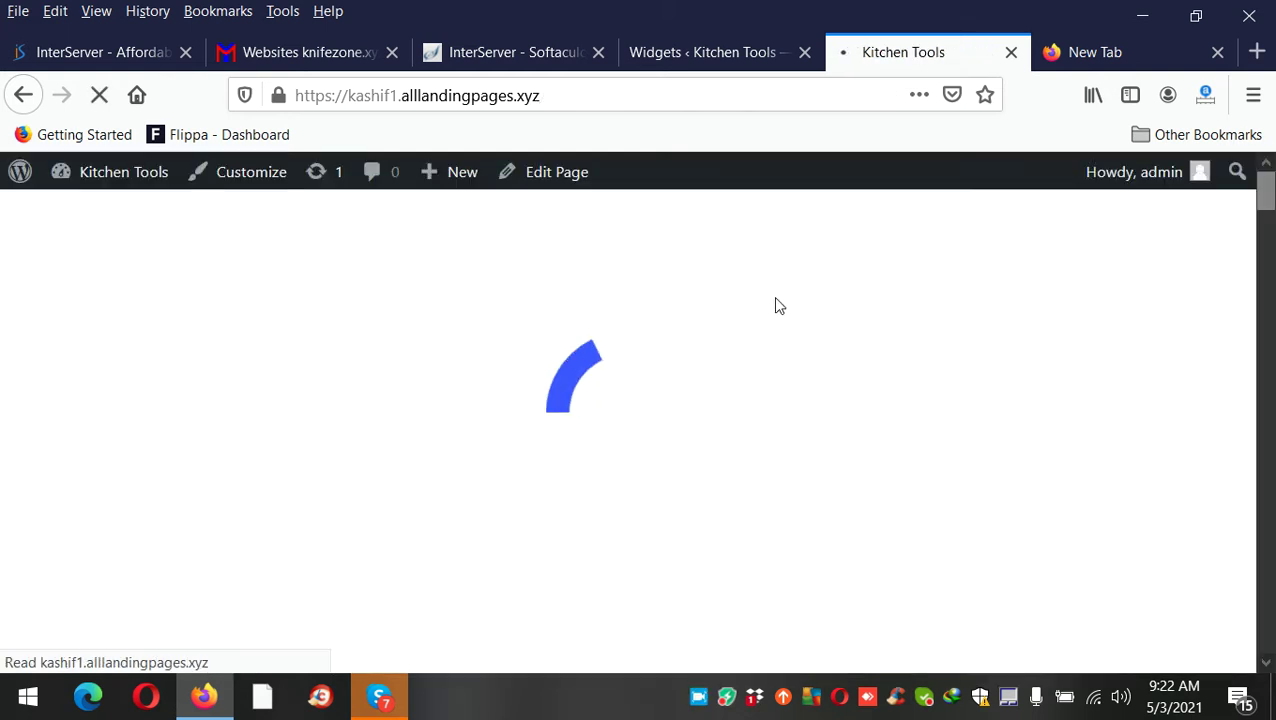
scroll(1020, 292, down, 10)
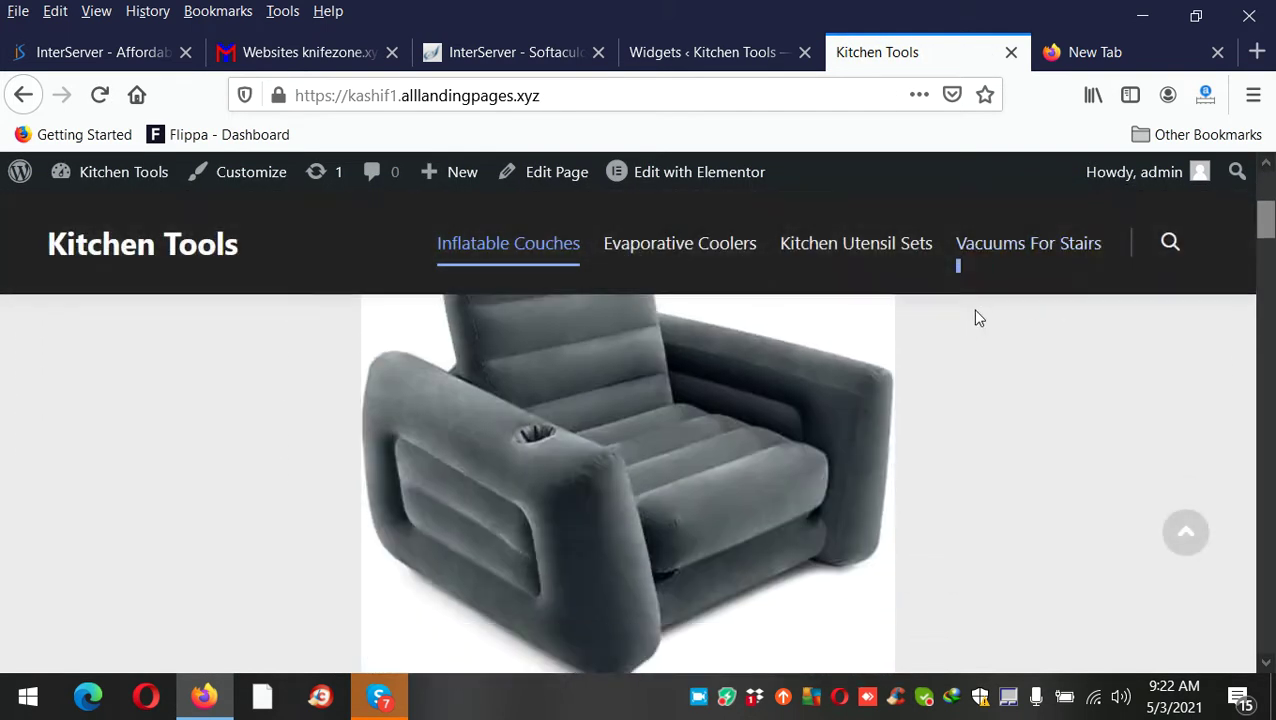
scroll(587, 477, down, 10)
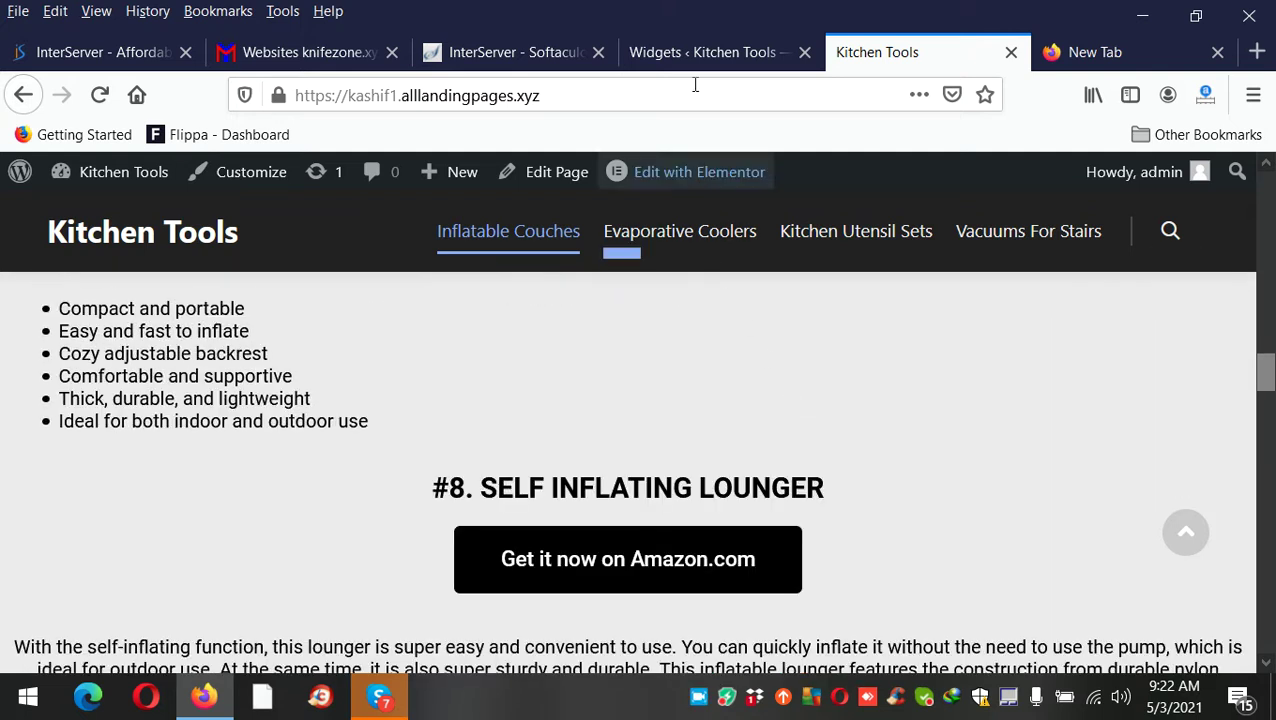
Step: Install the WordPress importer from the site's import tools and run it
click(695, 60)
scroll(128, 468, down, 5)
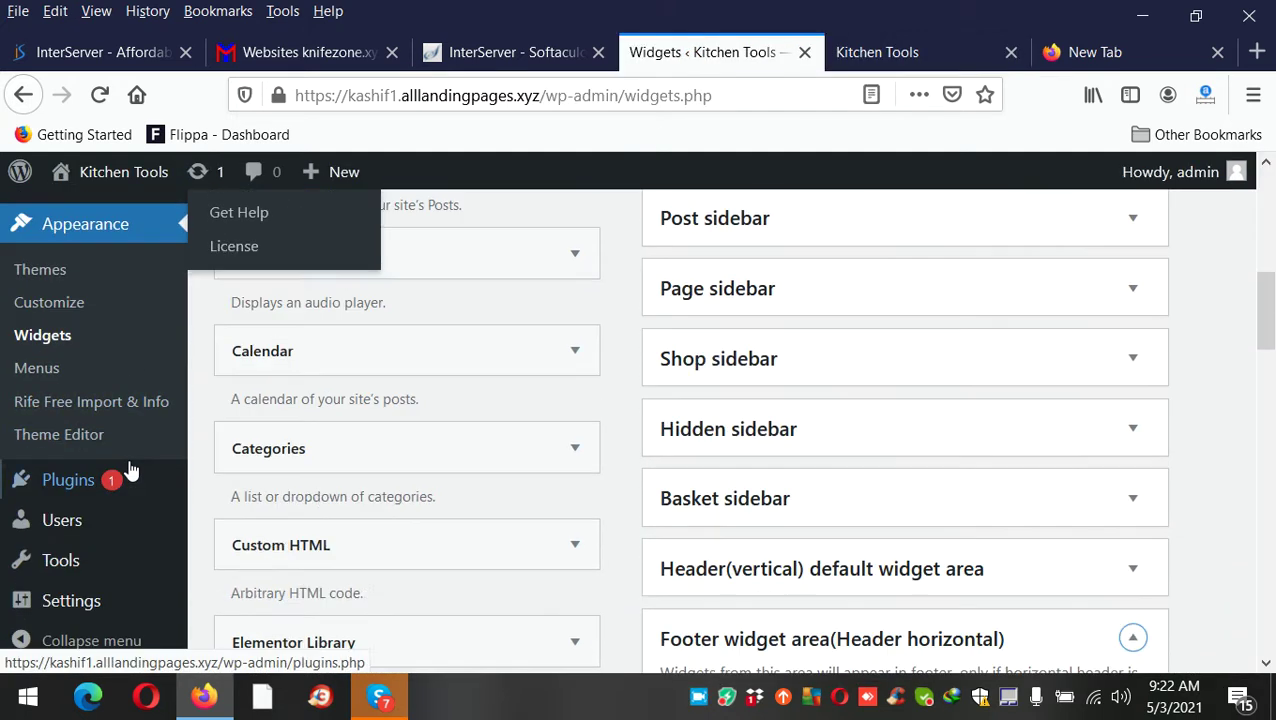
mouse_move(115, 487)
mouse_move(55, 560)
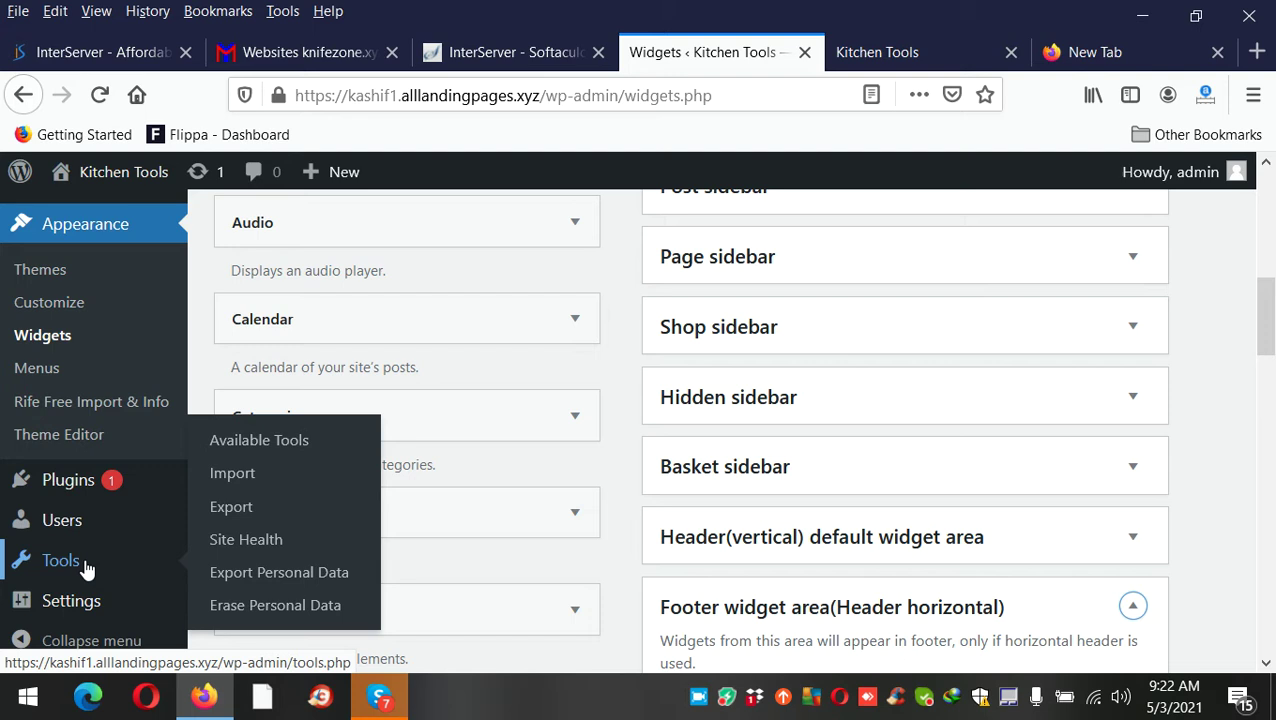
click(243, 484)
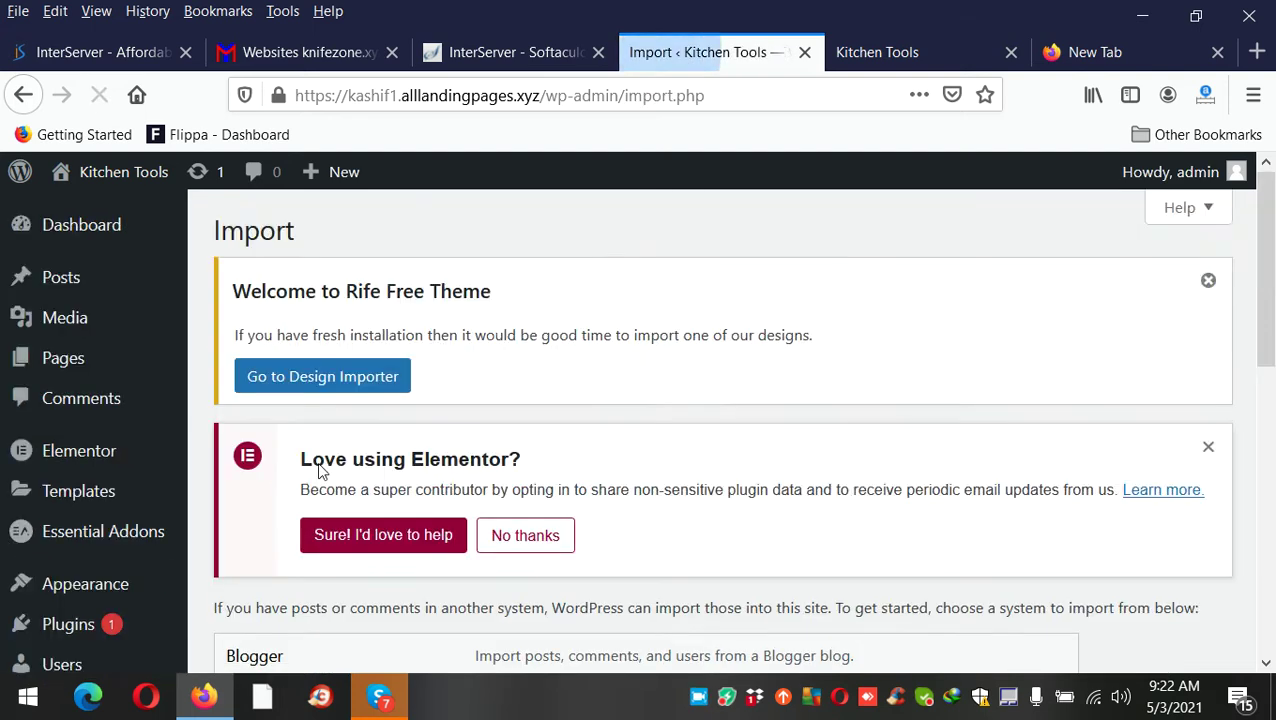
scroll(704, 359, down, 5)
scroll(343, 453, down, 3)
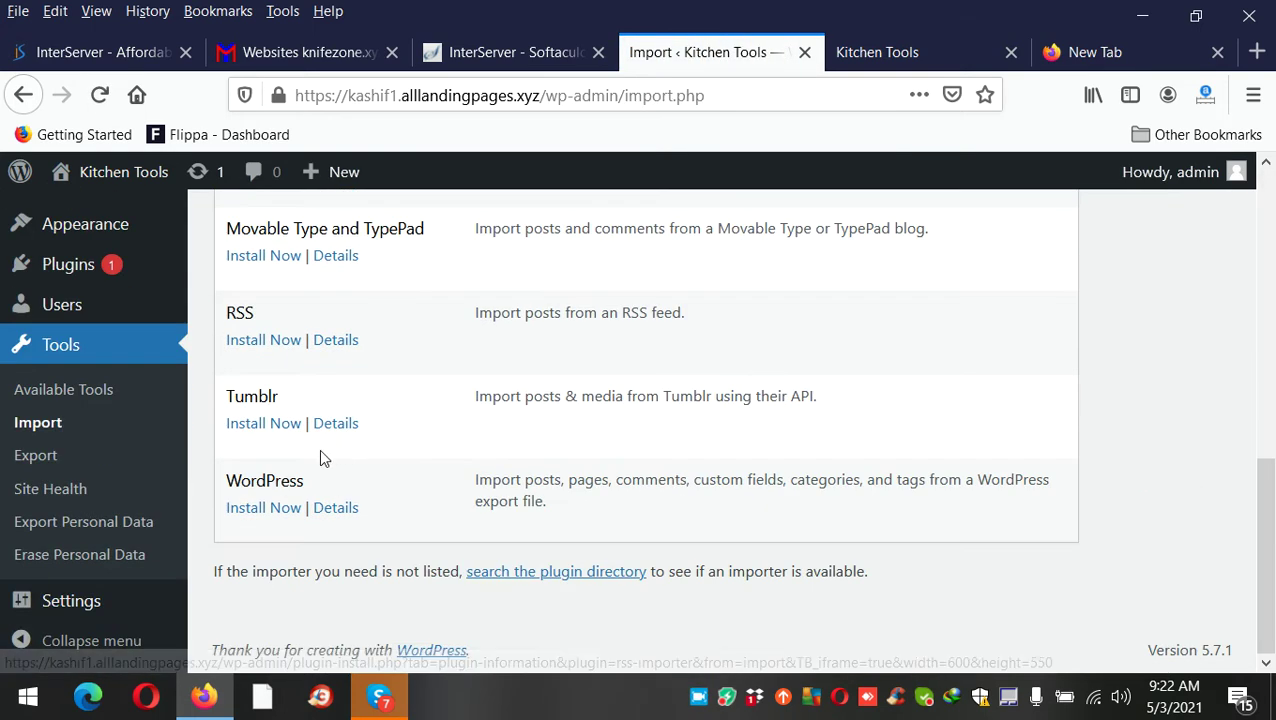
click(266, 512)
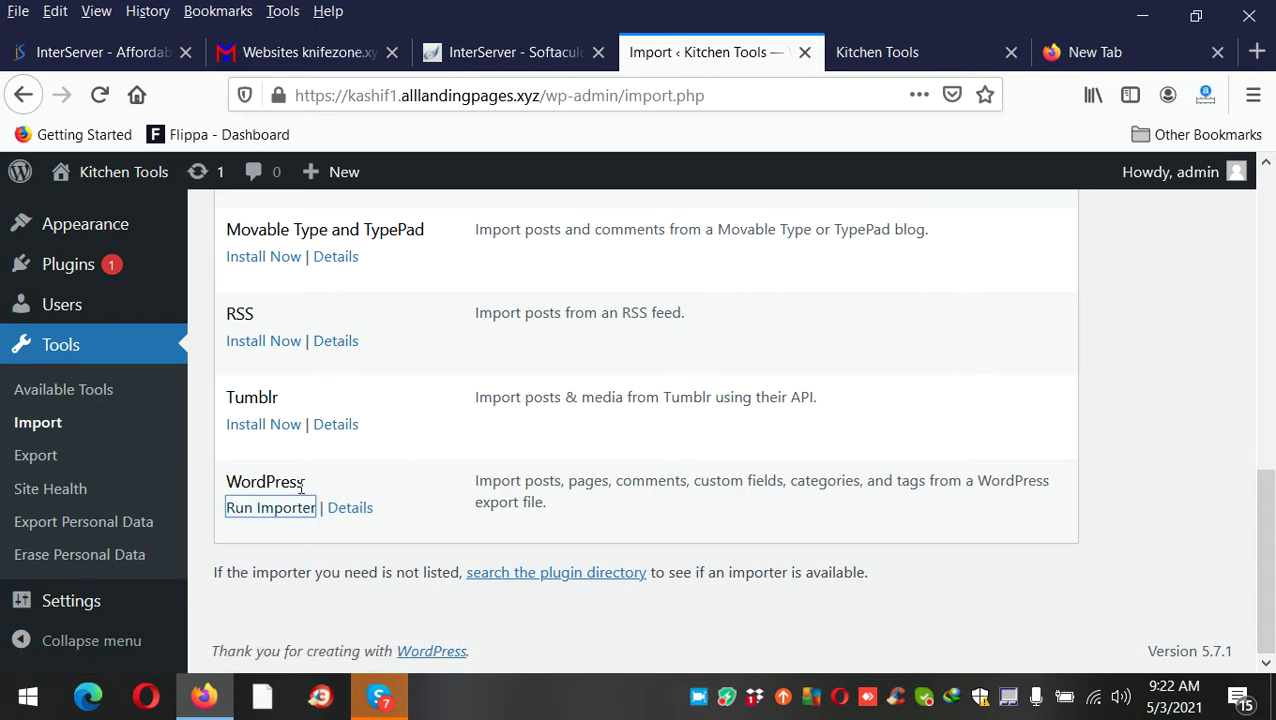
click(284, 507)
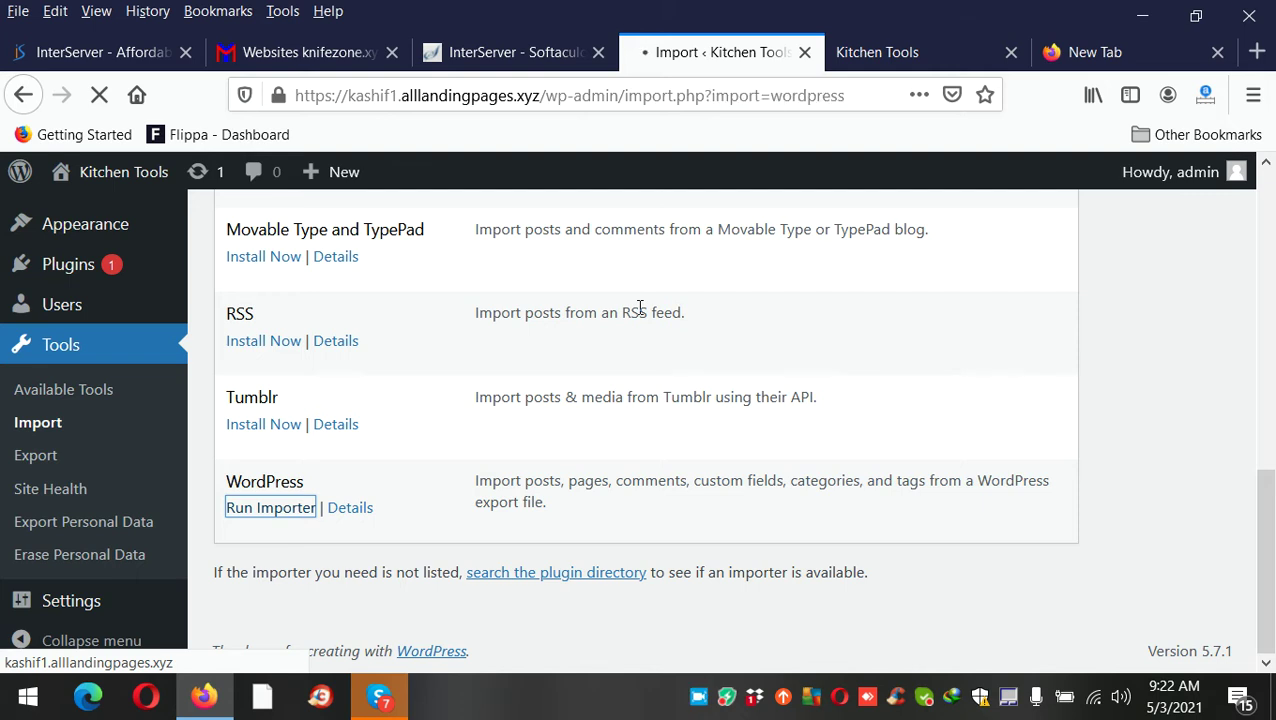
Step: Choose the export file pestcontrol.WordPress.01-03-2021.xml from the personal folder on the Desktop for the import
scroll(718, 336, down, 5)
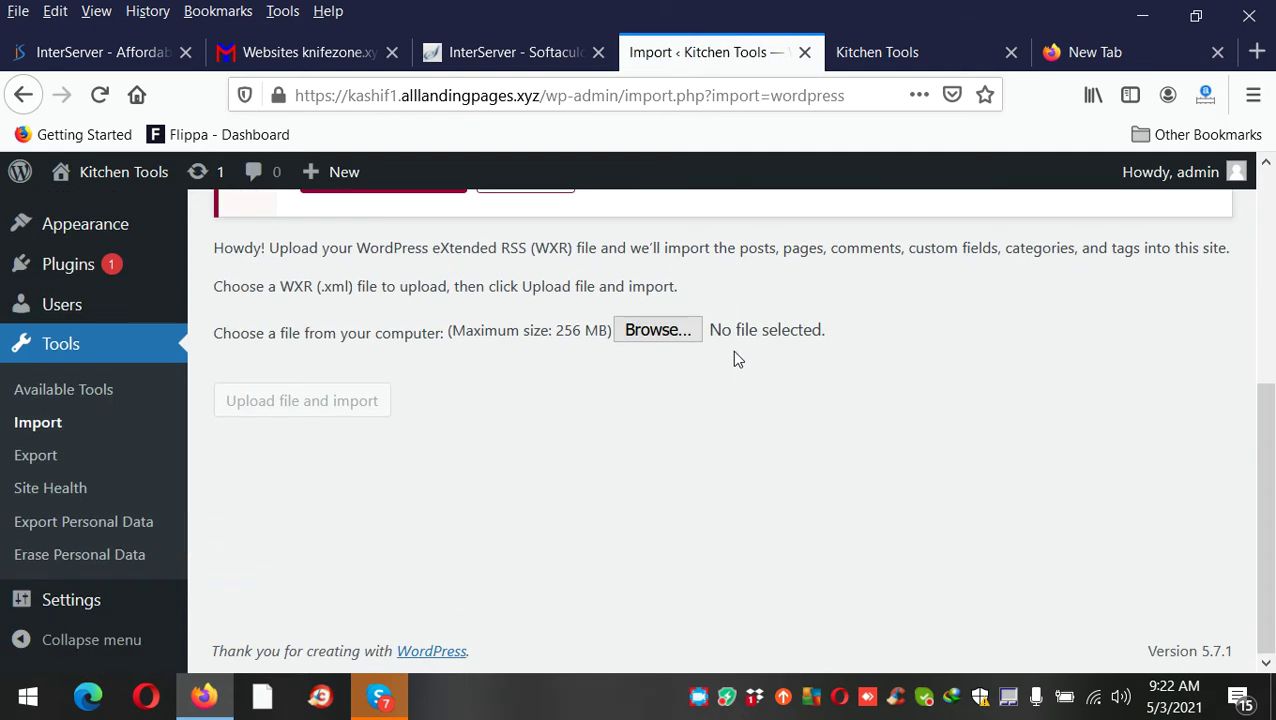
click(655, 335)
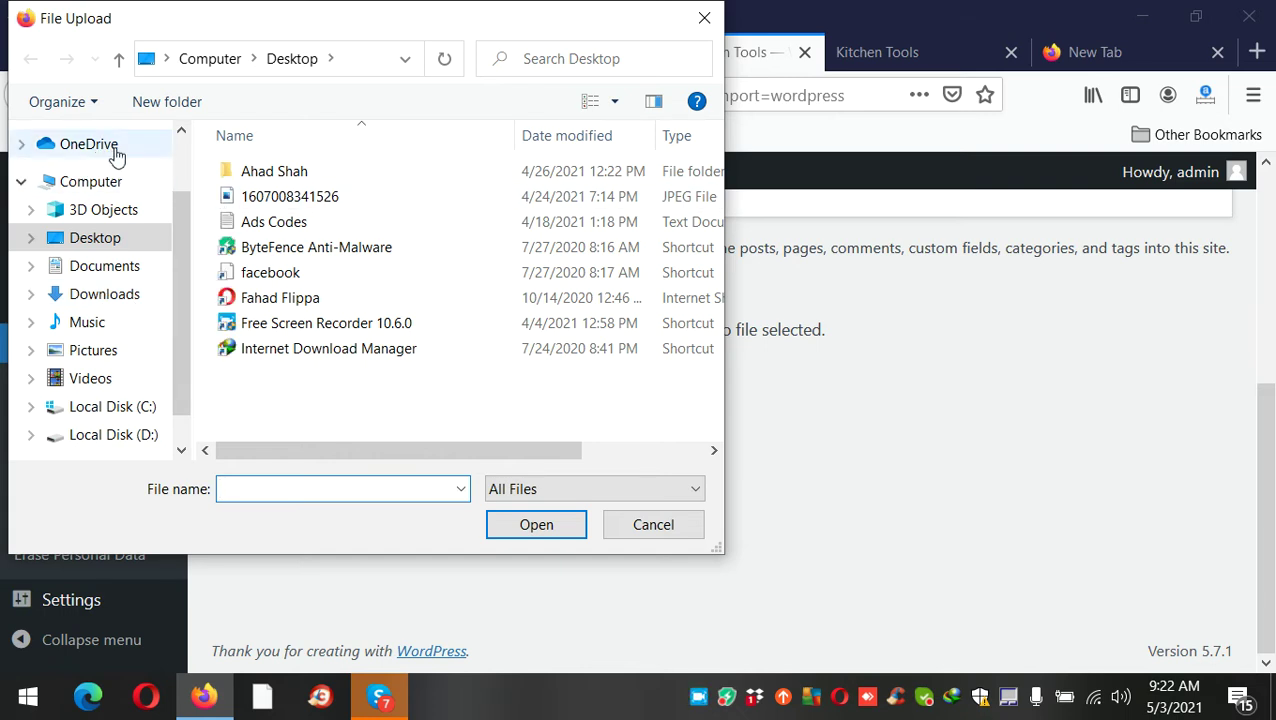
click(181, 170)
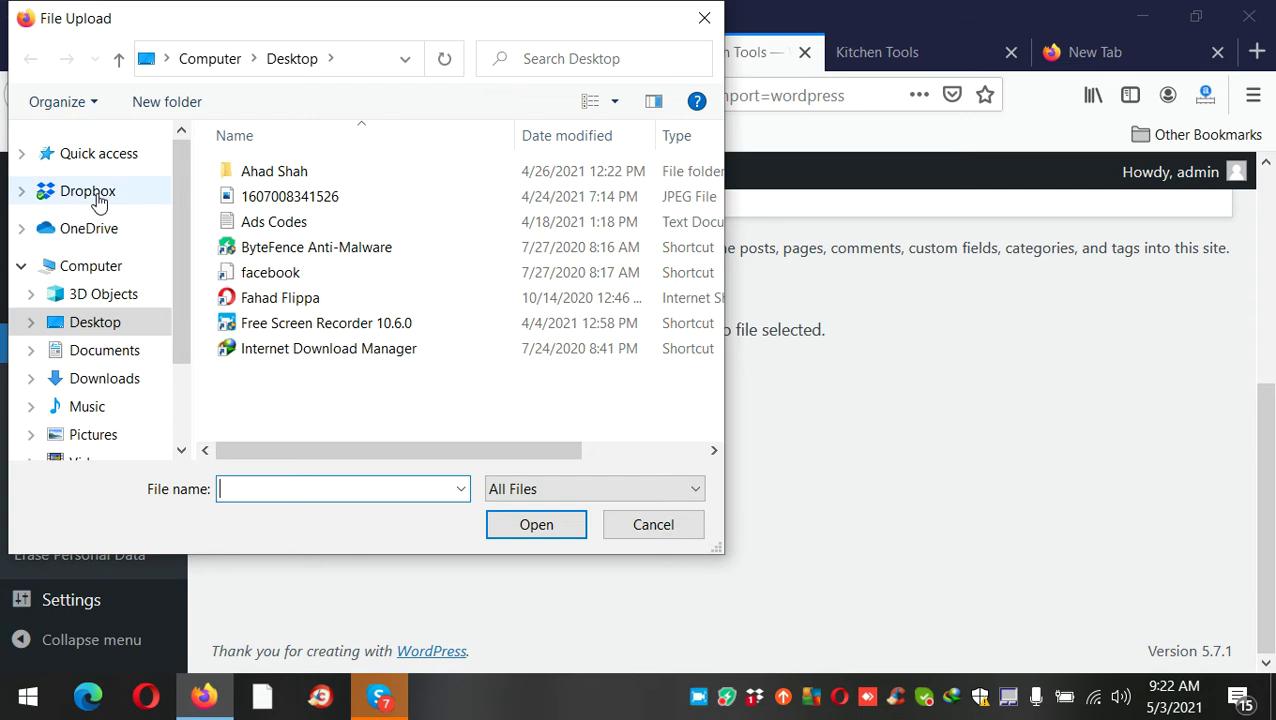
click(110, 322)
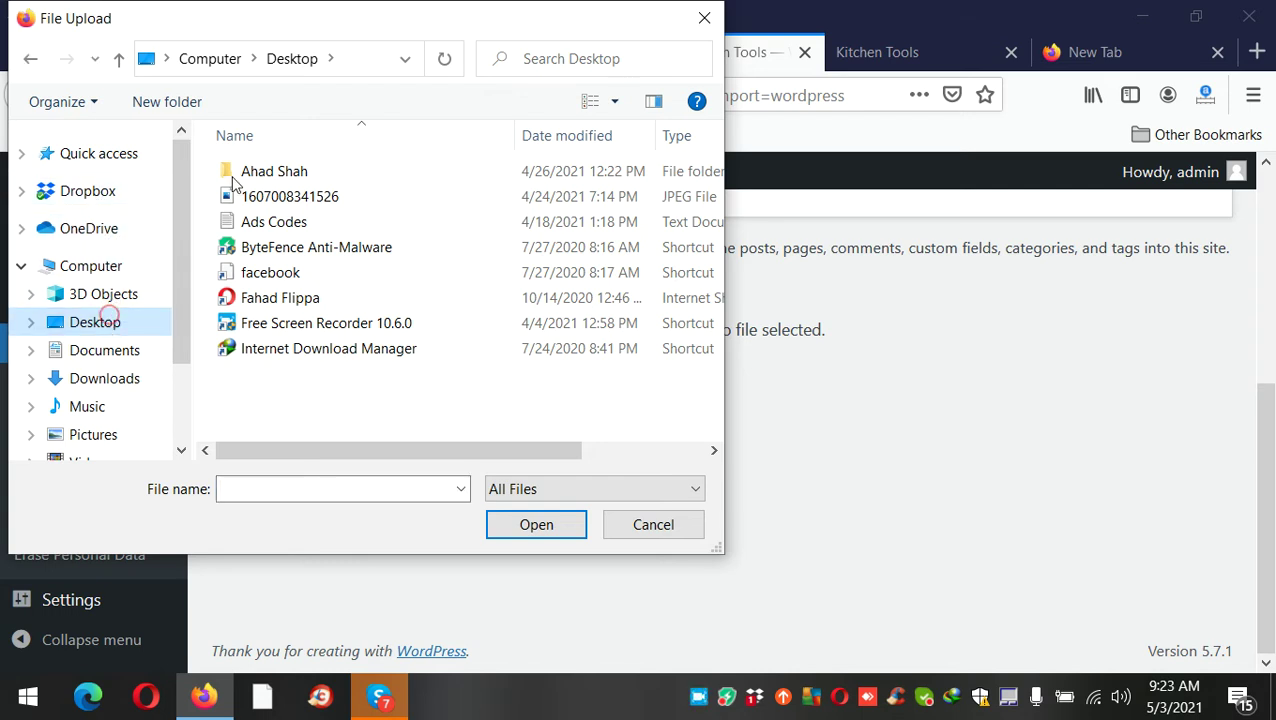
double_click(238, 171)
scroll(384, 250, down, 8)
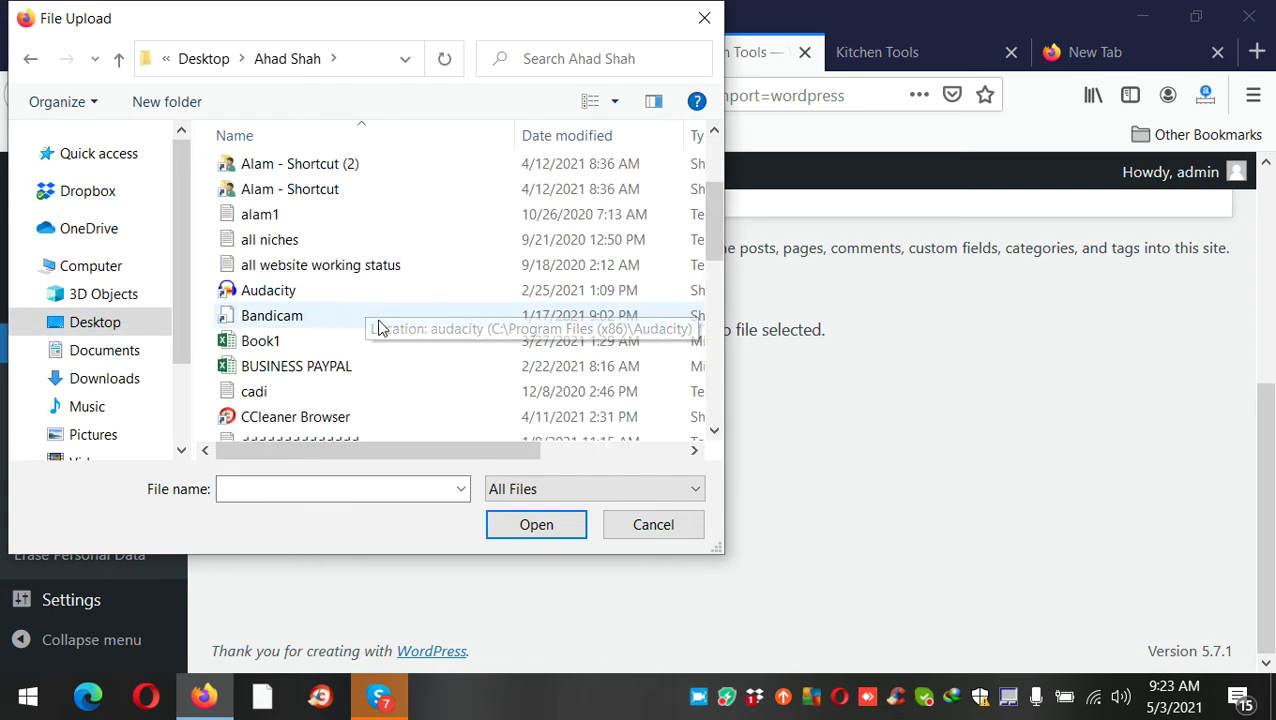
scroll(408, 358, down, 2)
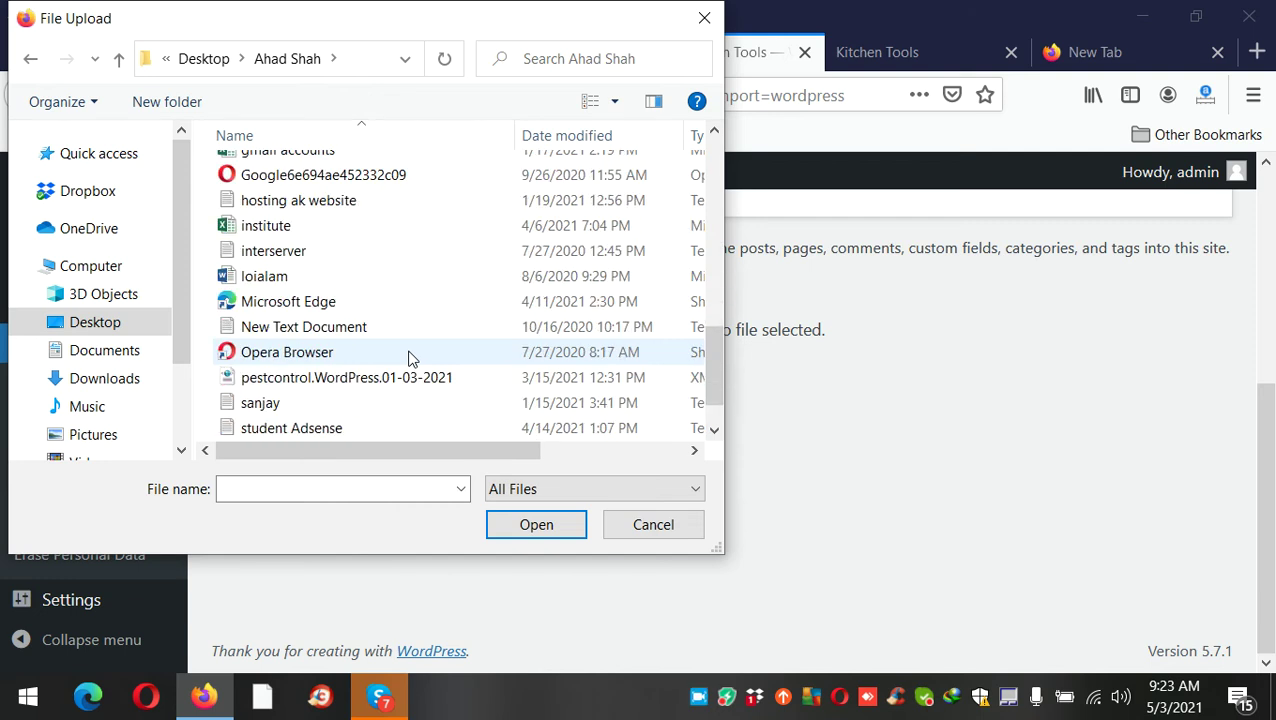
double_click(402, 384)
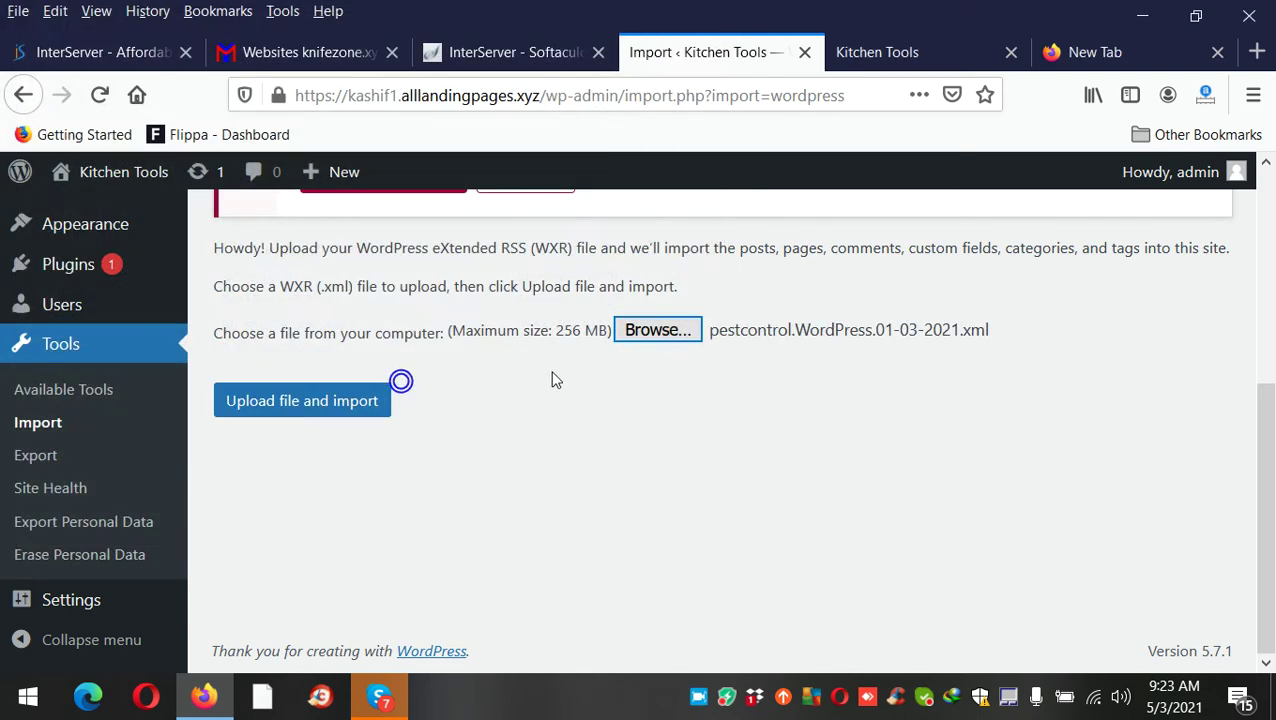
Step: Upload the chosen export file and submit the author assignment to run the import
click(311, 402)
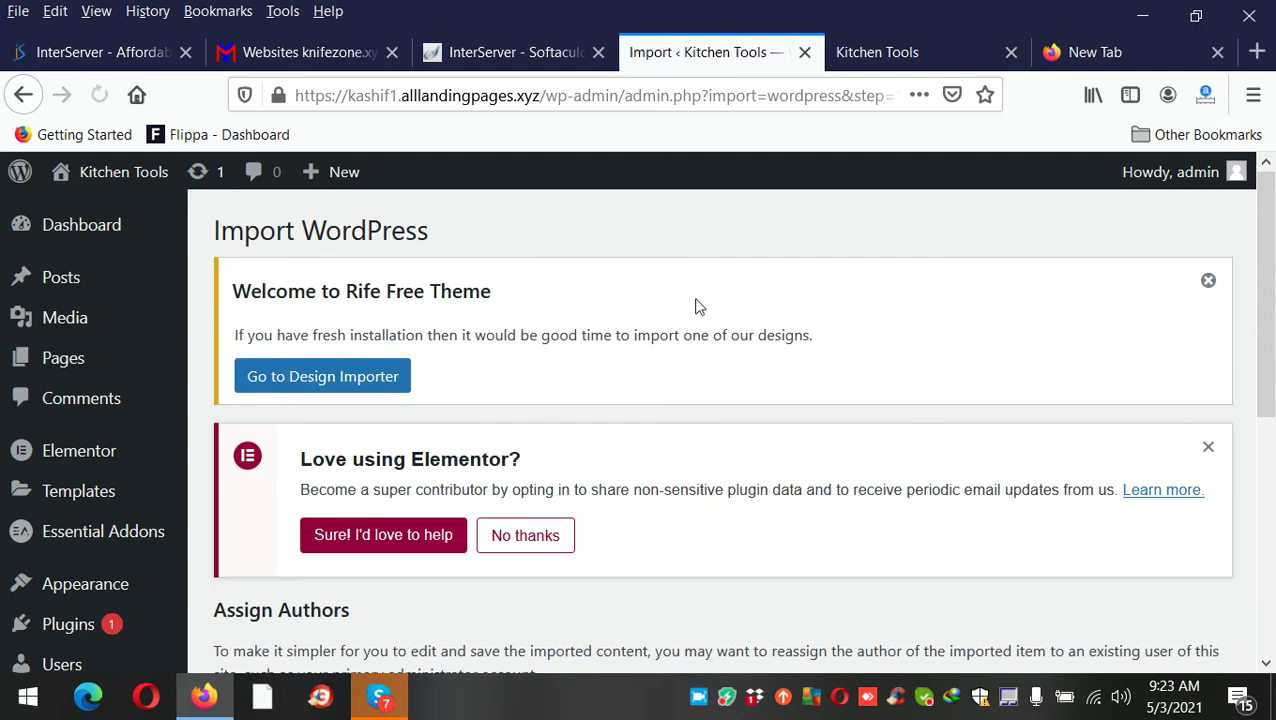
scroll(690, 330, down, 4)
click(262, 557)
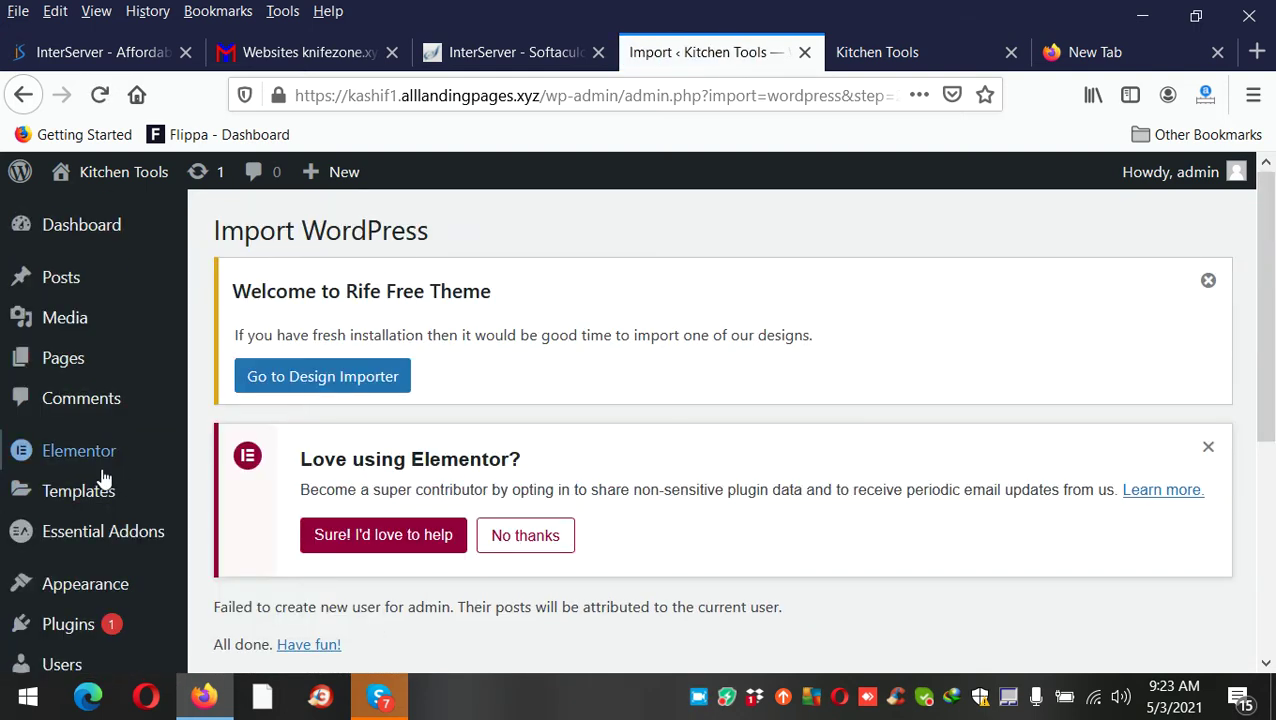
Step: Open the site's Menus page and look over the items of the existing main menu
scroll(103, 495, down, 3)
mouse_move(108, 336)
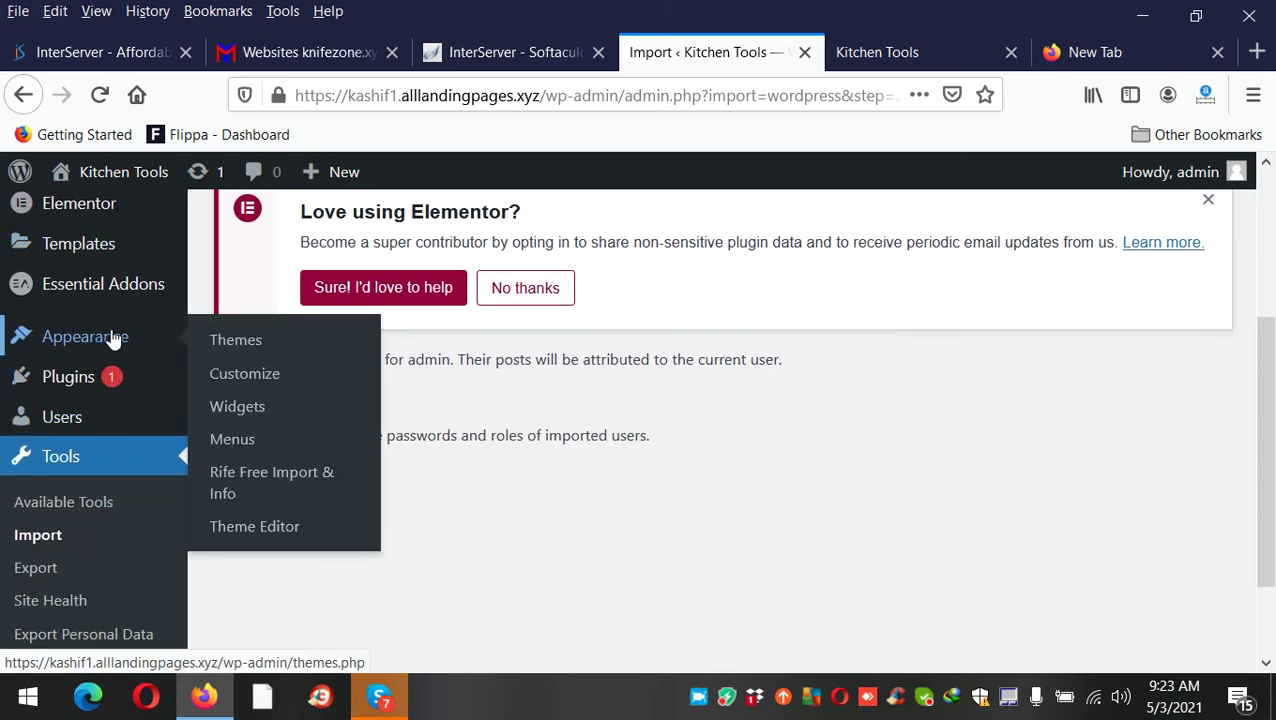
click(251, 443)
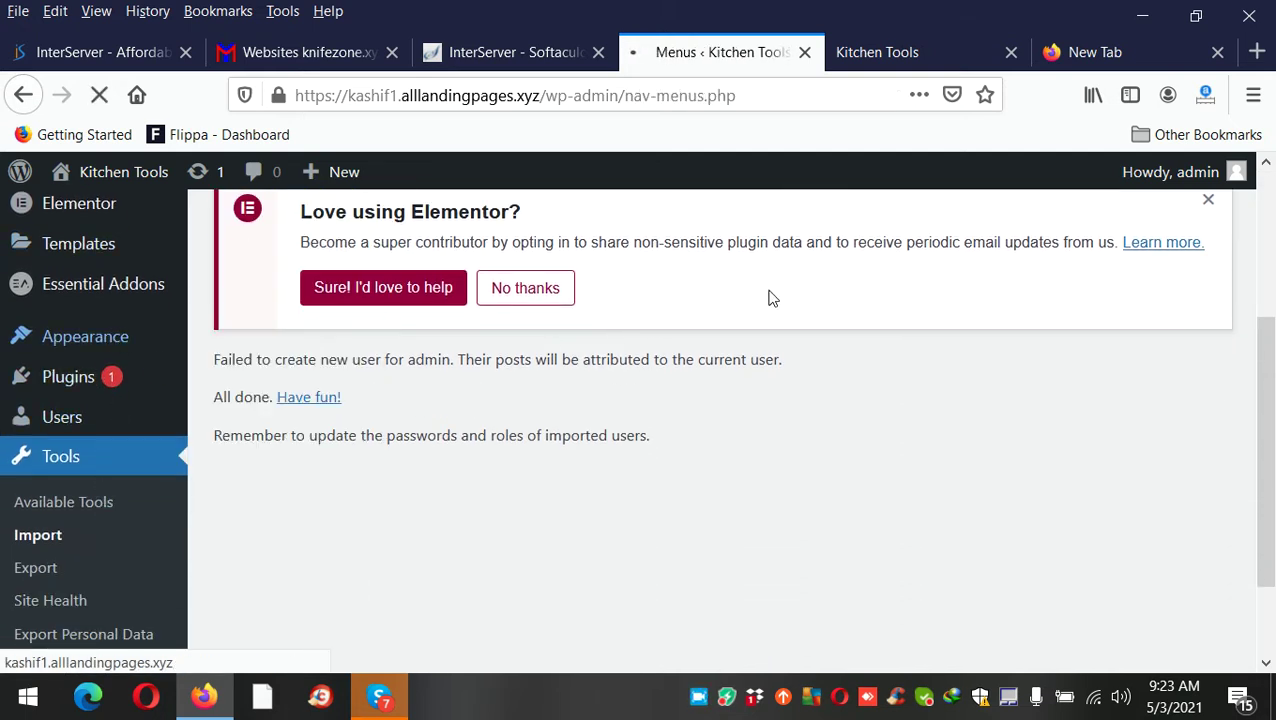
scroll(808, 390, down, 3)
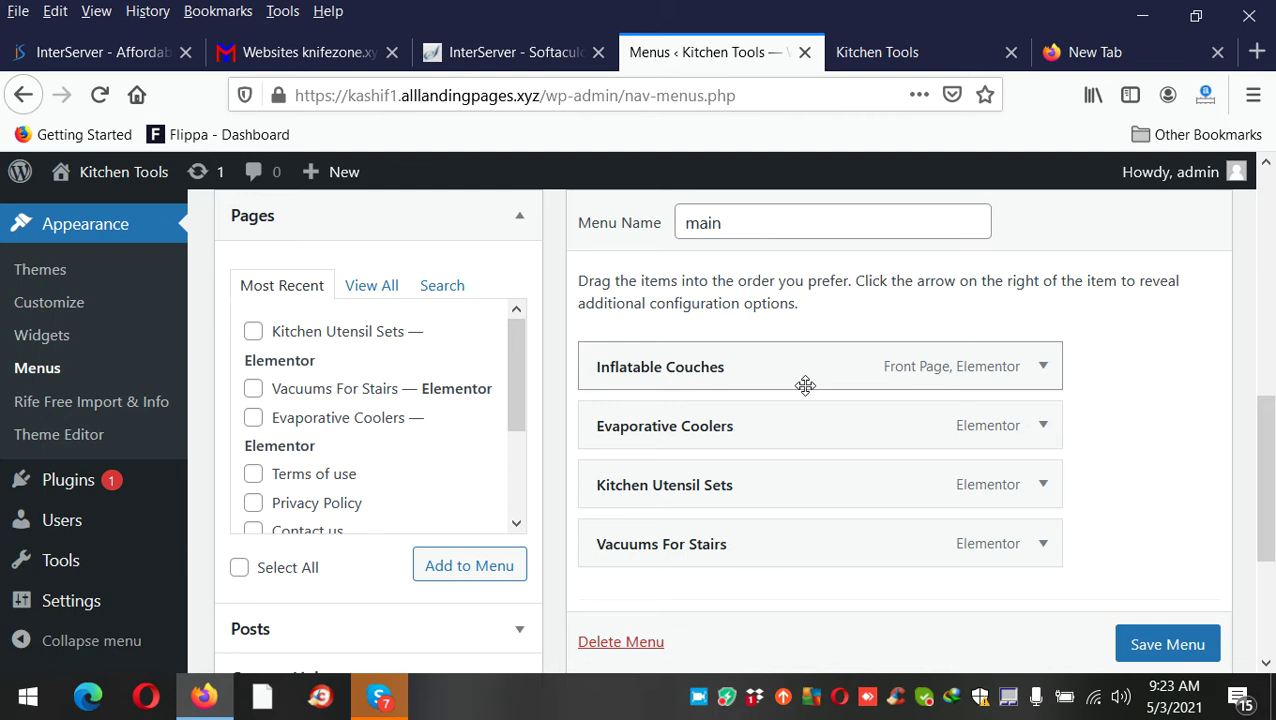
scroll(803, 388, up, 4)
Step: Create a new navigation menu named foot
click(490, 459)
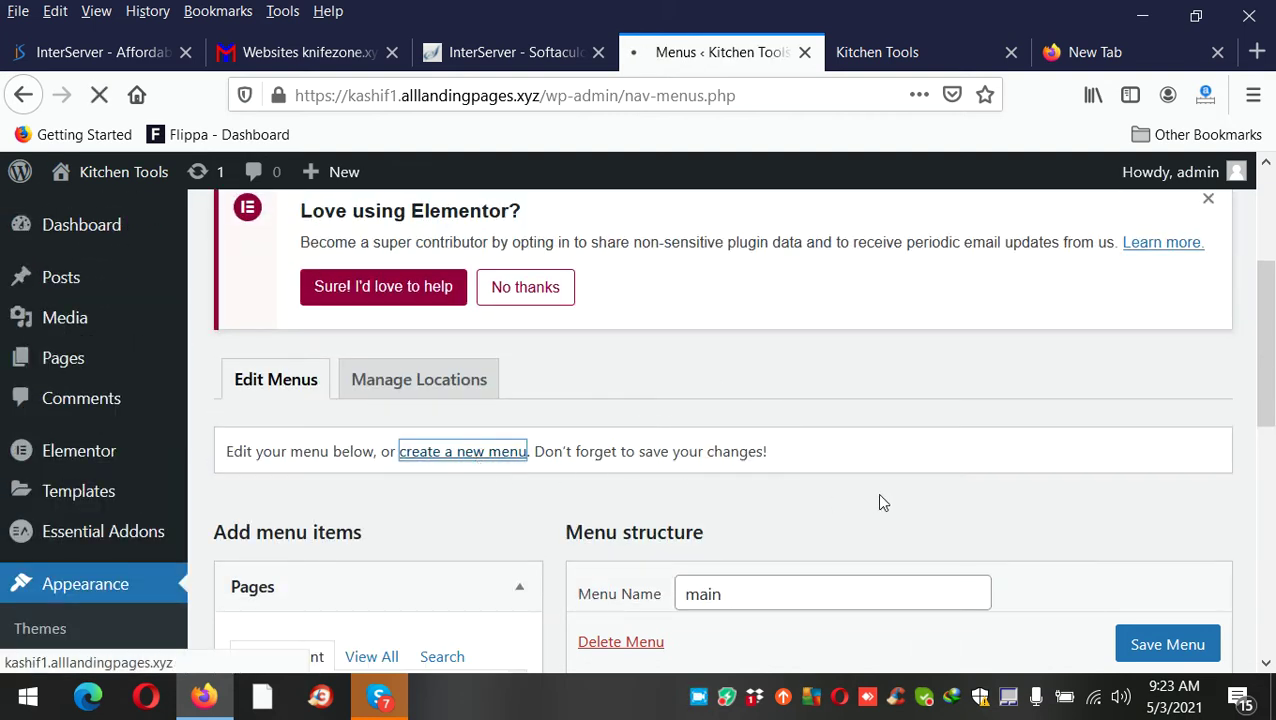
scroll(876, 492, down, 5)
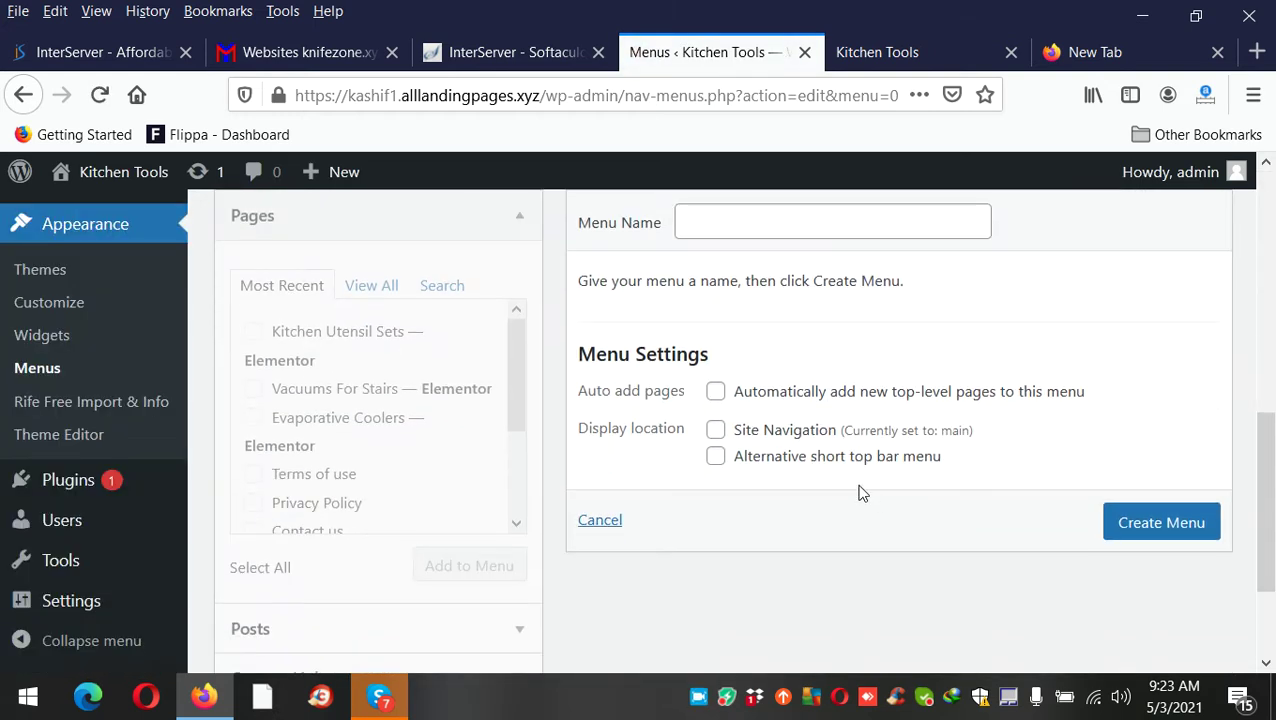
click(764, 227)
text(m)
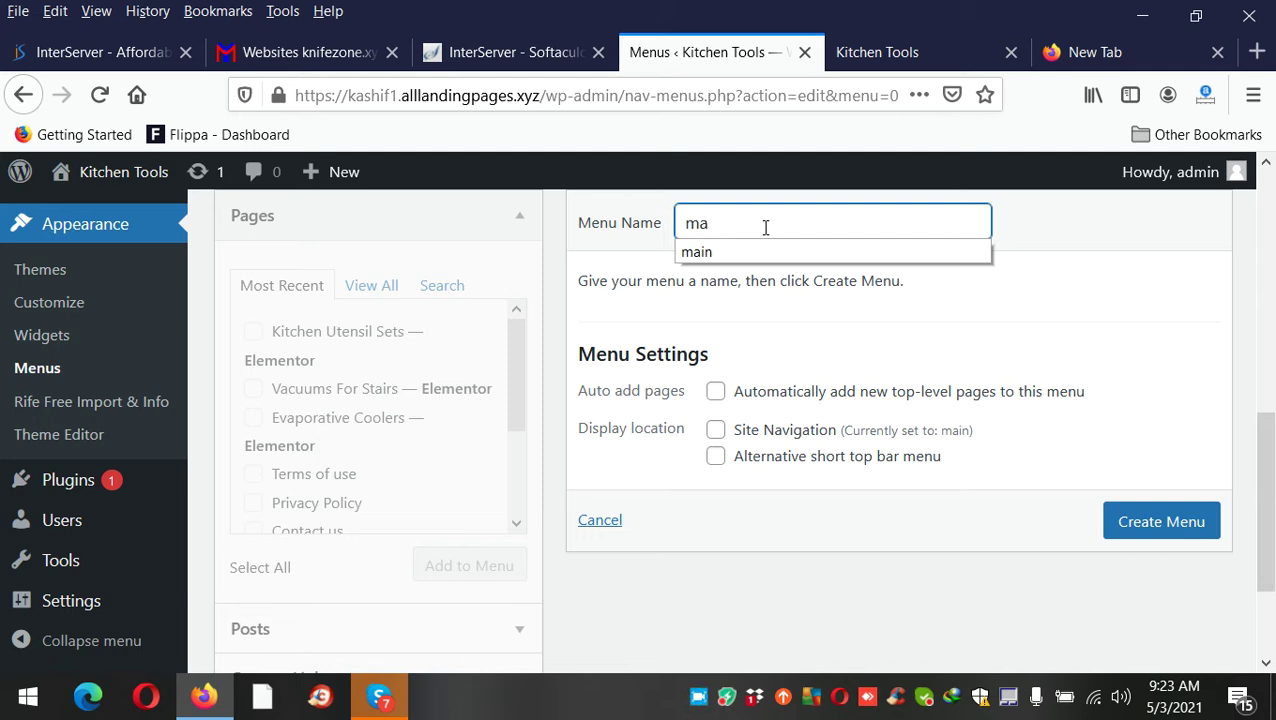
text(a)
key(BackSpace)
key(BackSpace)
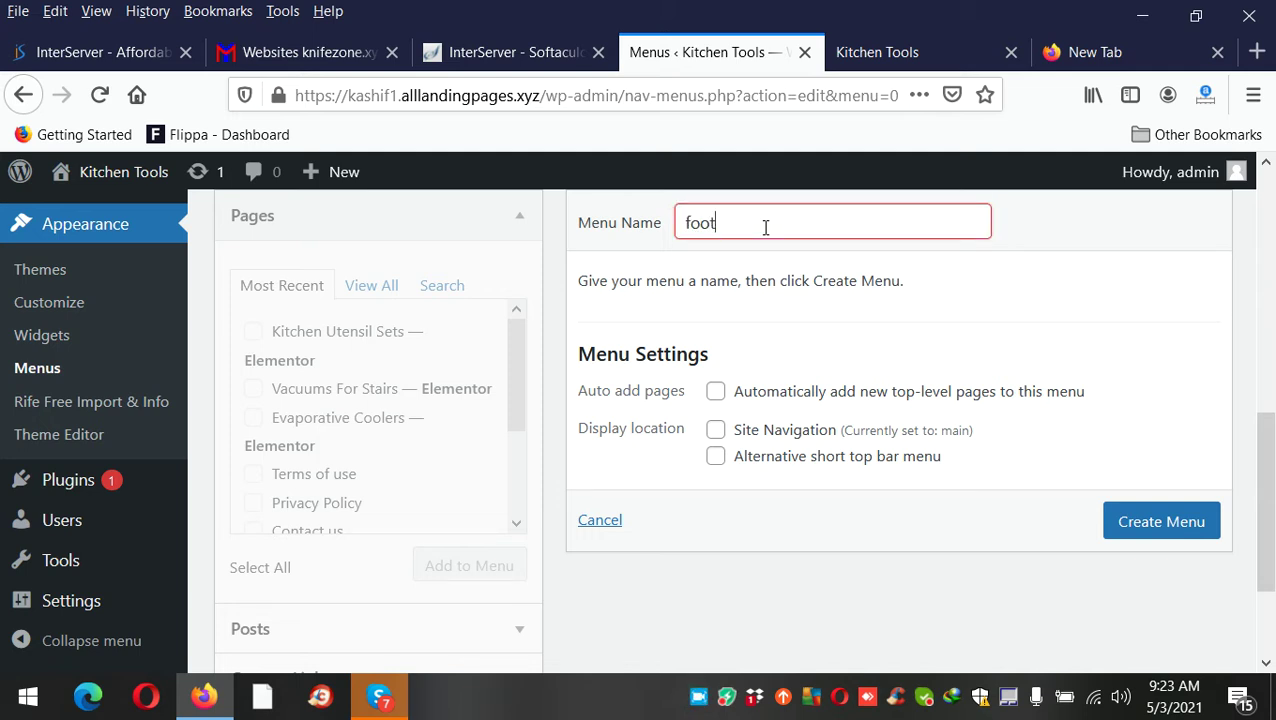
click(1163, 516)
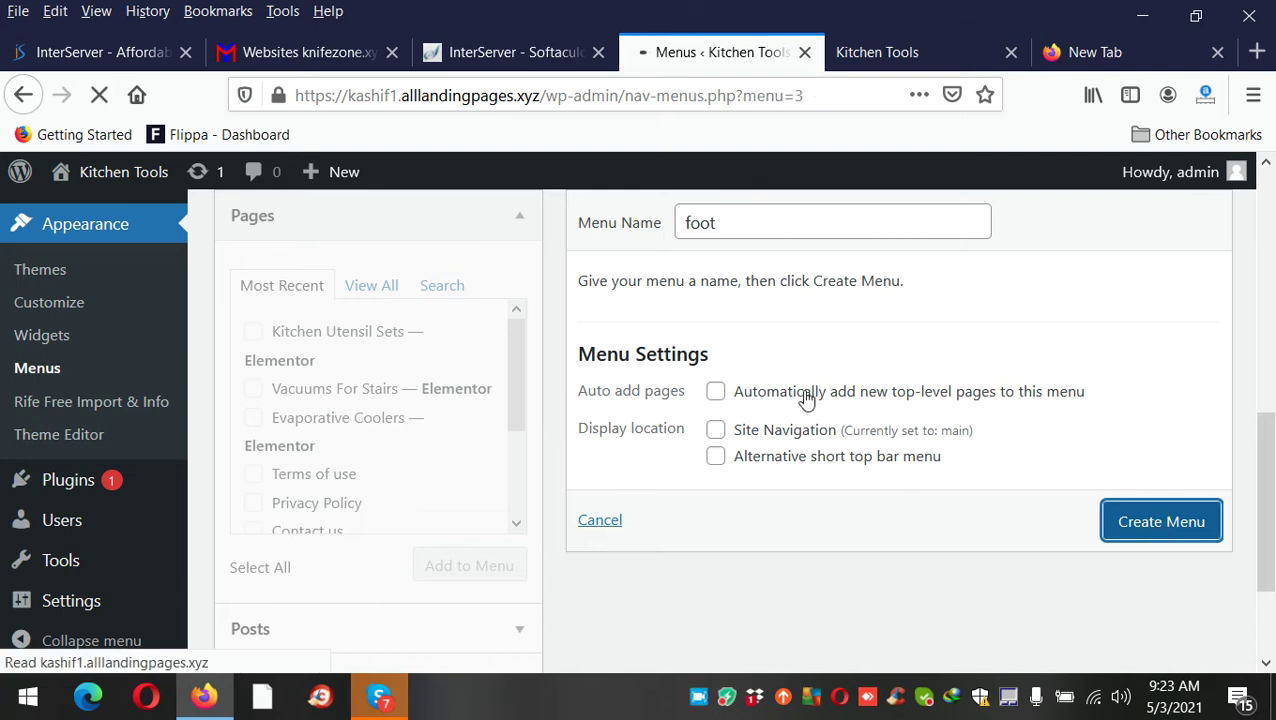
Step: Add the Advertise with us, Affiliate Disclosure, Contact us, Privacy Policy and Terms of use pages to the foot menu
scroll(760, 410, down, 8)
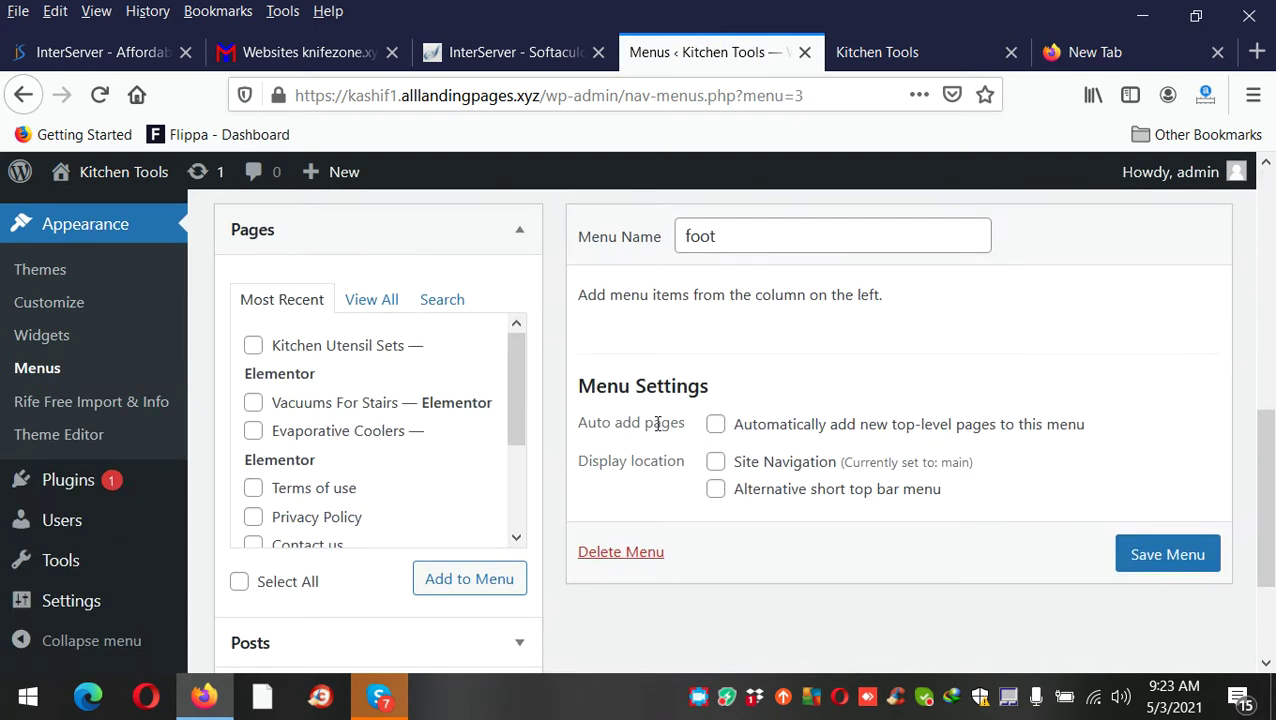
click(374, 302)
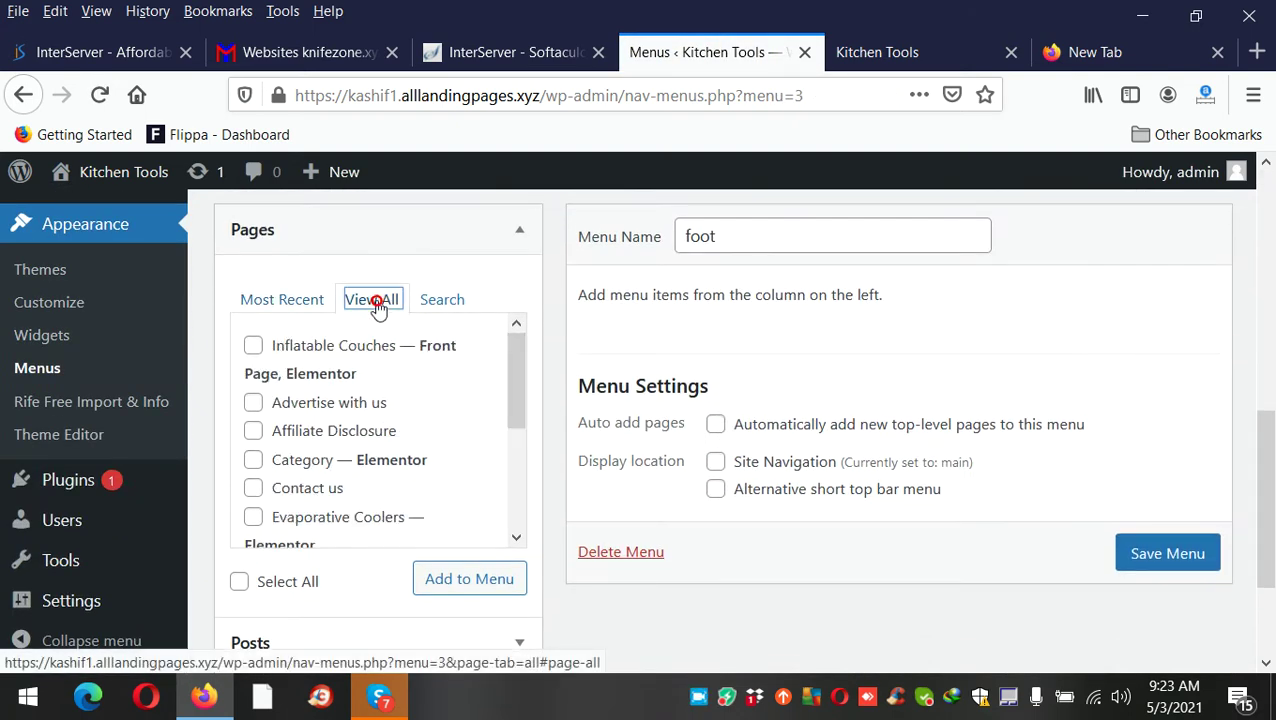
click(367, 404)
click(371, 435)
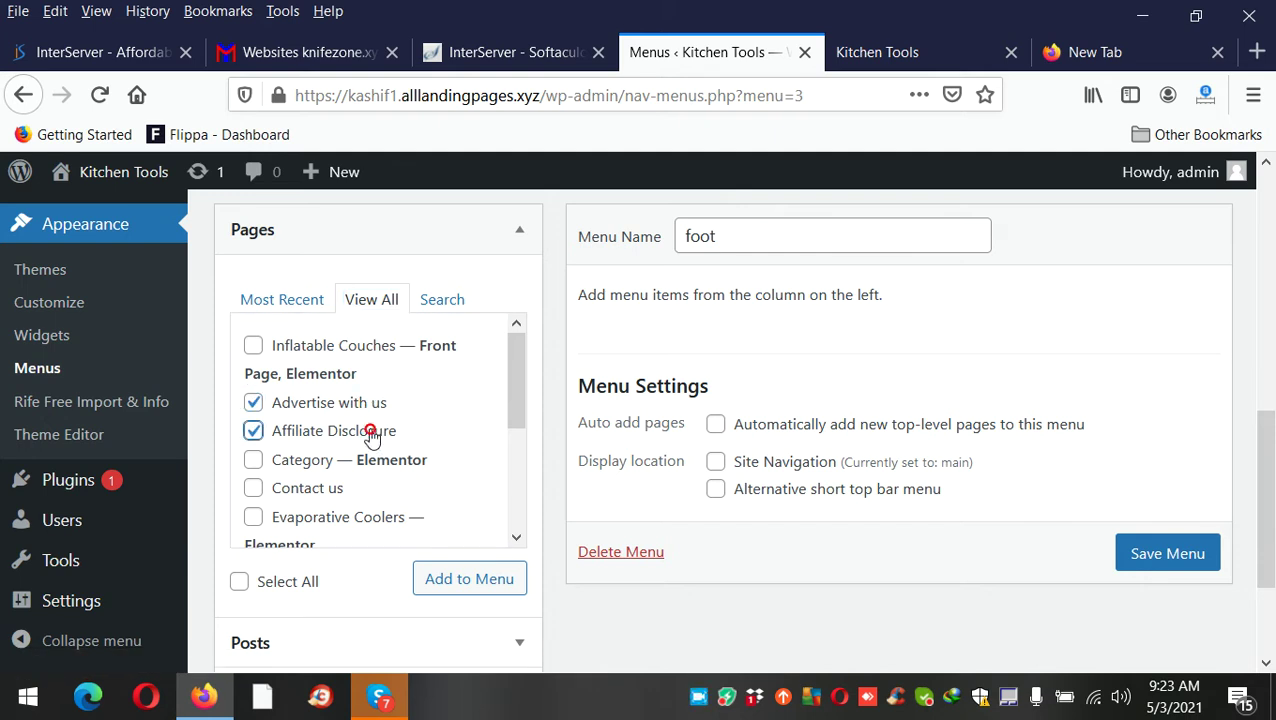
click(316, 490)
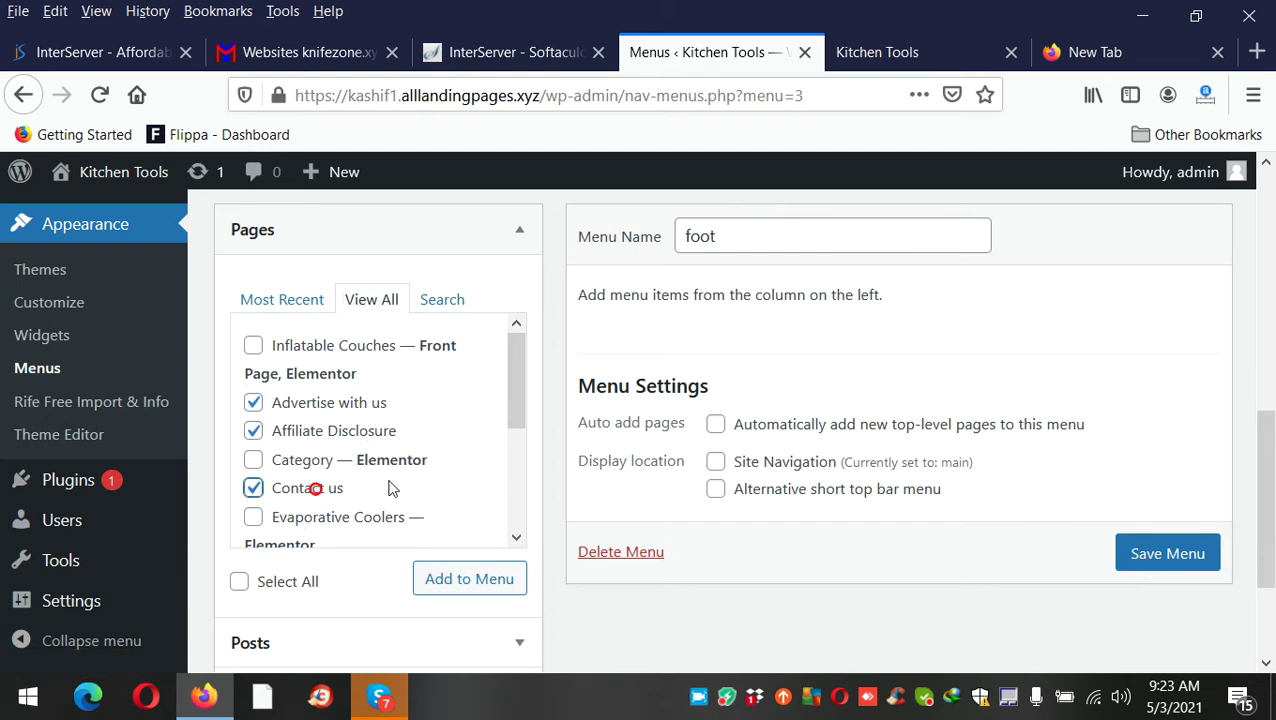
scroll(428, 469, down, 4)
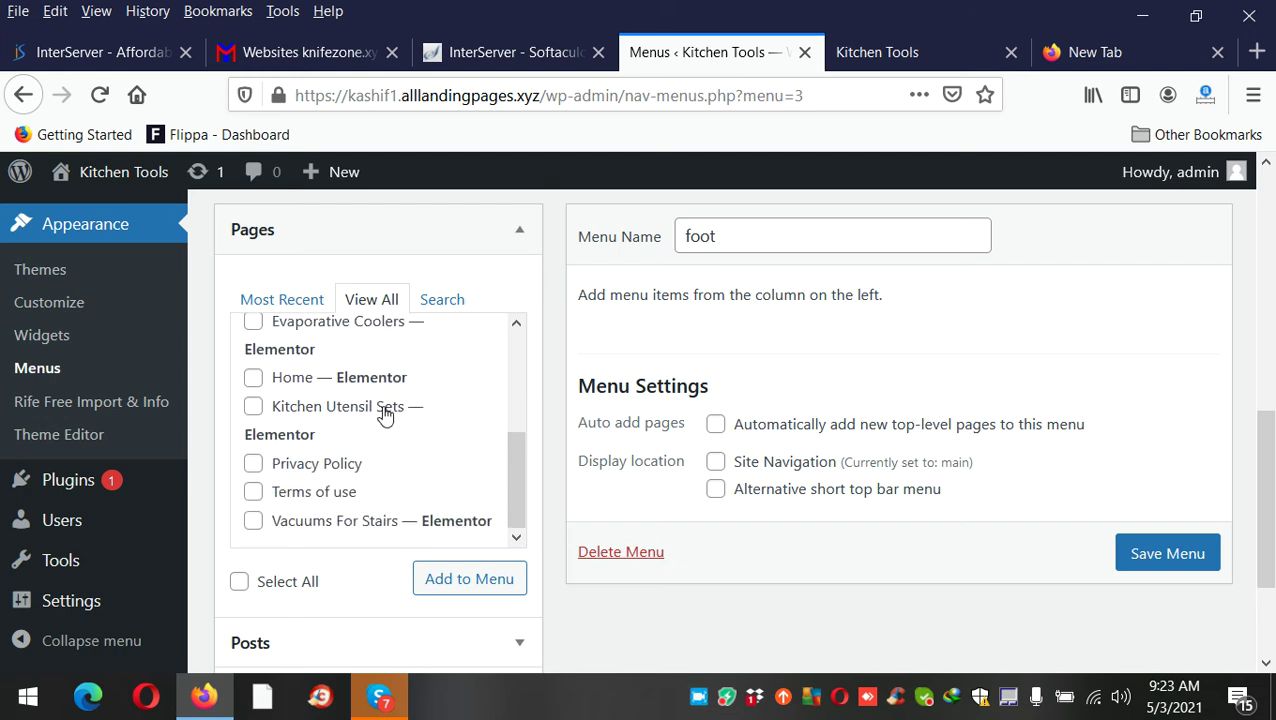
click(359, 466)
click(347, 491)
scroll(436, 471, up, 3)
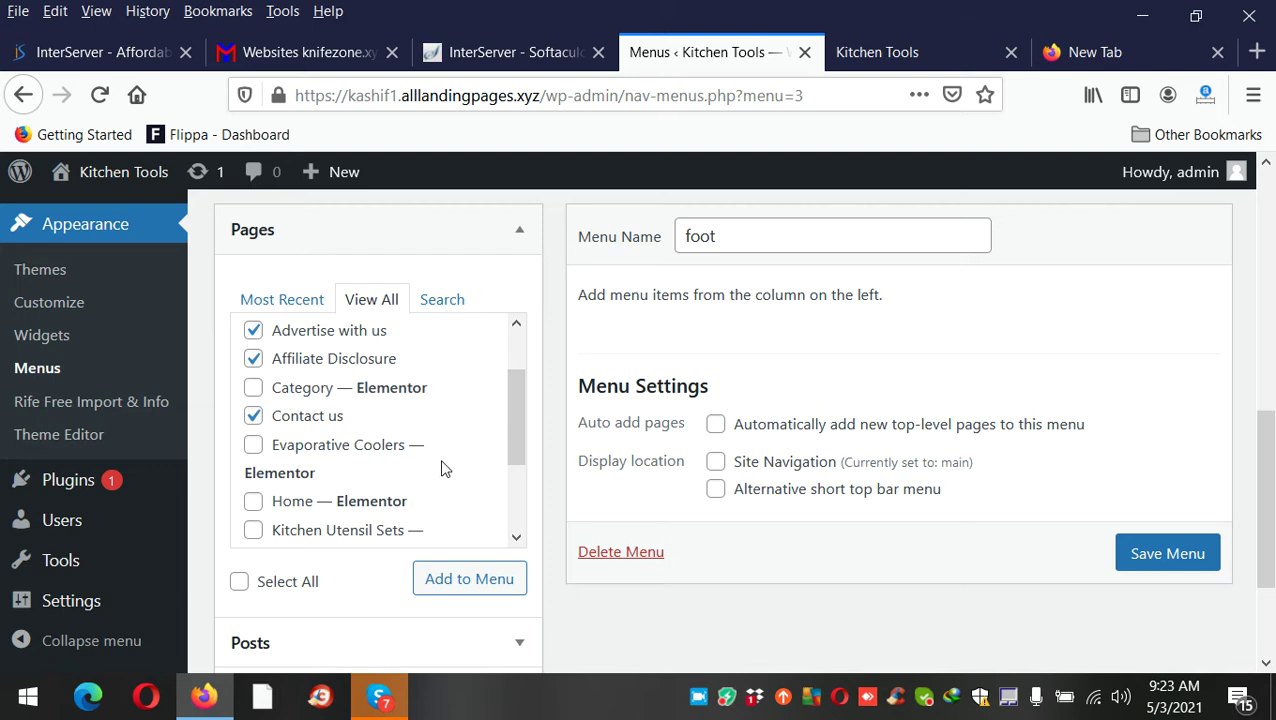
scroll(459, 458, down, 3)
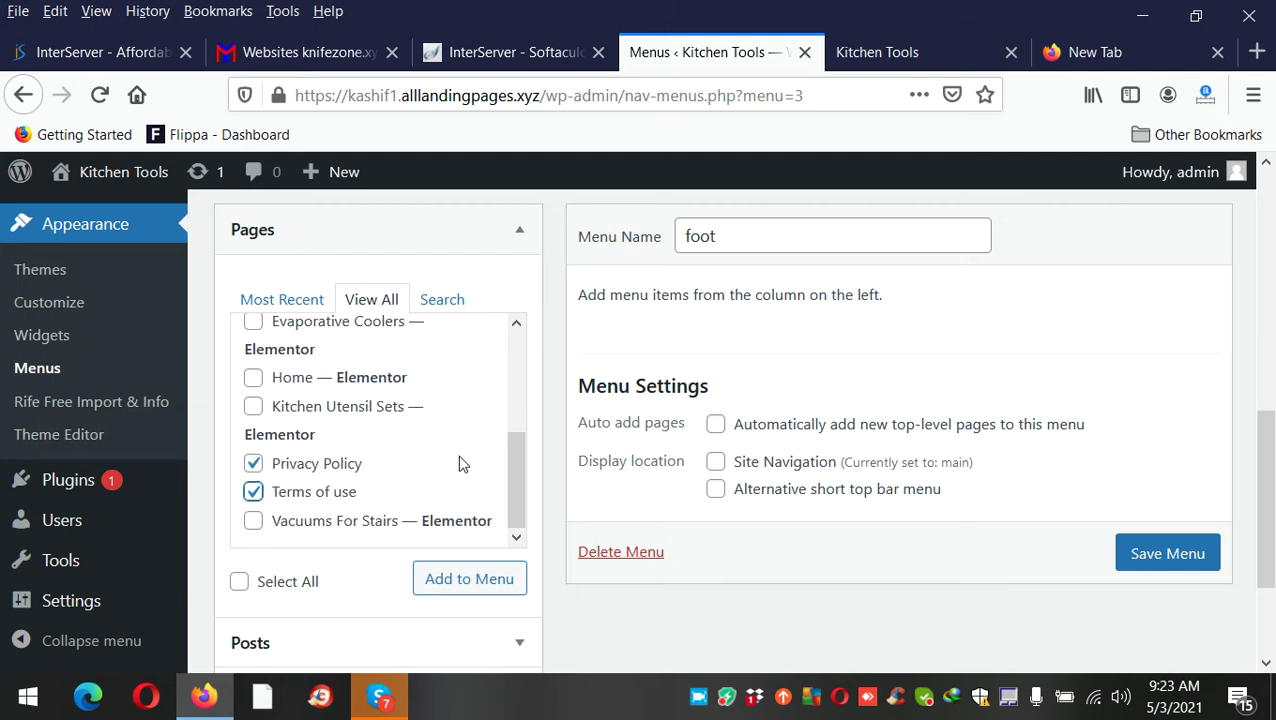
click(467, 583)
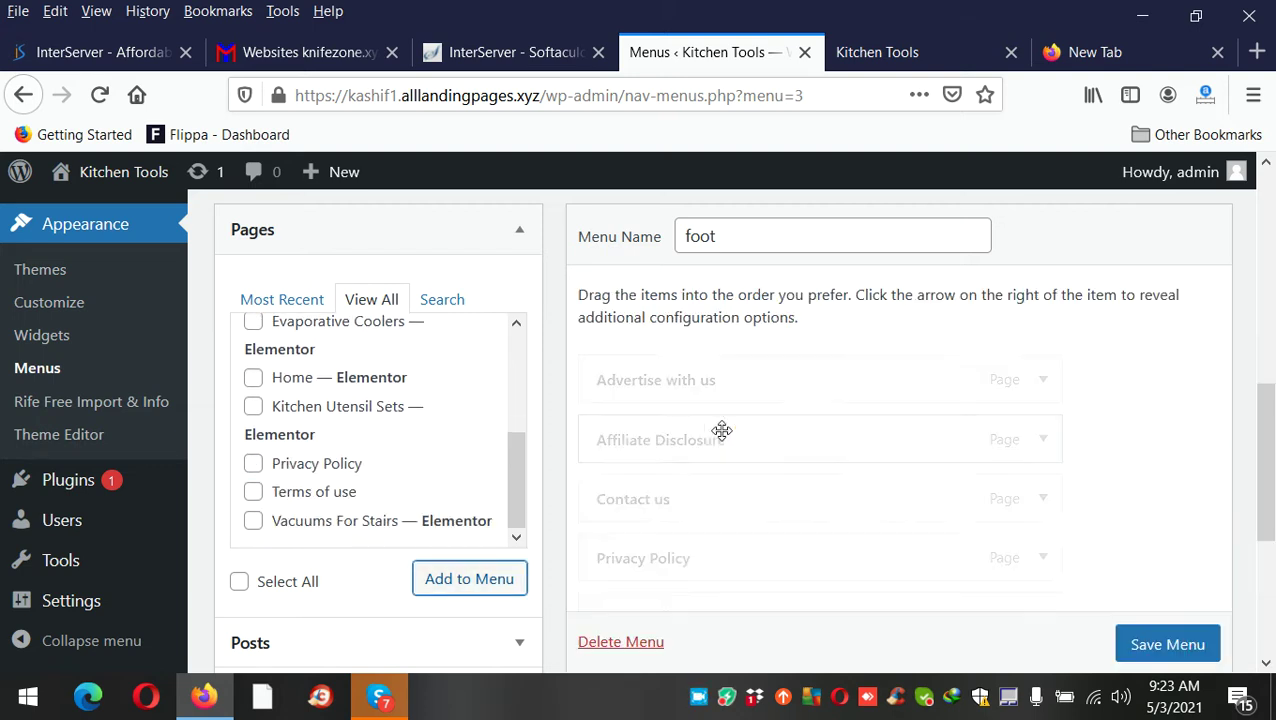
Step: Save the foot menu without assigning a display location and check its saved items
scroll(1132, 452, down, 3)
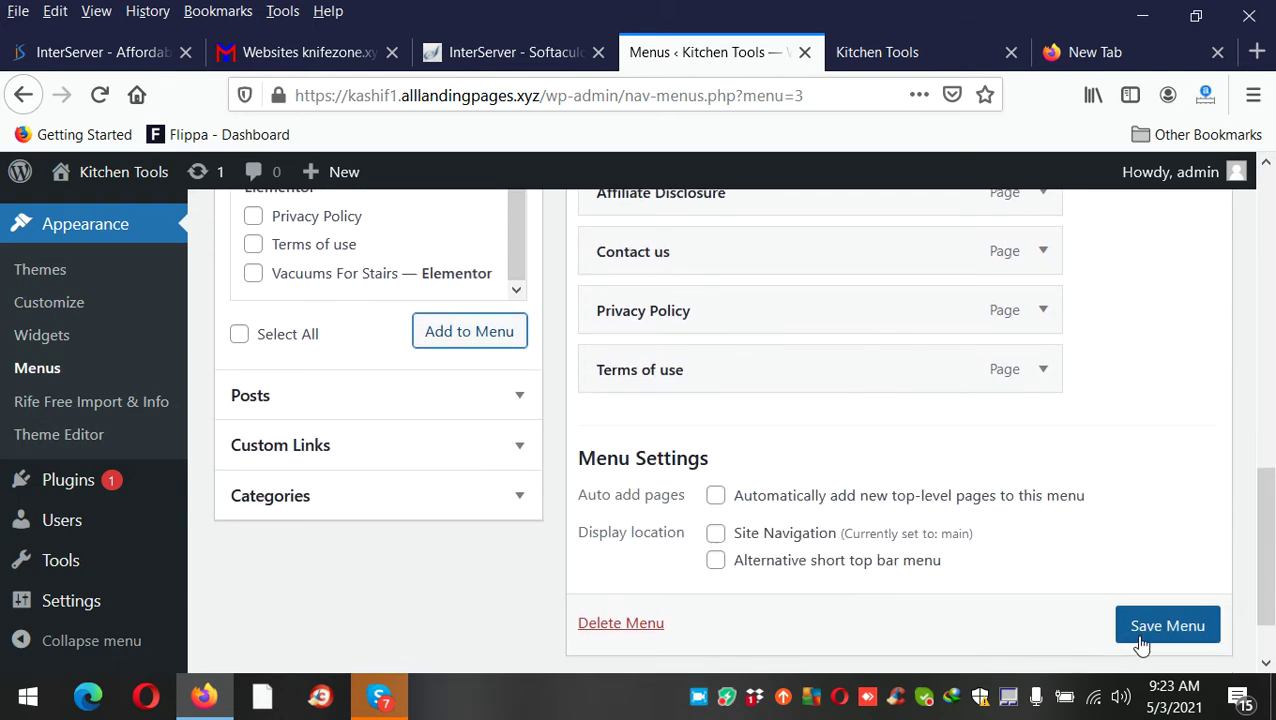
scroll(1148, 623, down, 1)
click(1146, 576)
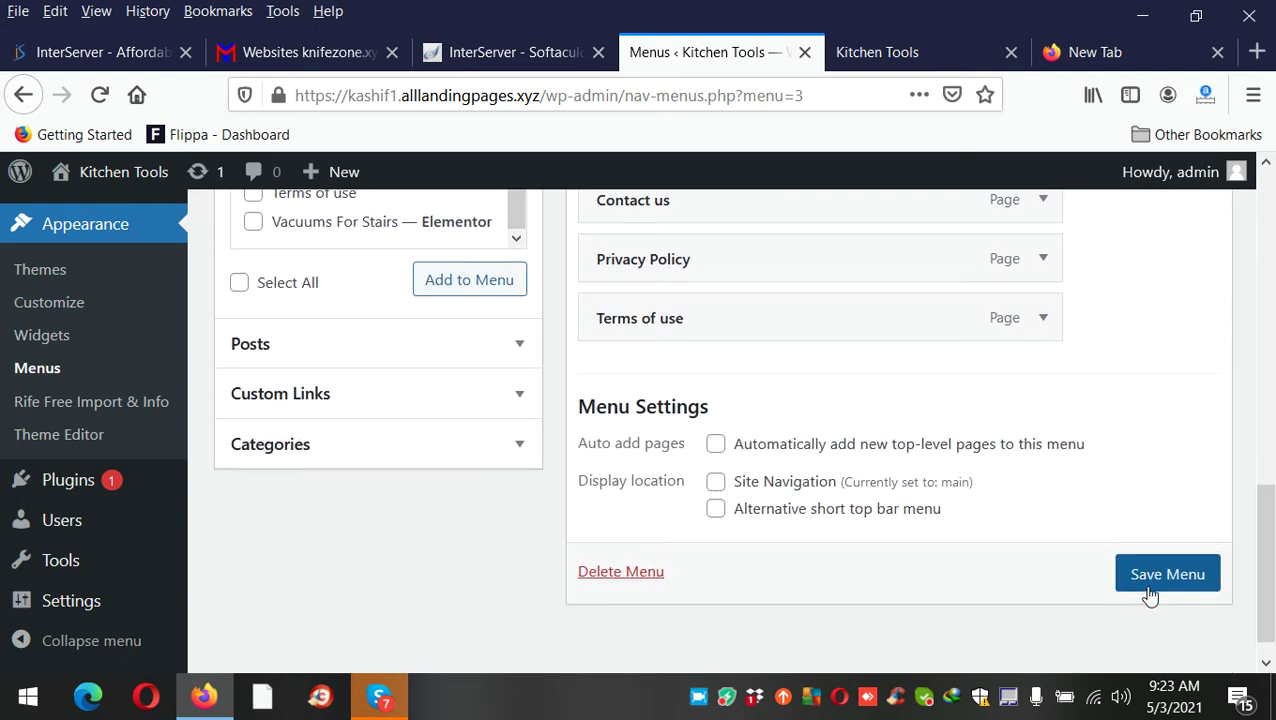
scroll(790, 540, down, 7)
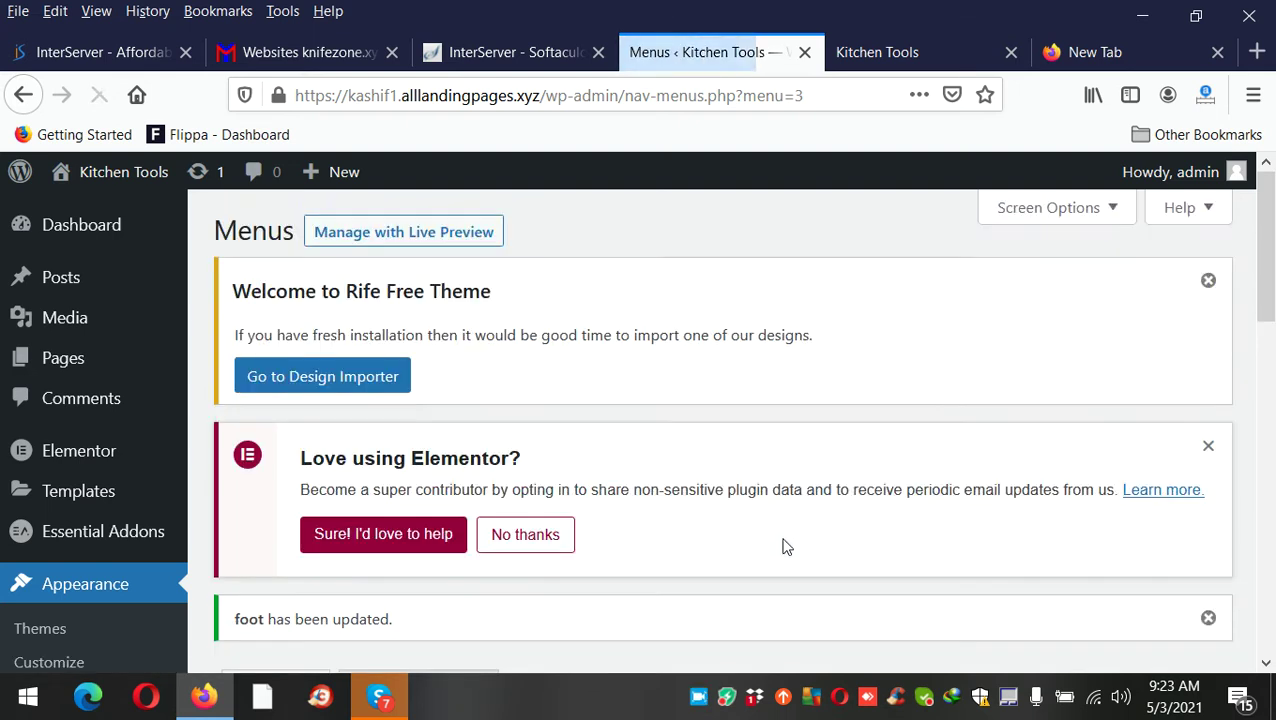
scroll(806, 535, down, 3)
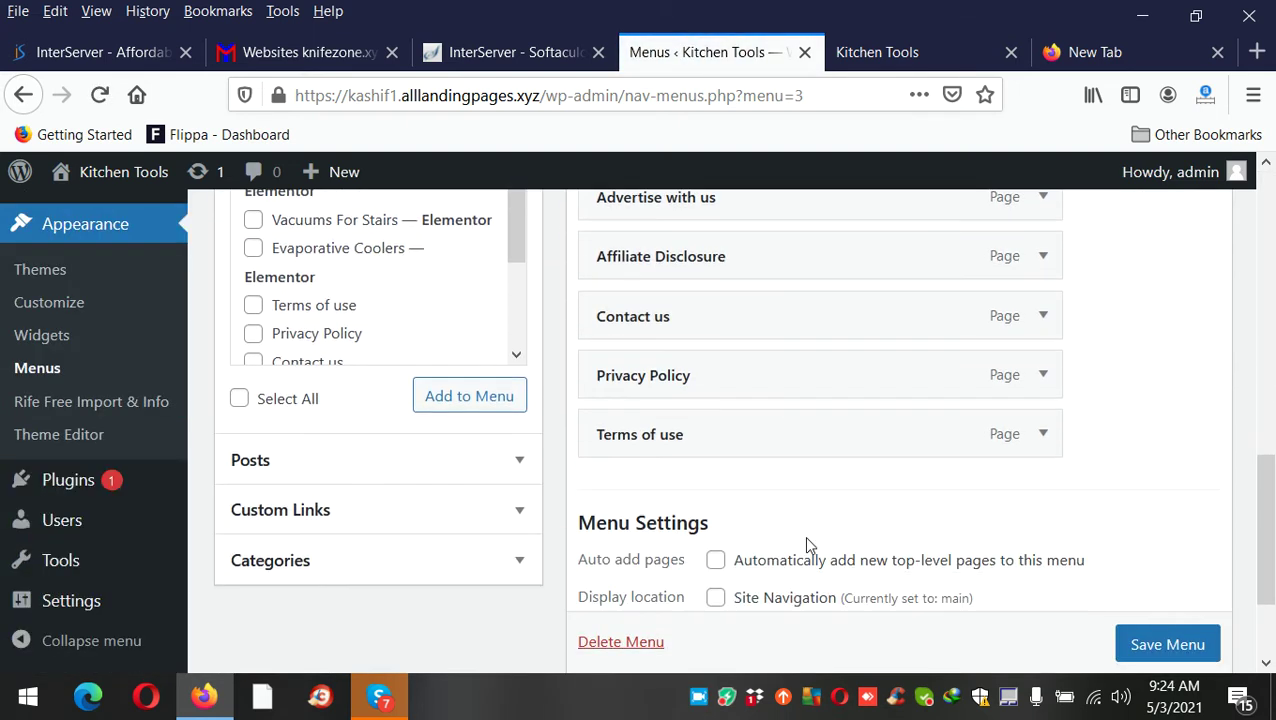
scroll(487, 550, up, 6)
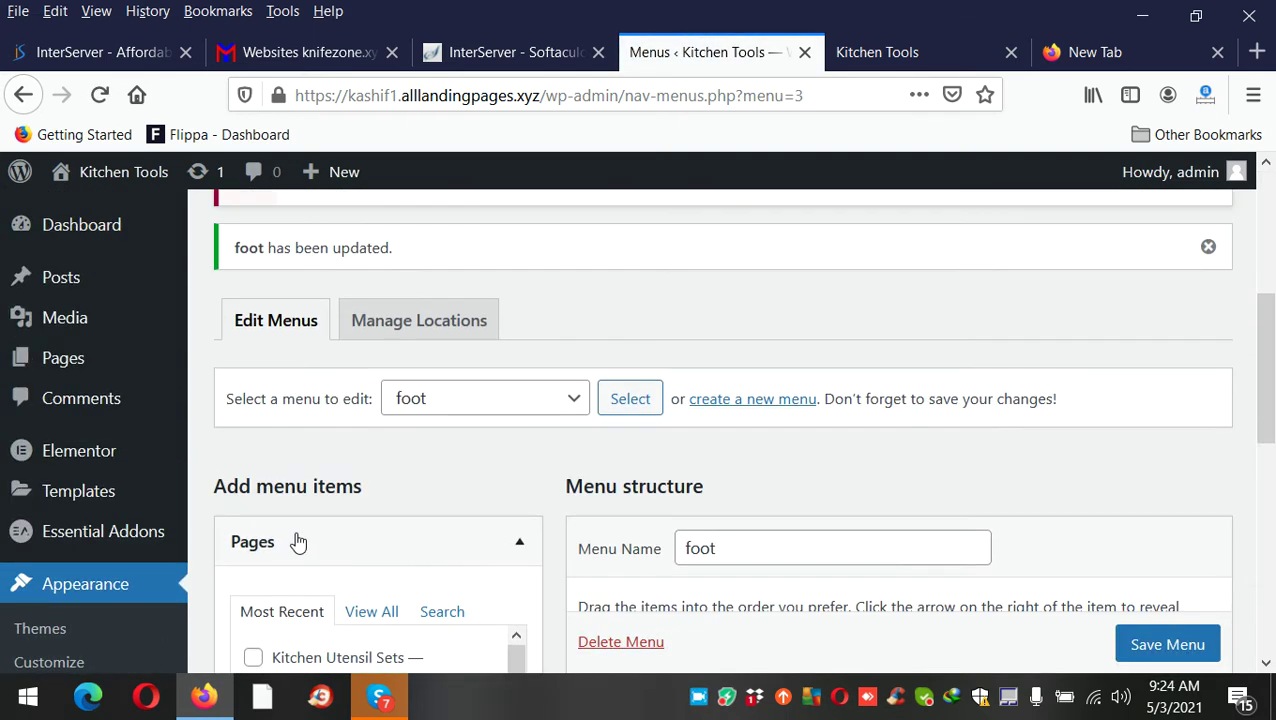
scroll(105, 356, down, 4)
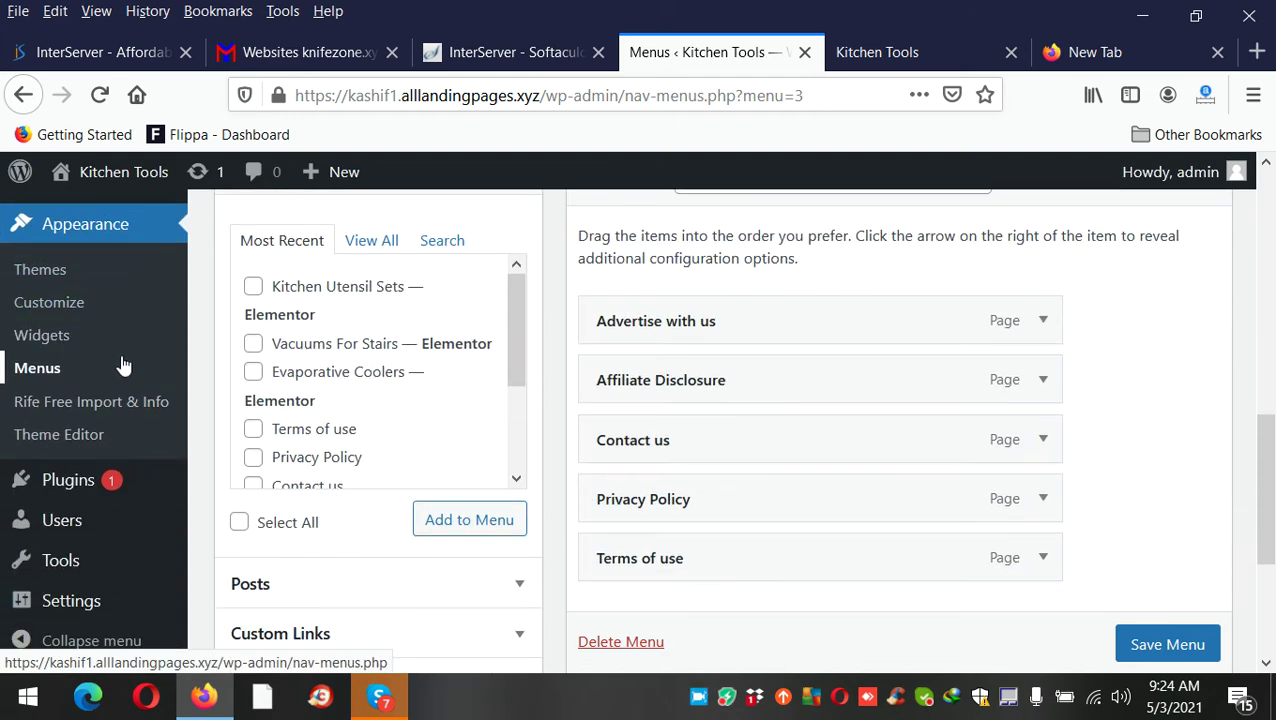
Step: Search the new plugins for contact form 7 and install the Contact Form 7 plugin
mouse_move(115, 482)
click(247, 515)
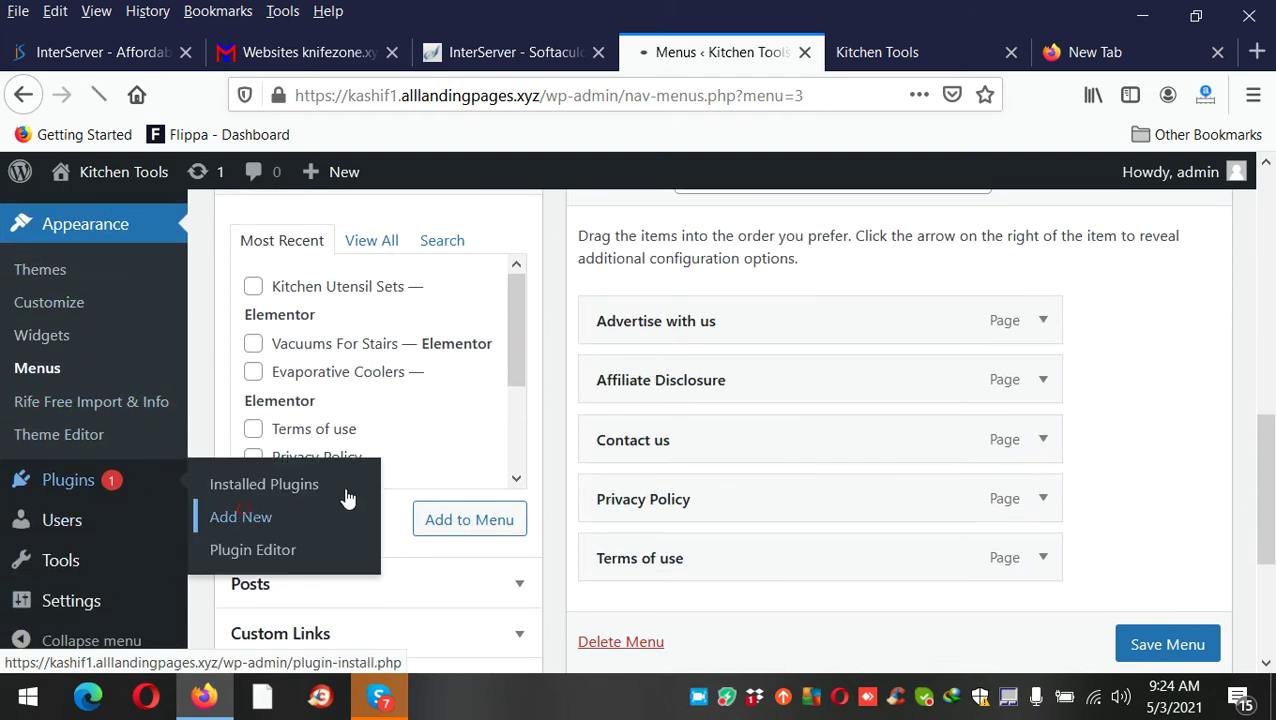
scroll(995, 530, down, 2)
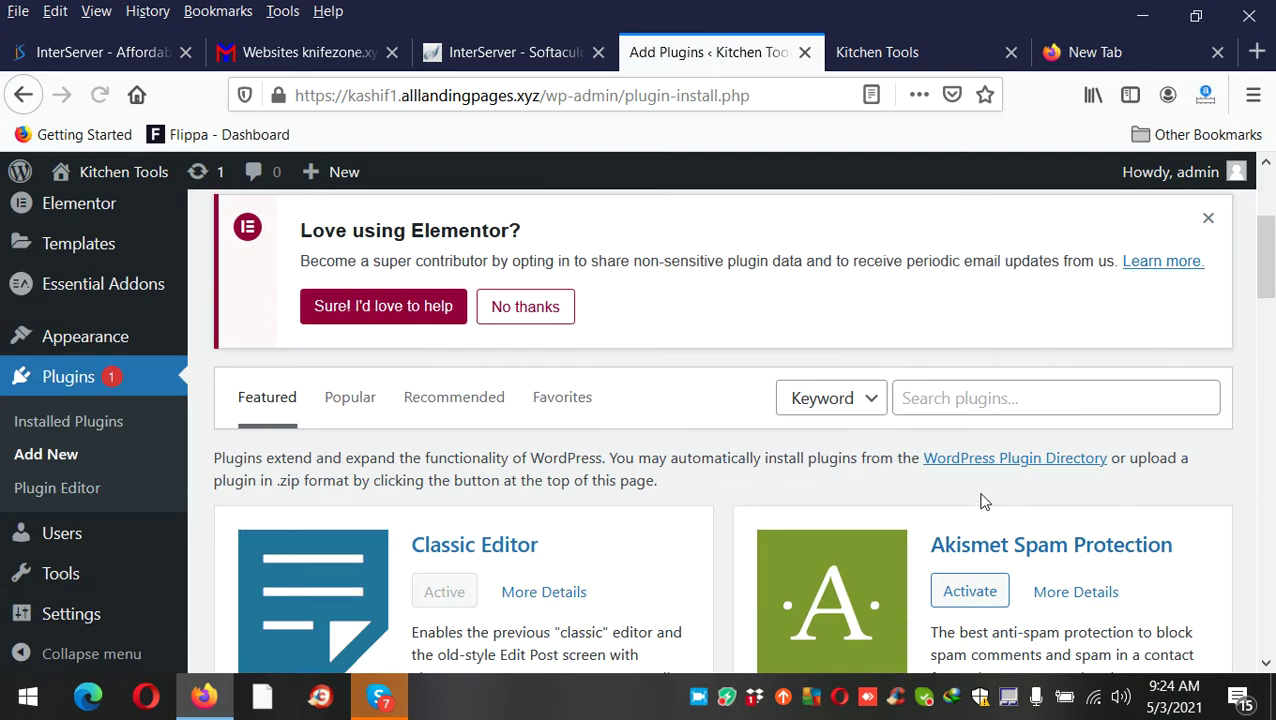
click(968, 397)
text(contact form 7)
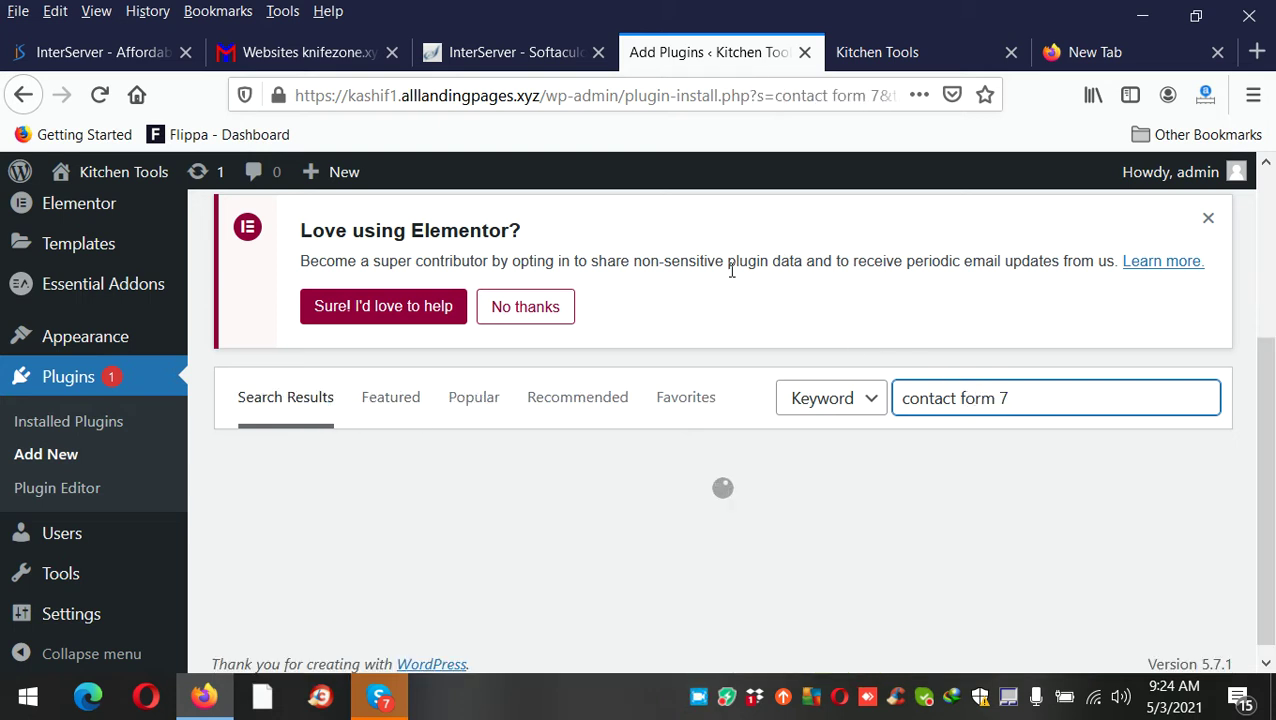
click(488, 580)
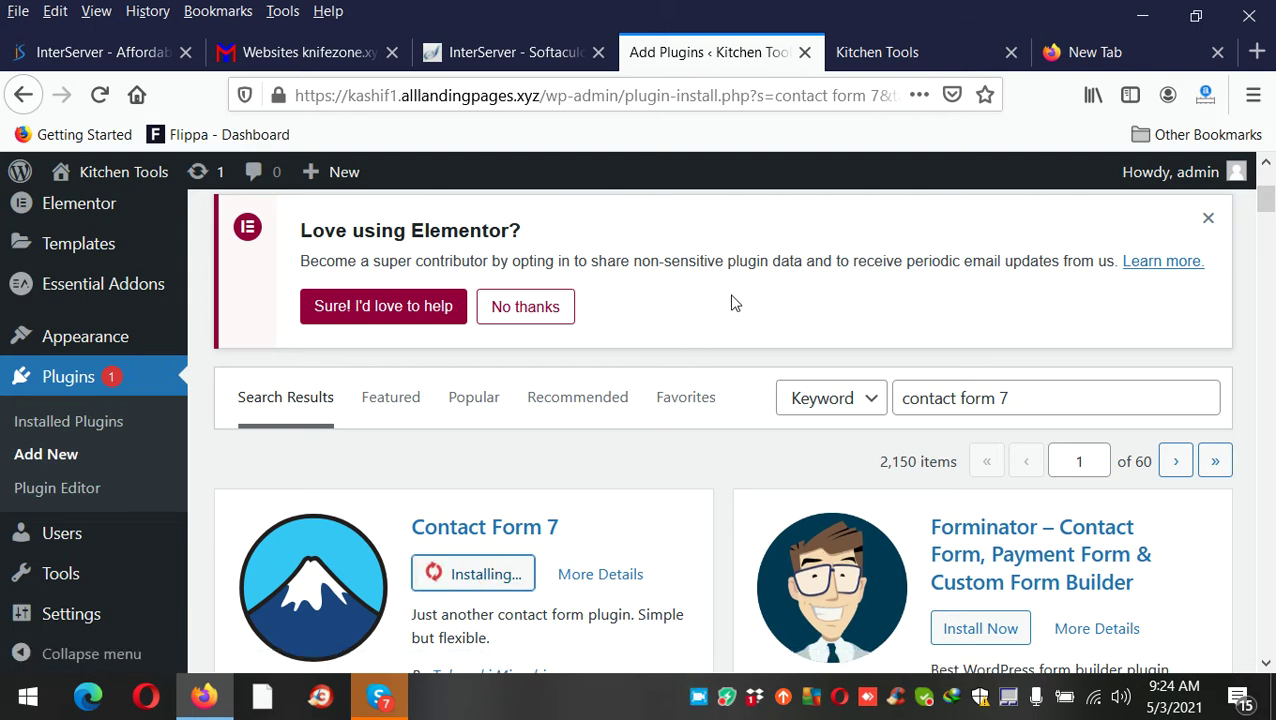
Step: Activate the Contact Form 7 plugin and look through the installed plugins list
scroll(826, 308, down, 5)
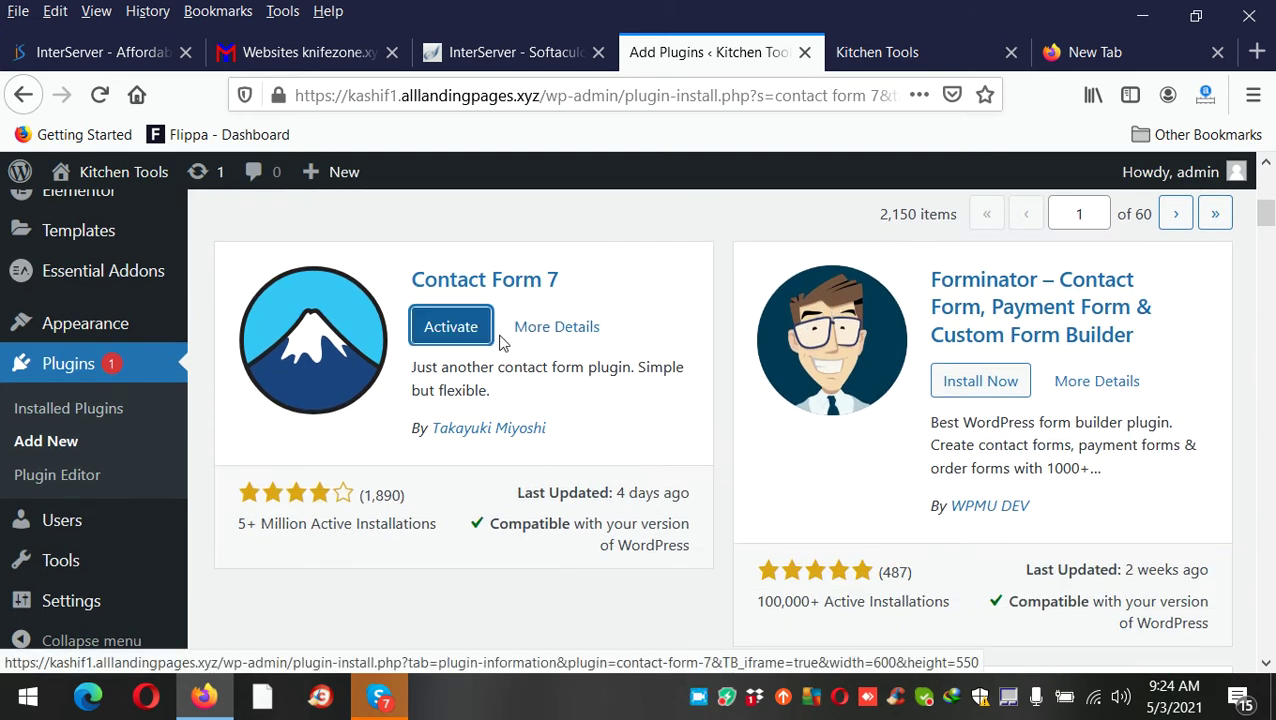
click(467, 340)
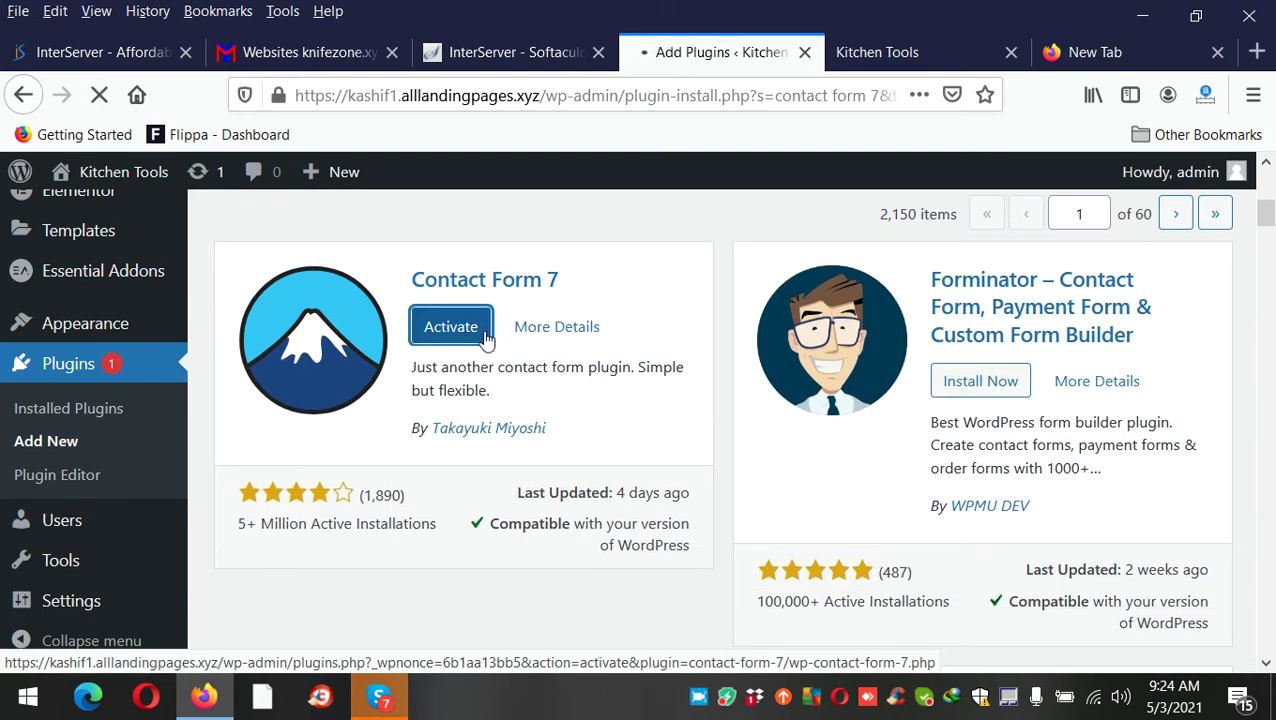
scroll(860, 376, down, 6)
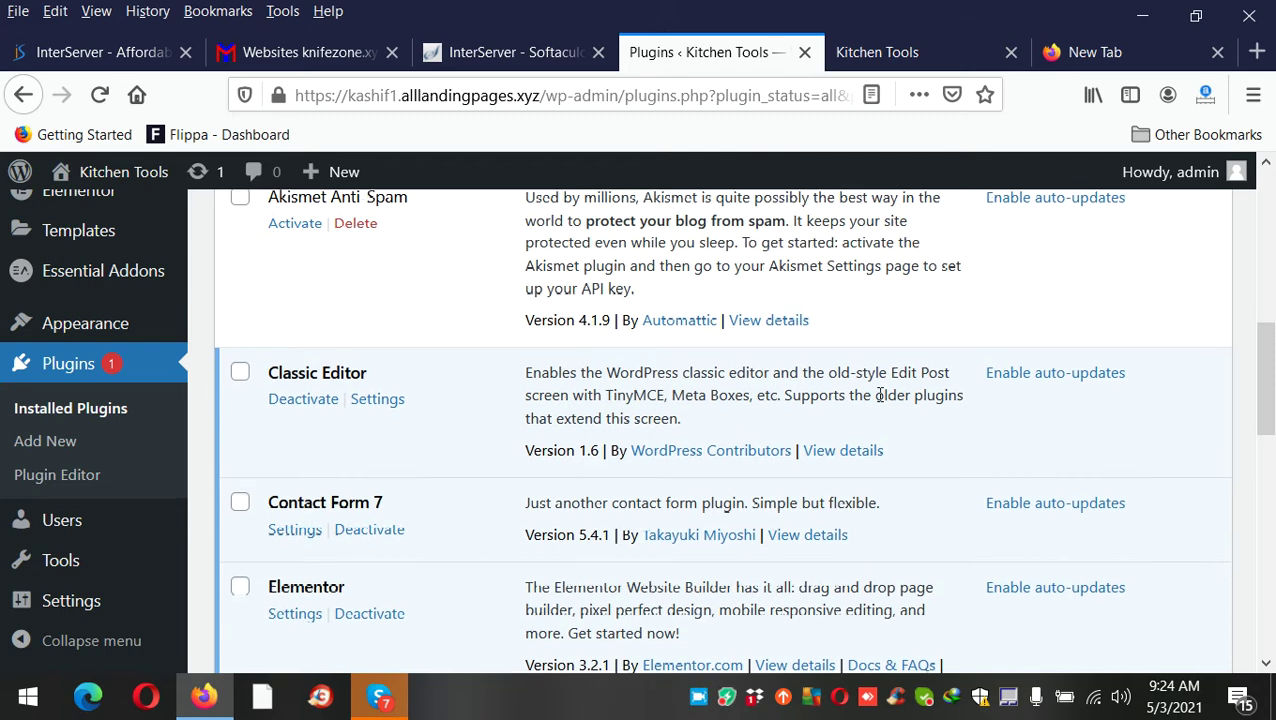
scroll(880, 400, down, 10)
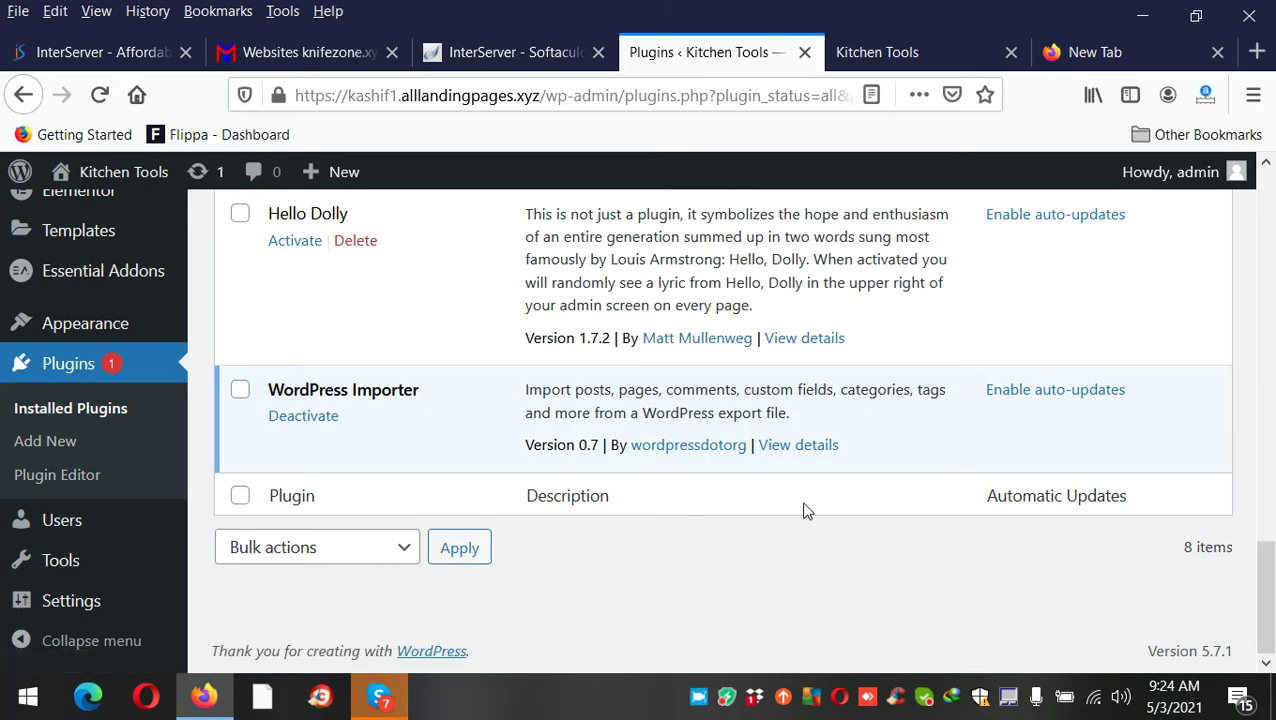
scroll(780, 420, up, 10)
Step: Open the Kitchen Tools site's widget settings and expand the Footer widget area(Header horizontal)
mouse_move(122, 538)
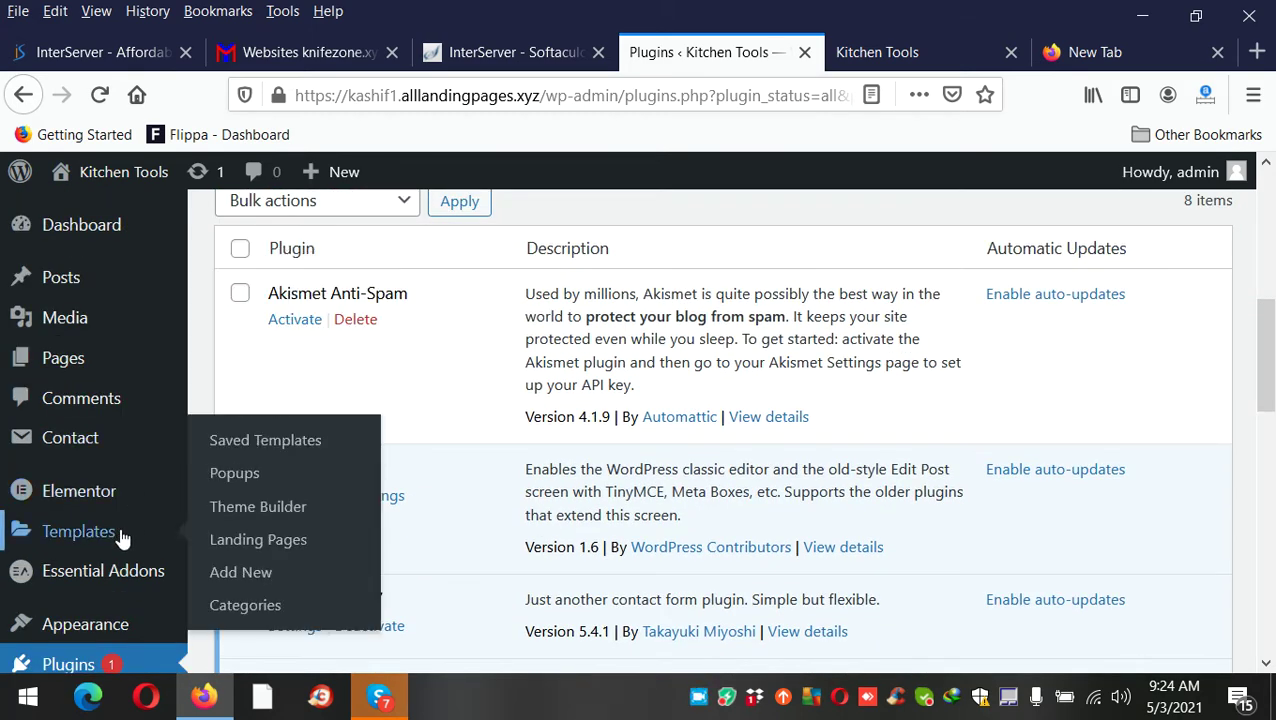
scroll(122, 538, down, 2)
mouse_move(115, 500)
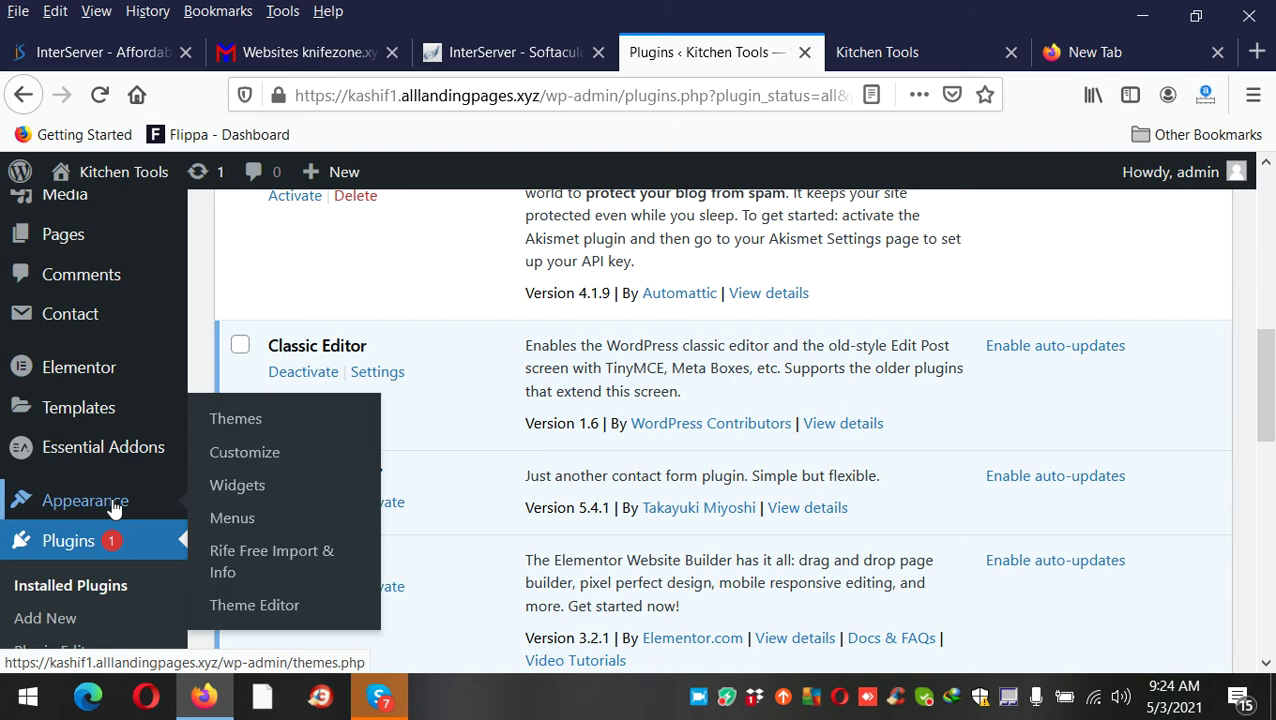
click(237, 486)
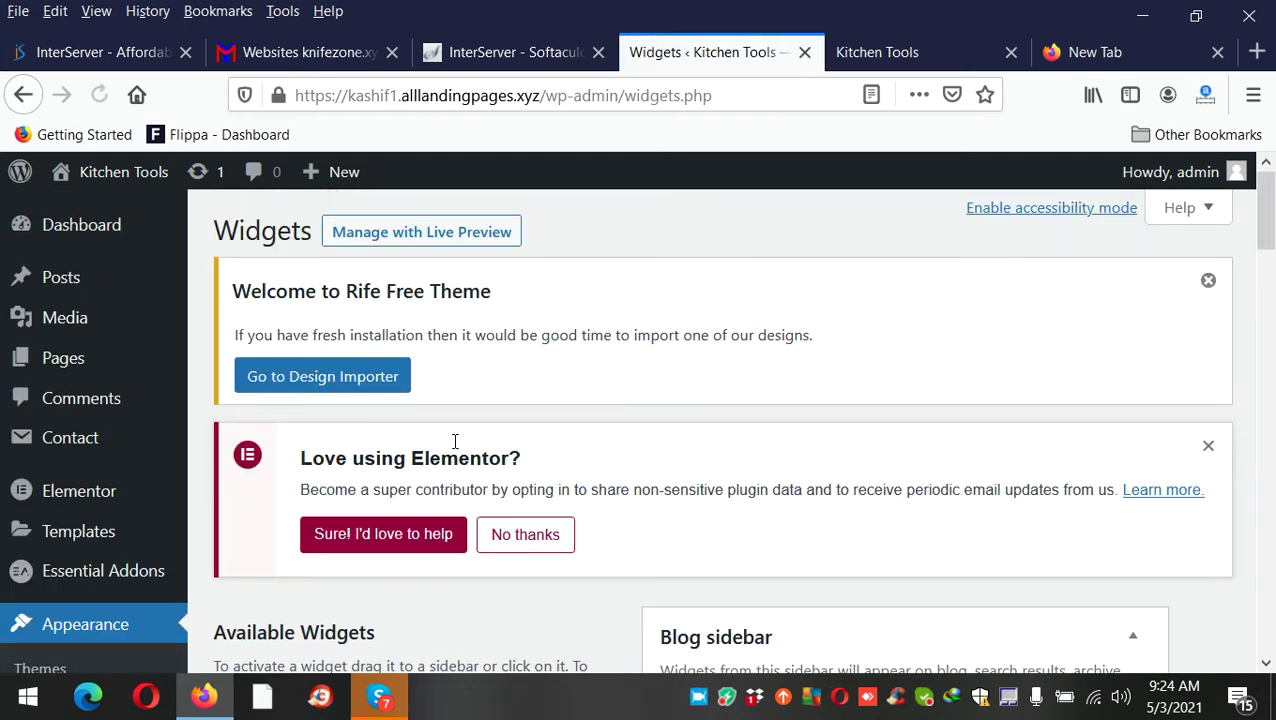
scroll(454, 441, down, 5)
scroll(946, 488, down, 3)
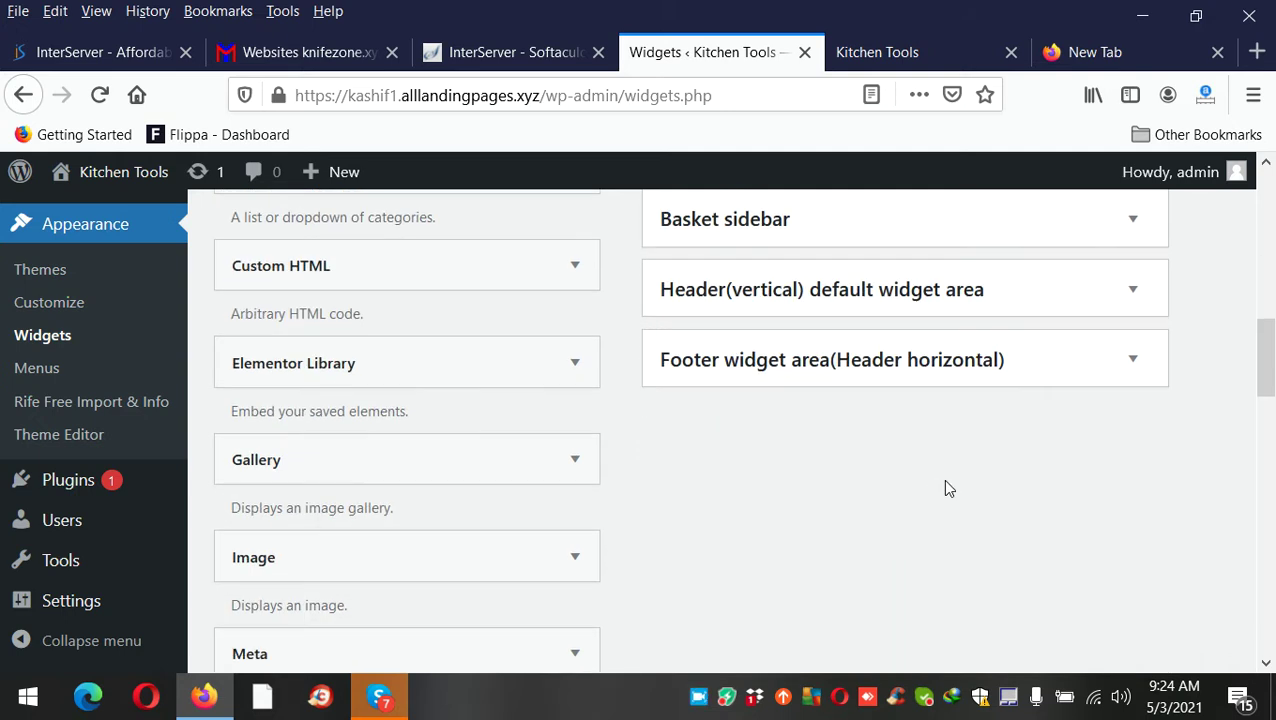
click(1135, 360)
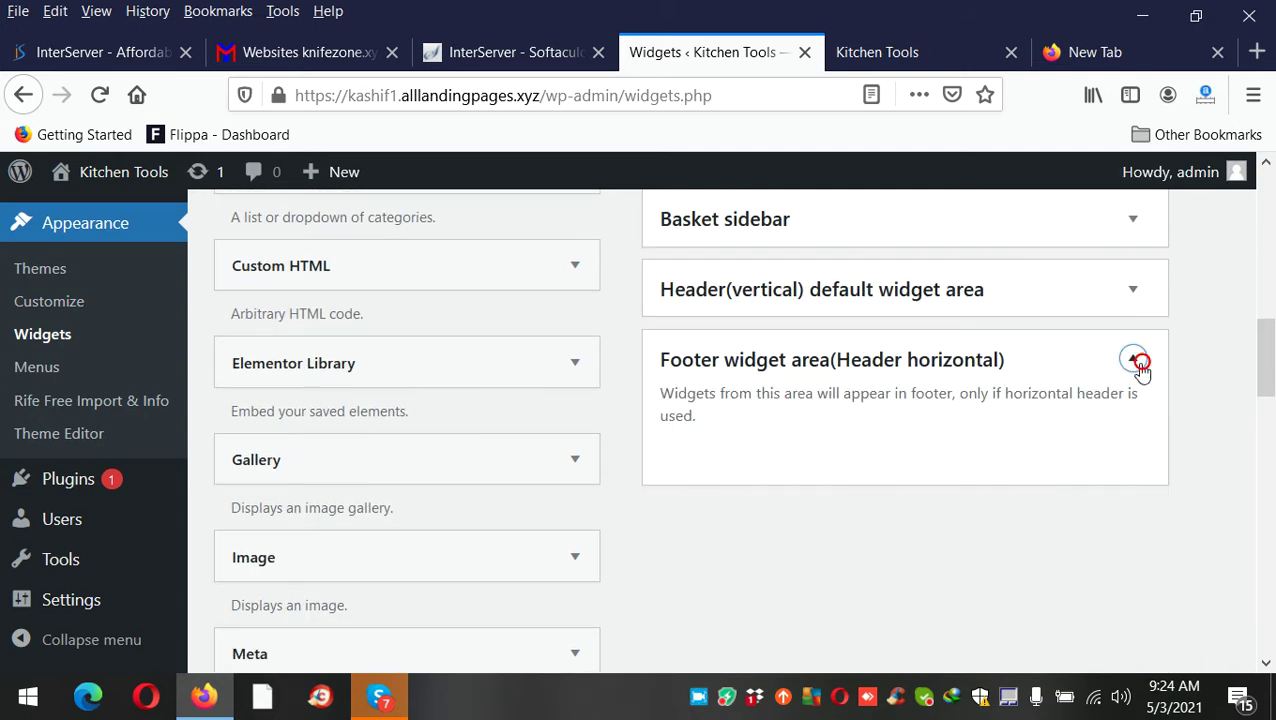
Step: Add a Navigation Menu widget to the Footer widget area(Header horizontal)
scroll(490, 504, down, 5)
scroll(493, 502, down, 4)
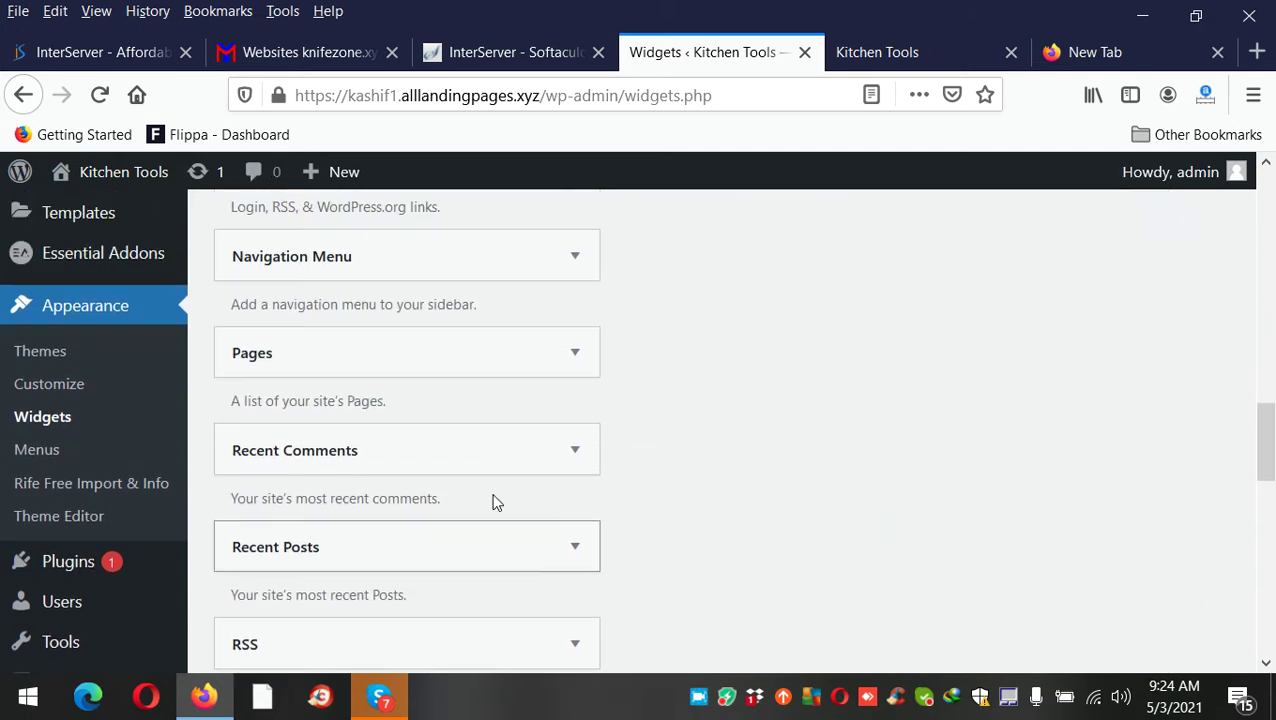
scroll(493, 502, down, 4)
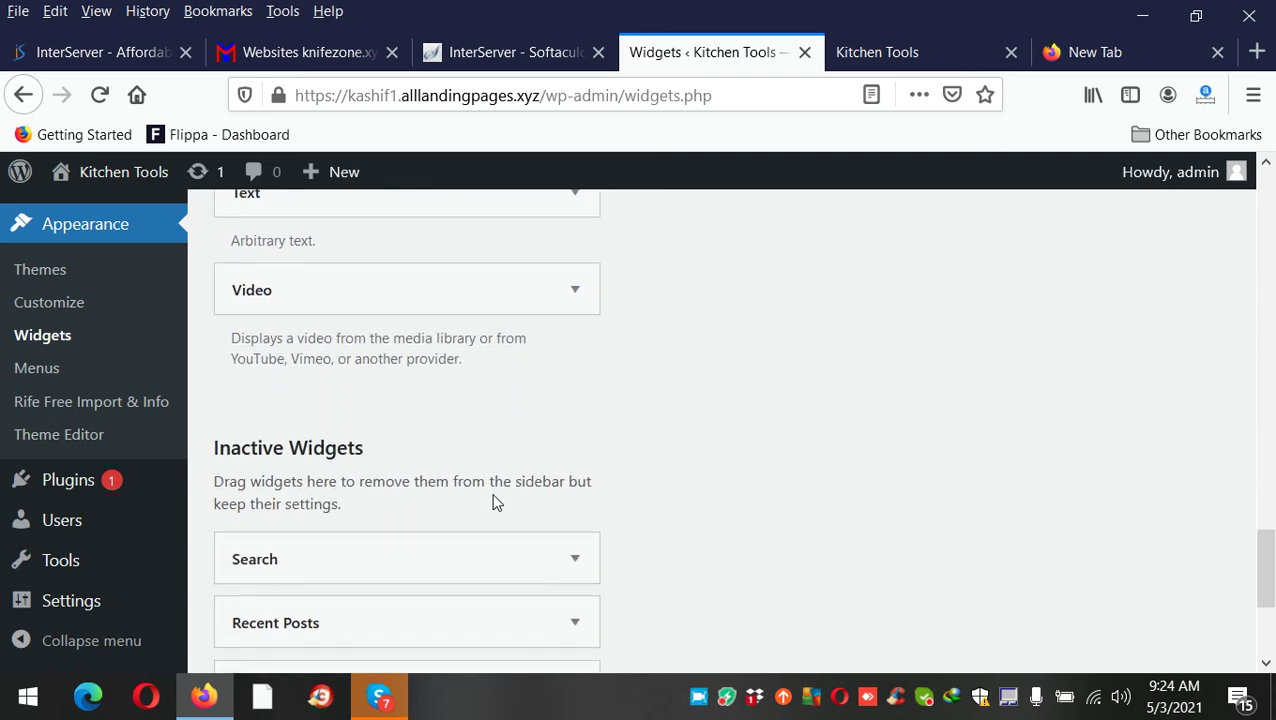
scroll(495, 504, up, 6)
scroll(495, 504, up, 4)
click(490, 500)
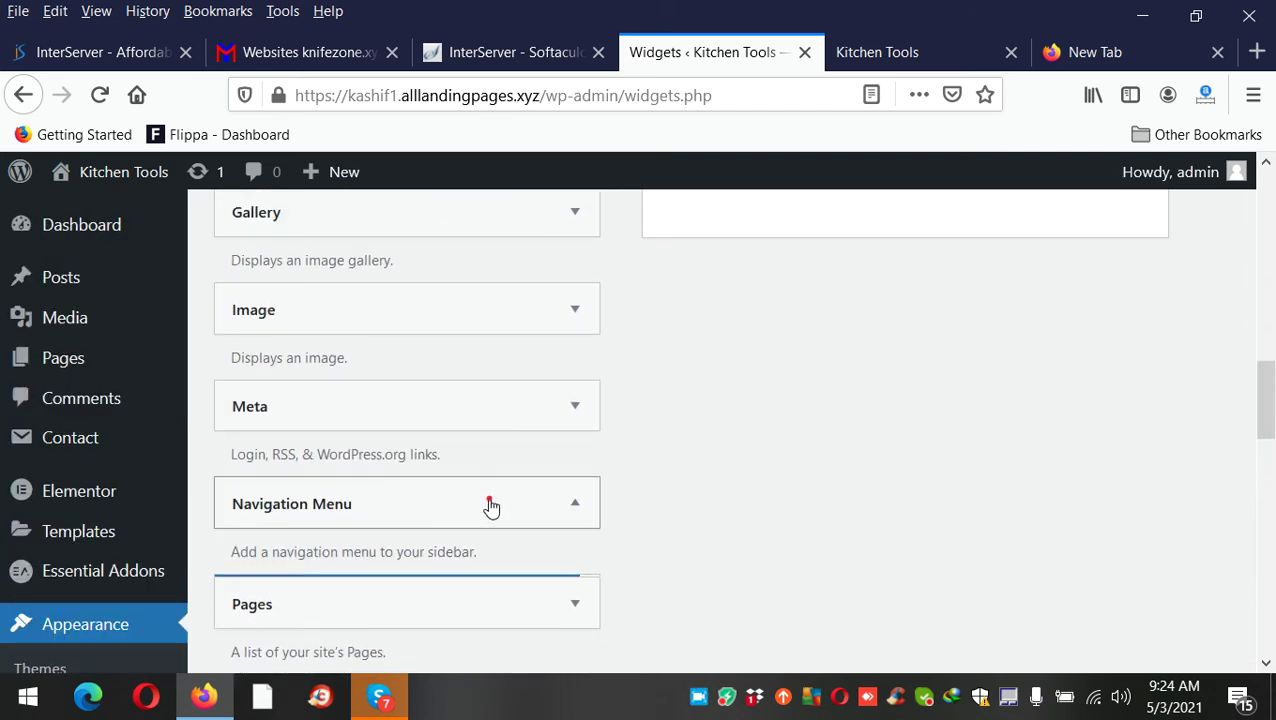
scroll(714, 466, down, 3)
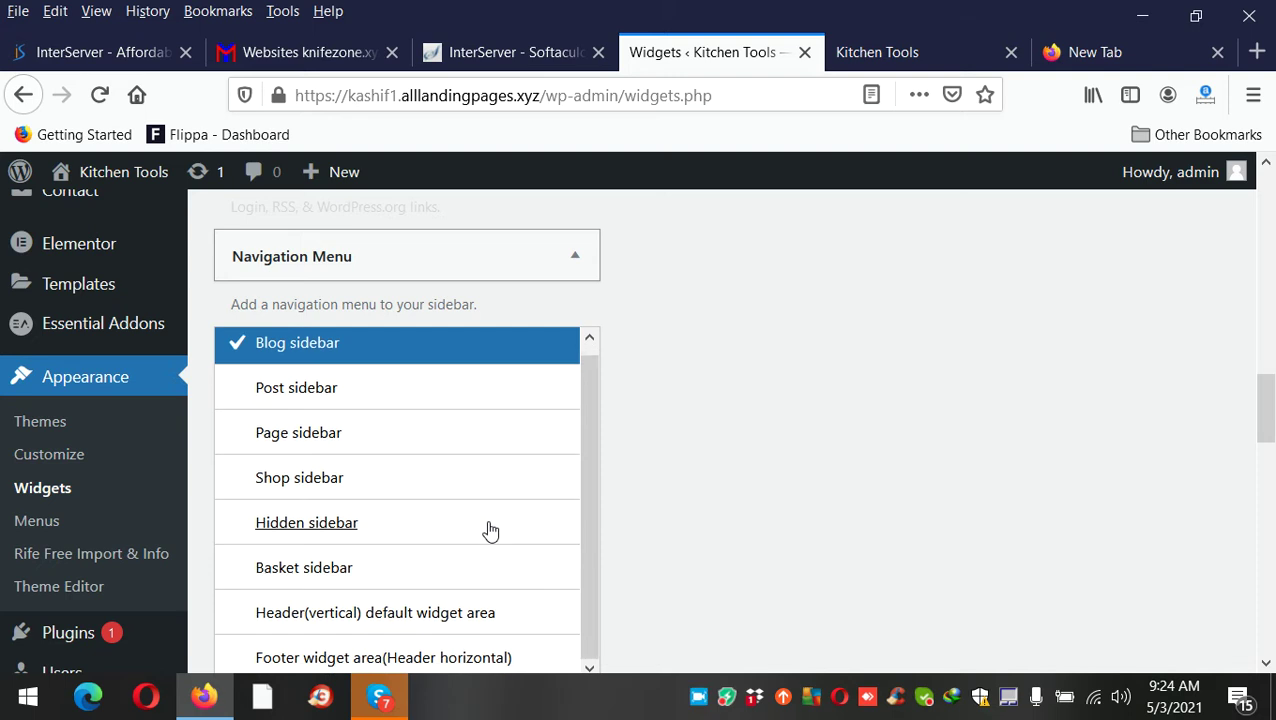
click(447, 655)
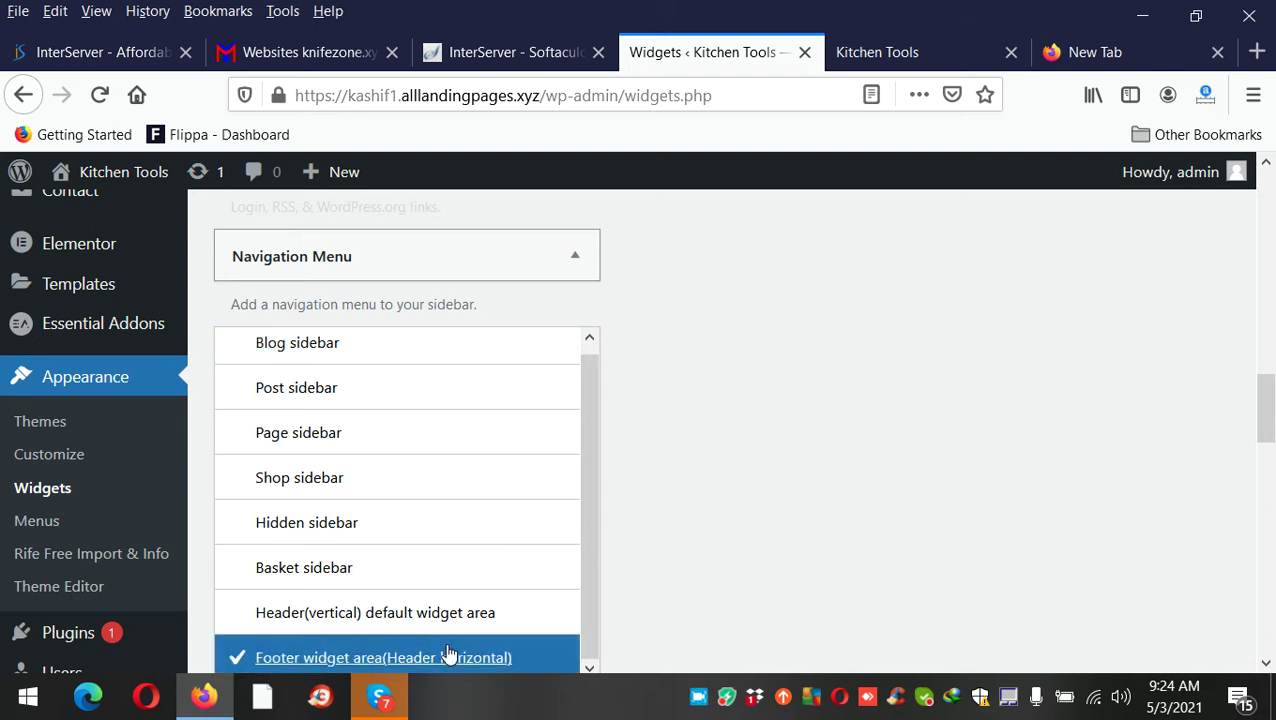
scroll(622, 568, down, 3)
click(460, 596)
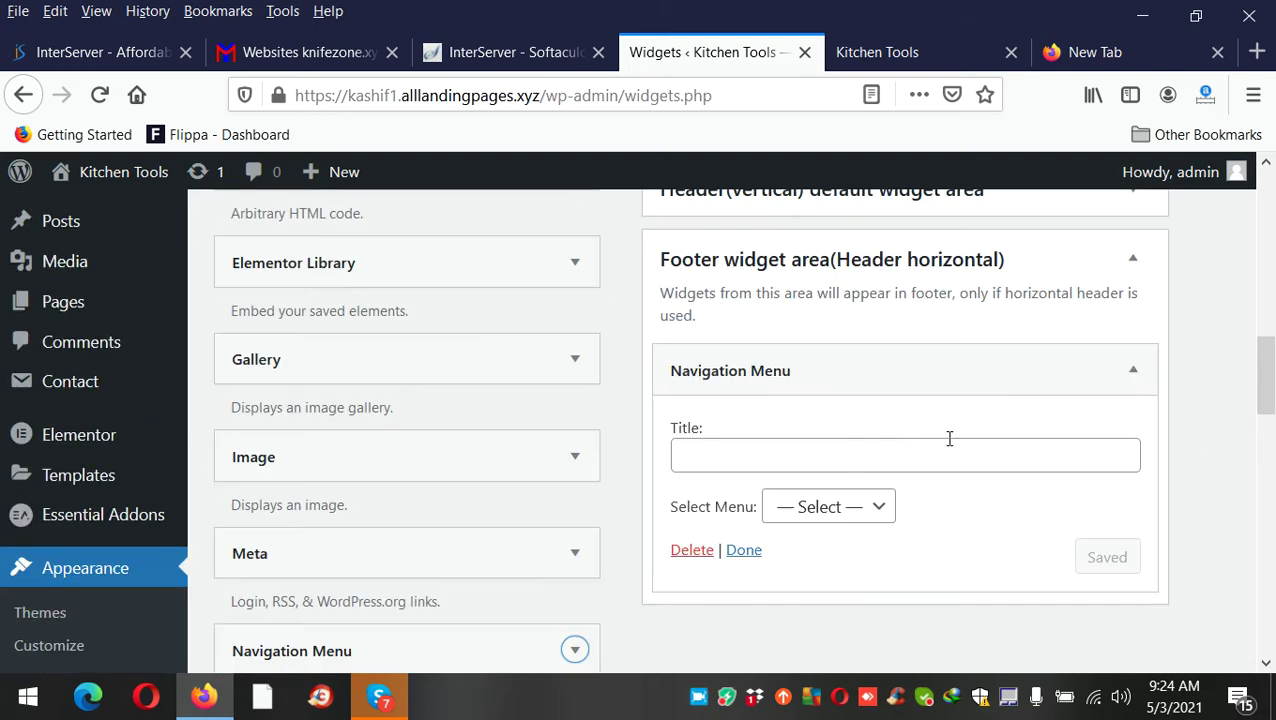
click(878, 455)
click(877, 455)
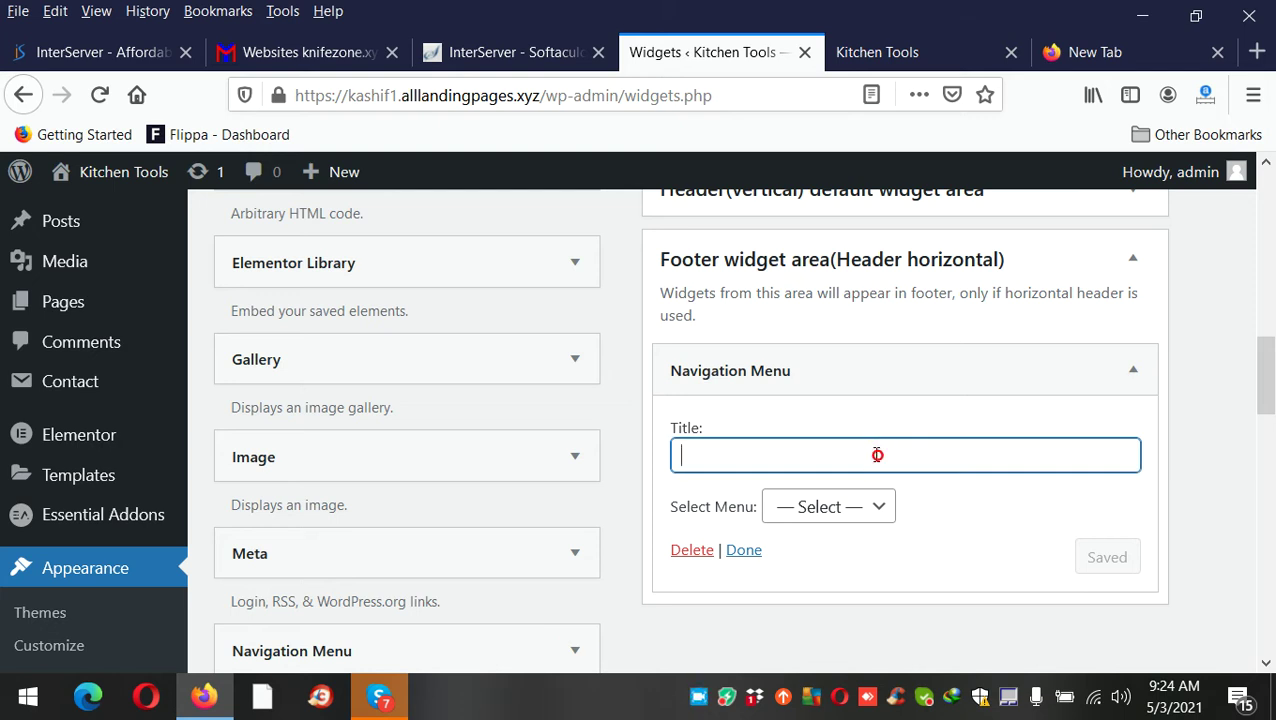
text(About Us)
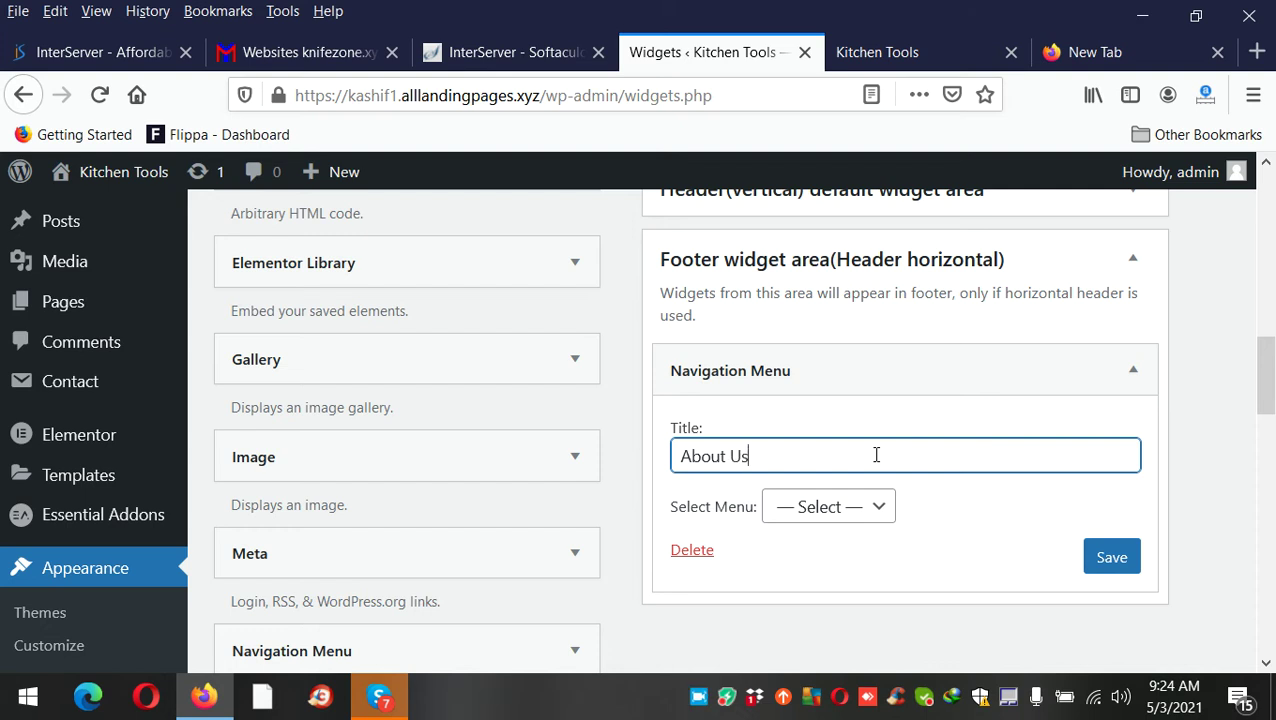
Step: Title the footer's Navigation Menu widget "Site Infromation", assign the foot menu to it, and save and close the widget
triple_click(875, 455)
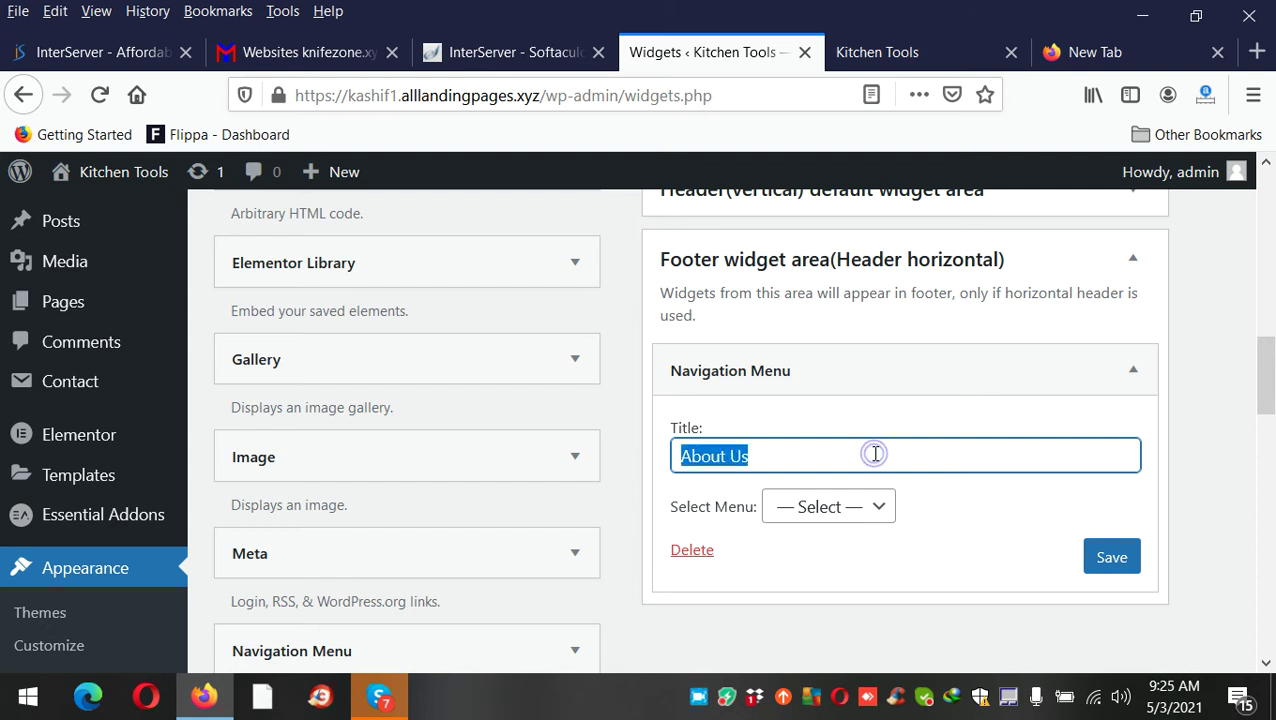
text(Site Infromation)
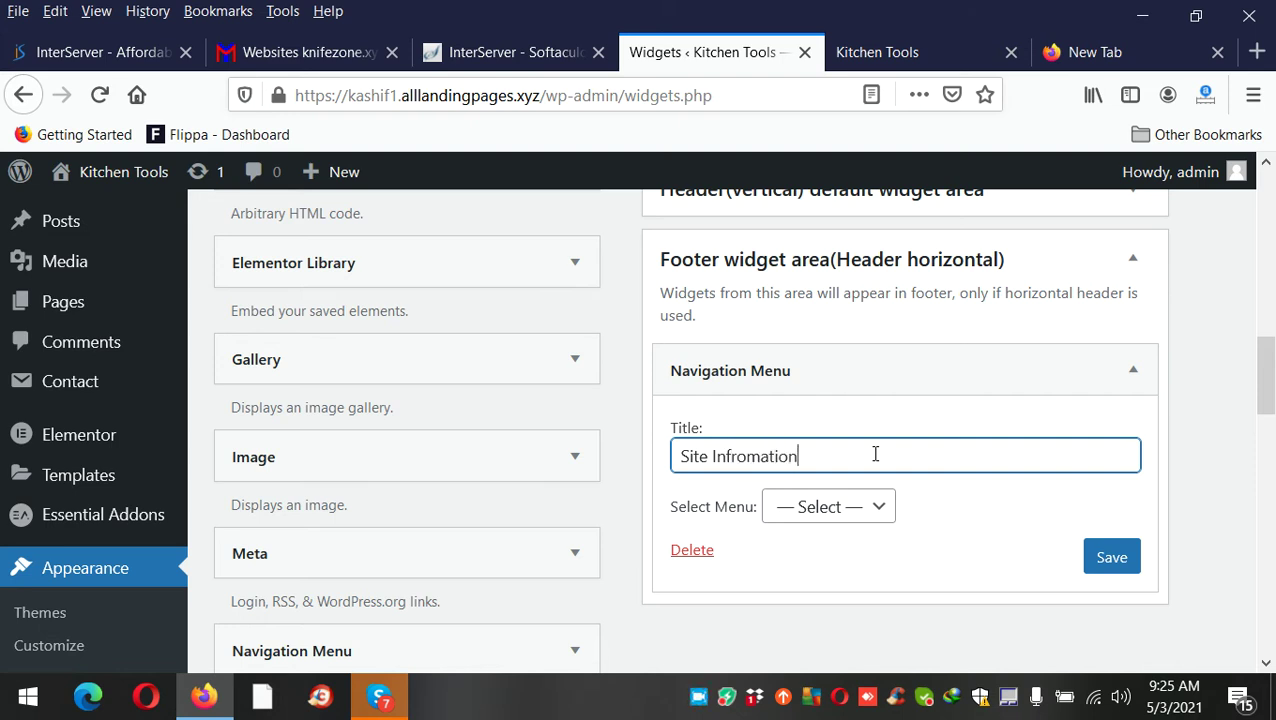
click(862, 508)
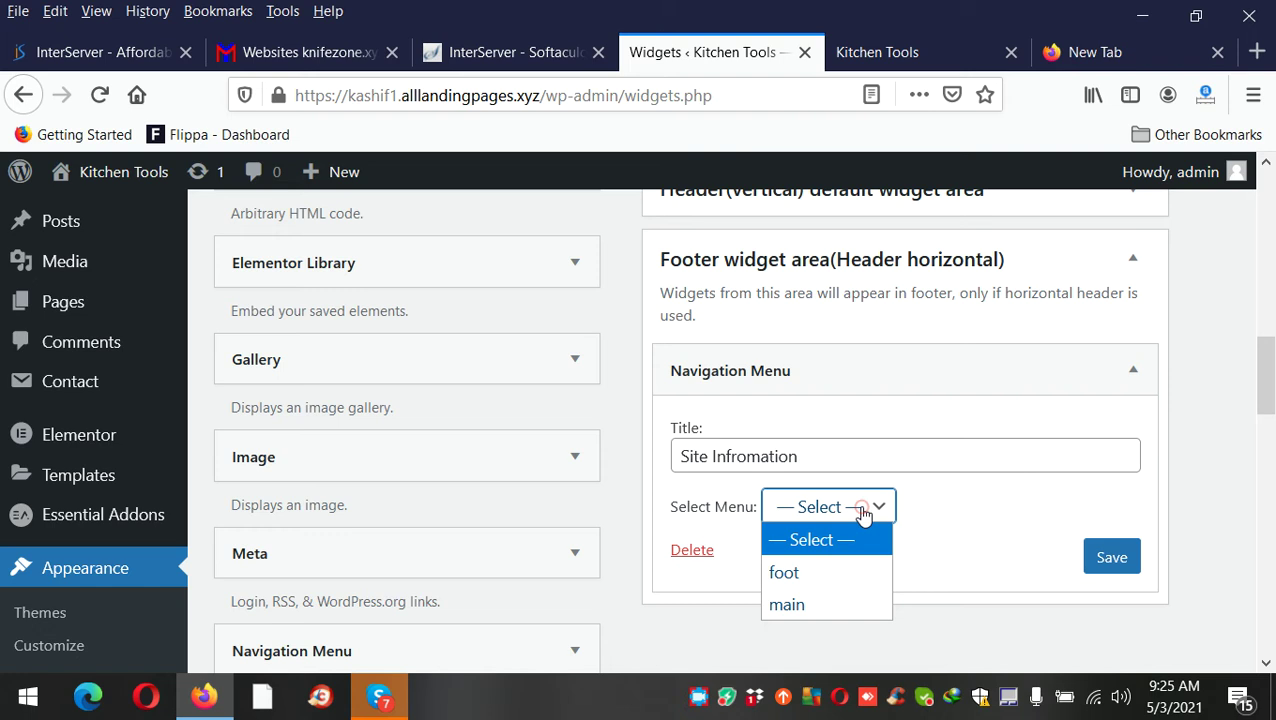
click(800, 570)
click(1106, 560)
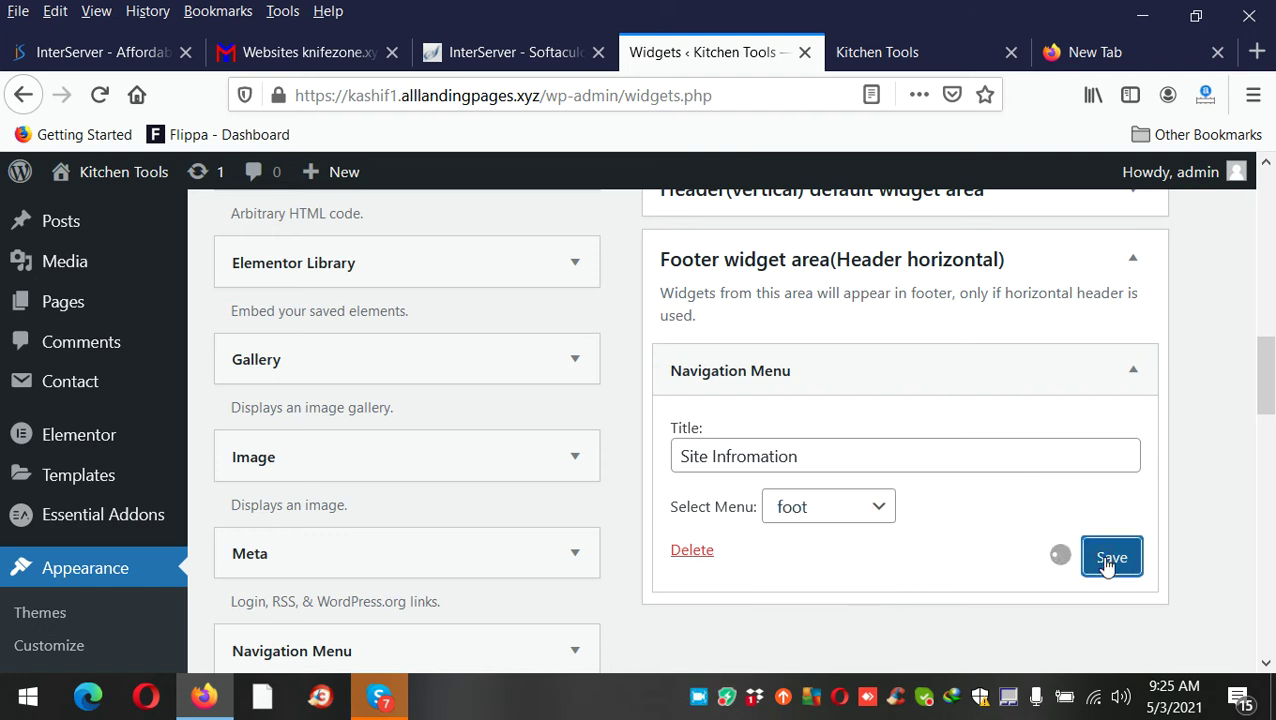
click(746, 552)
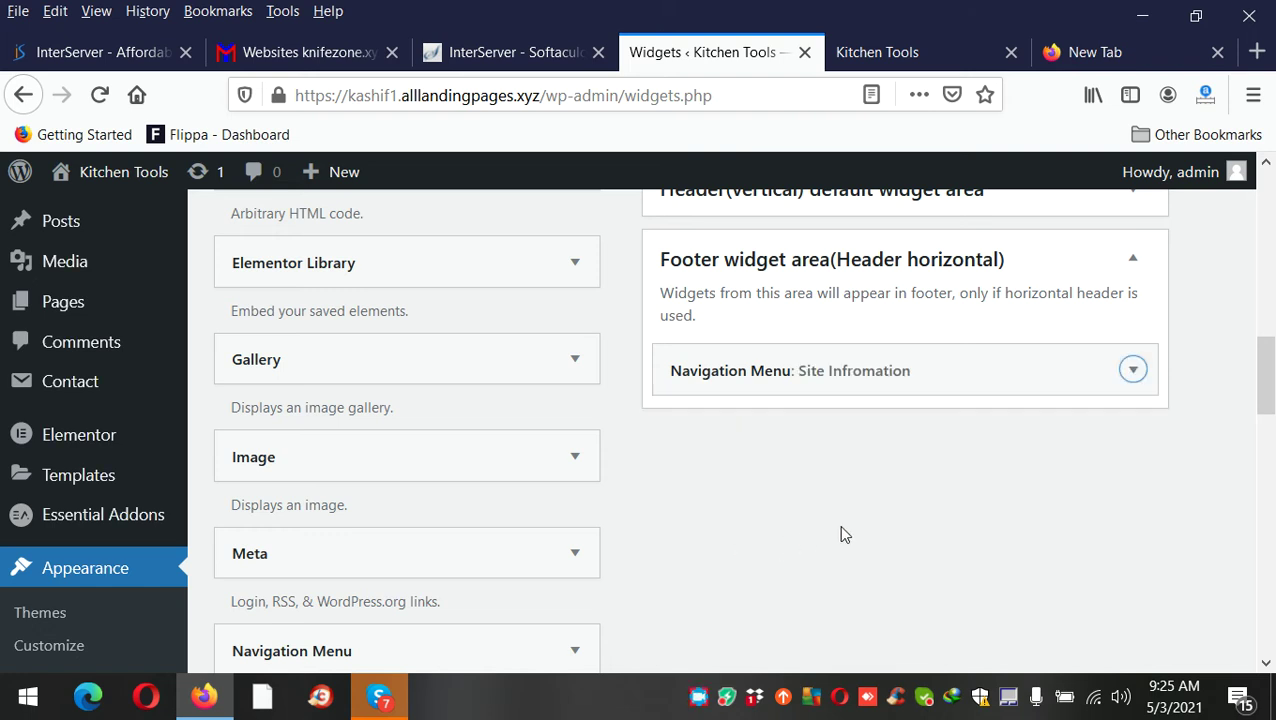
Step: Reload the live Kitchen Tools homepage and check the new menu widget in its footer
click(884, 50)
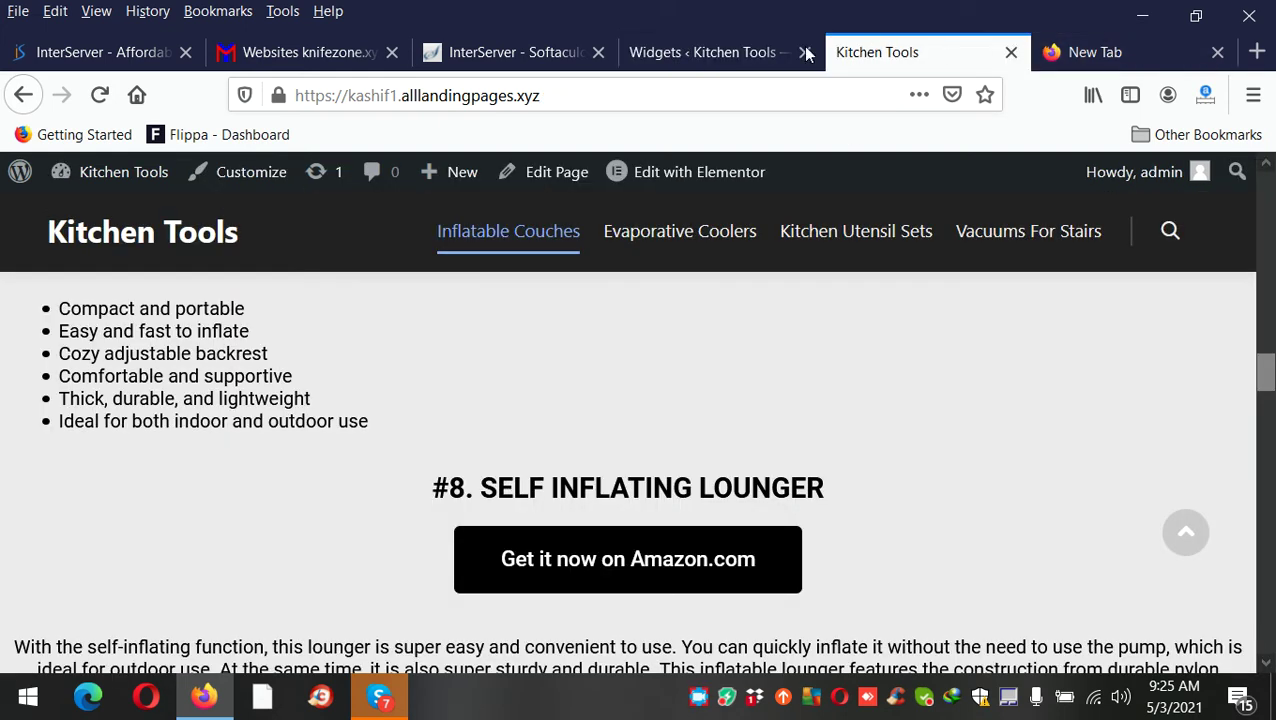
click(714, 50)
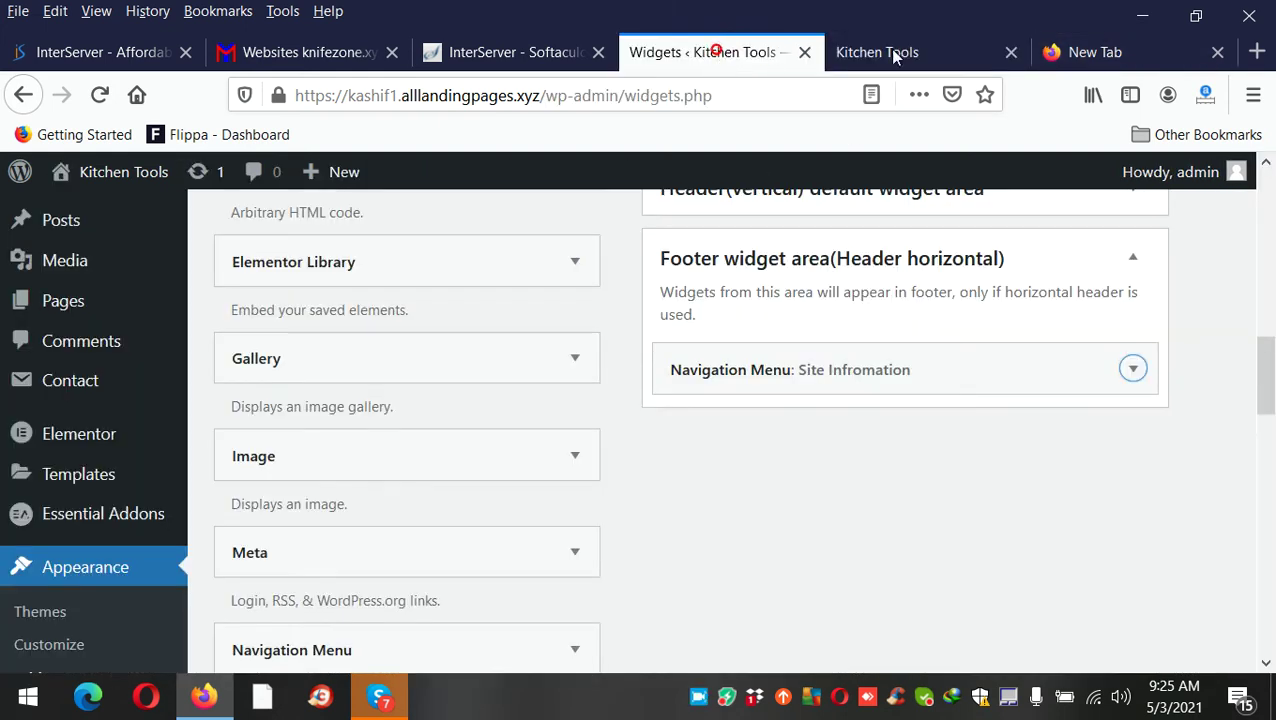
click(1094, 58)
click(737, 58)
click(889, 64)
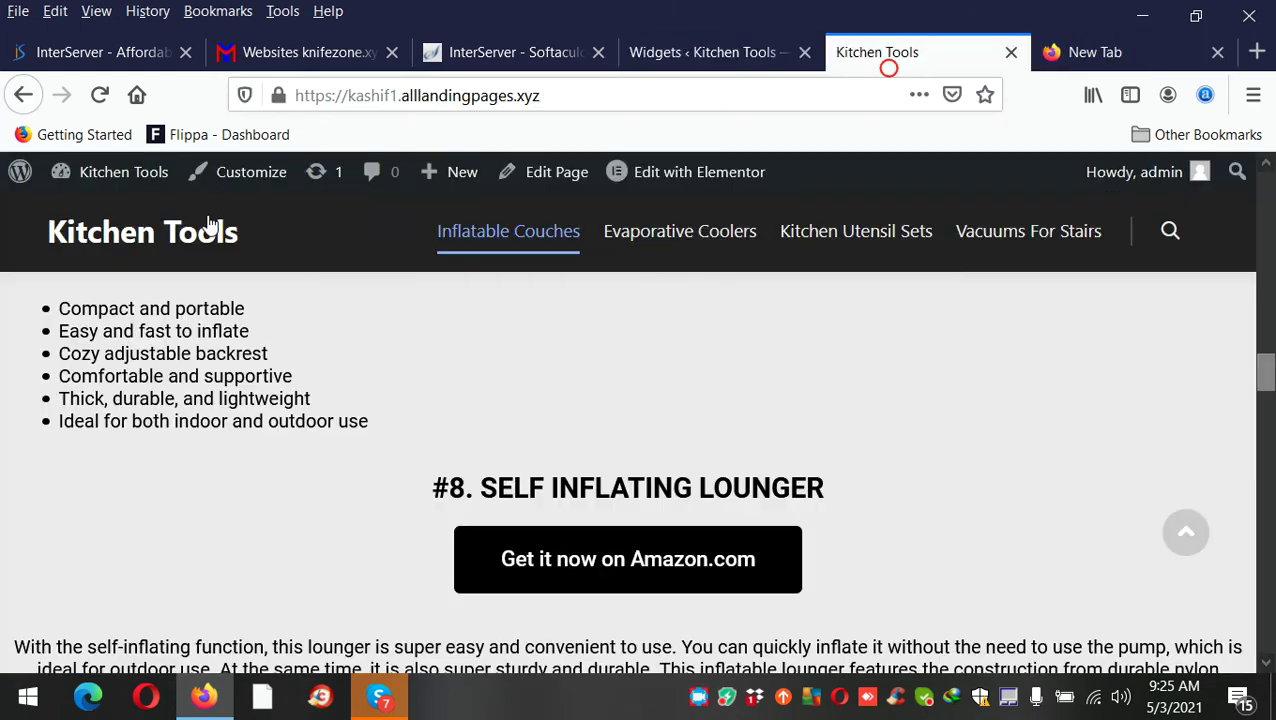
click(185, 243)
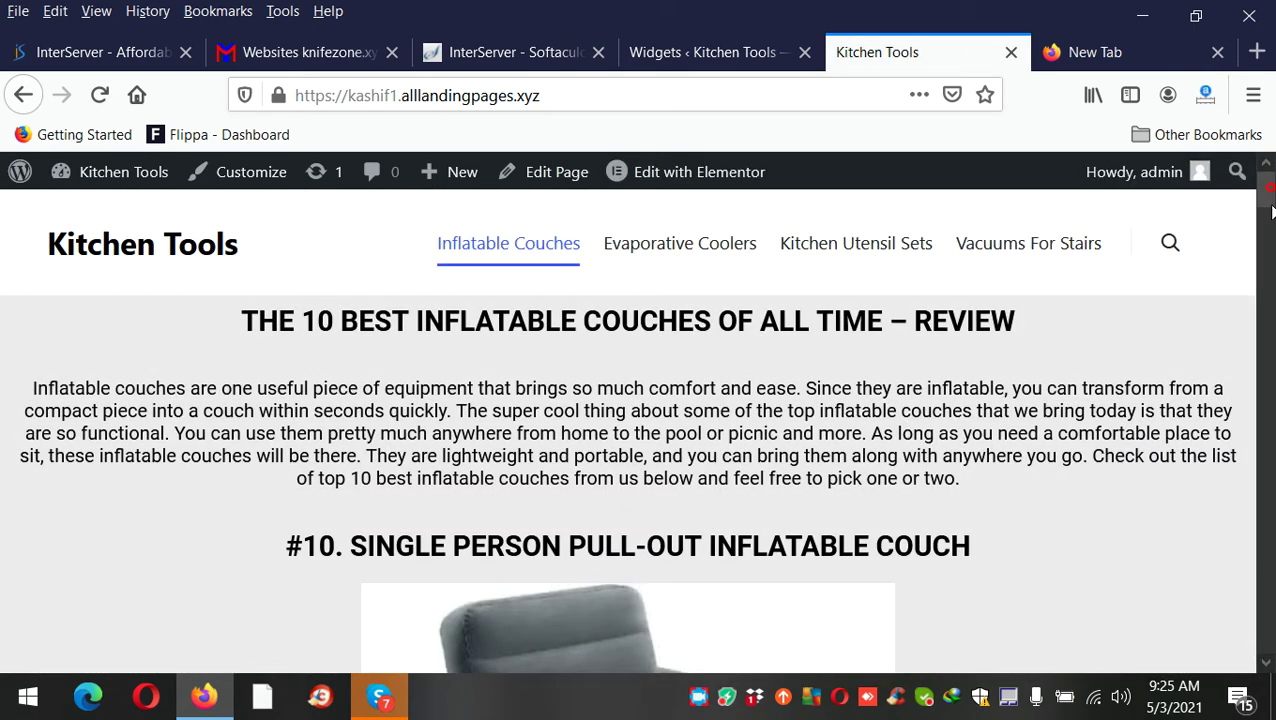
scroll(655, 374, down, 5)
scroll(88, 523, down, 15)
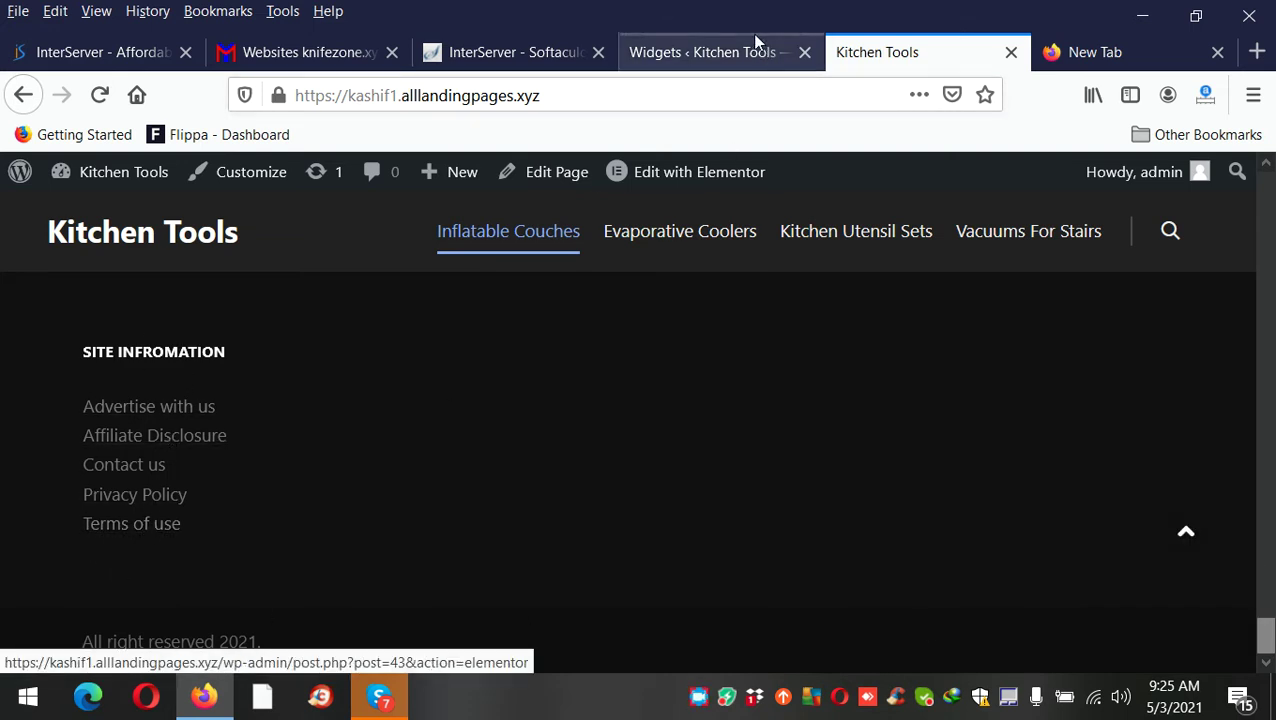
click(703, 54)
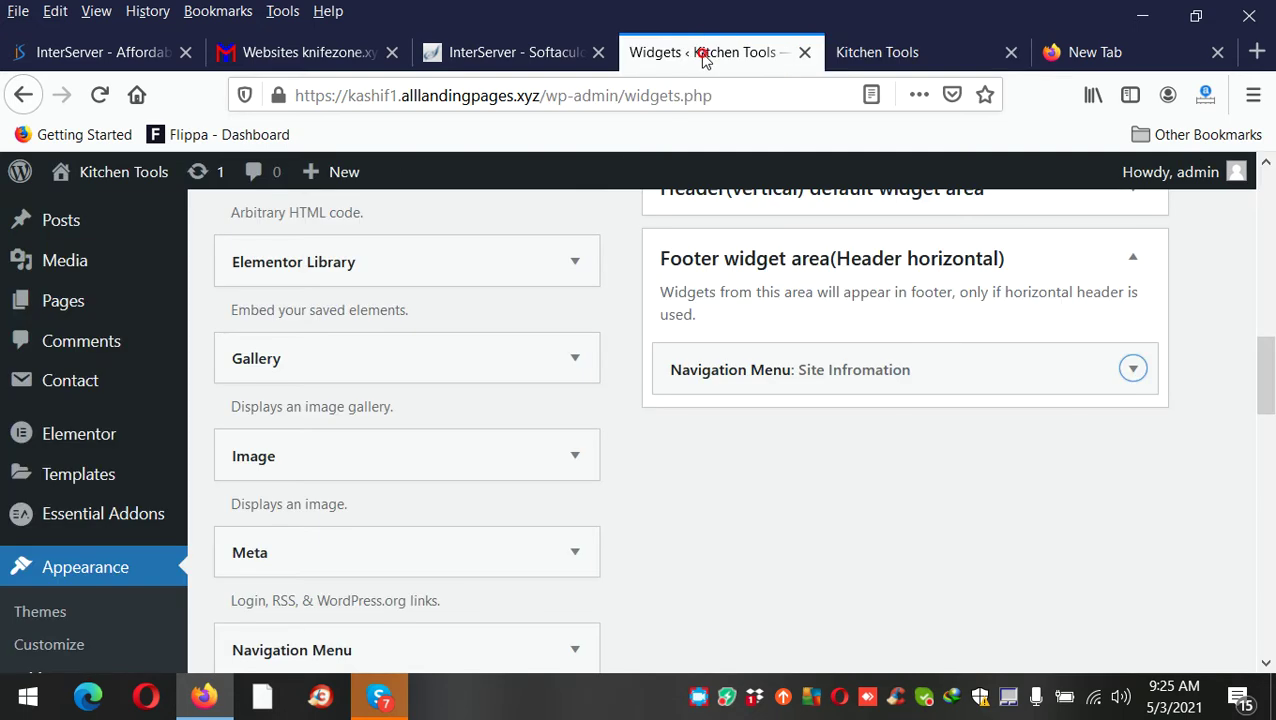
click(864, 55)
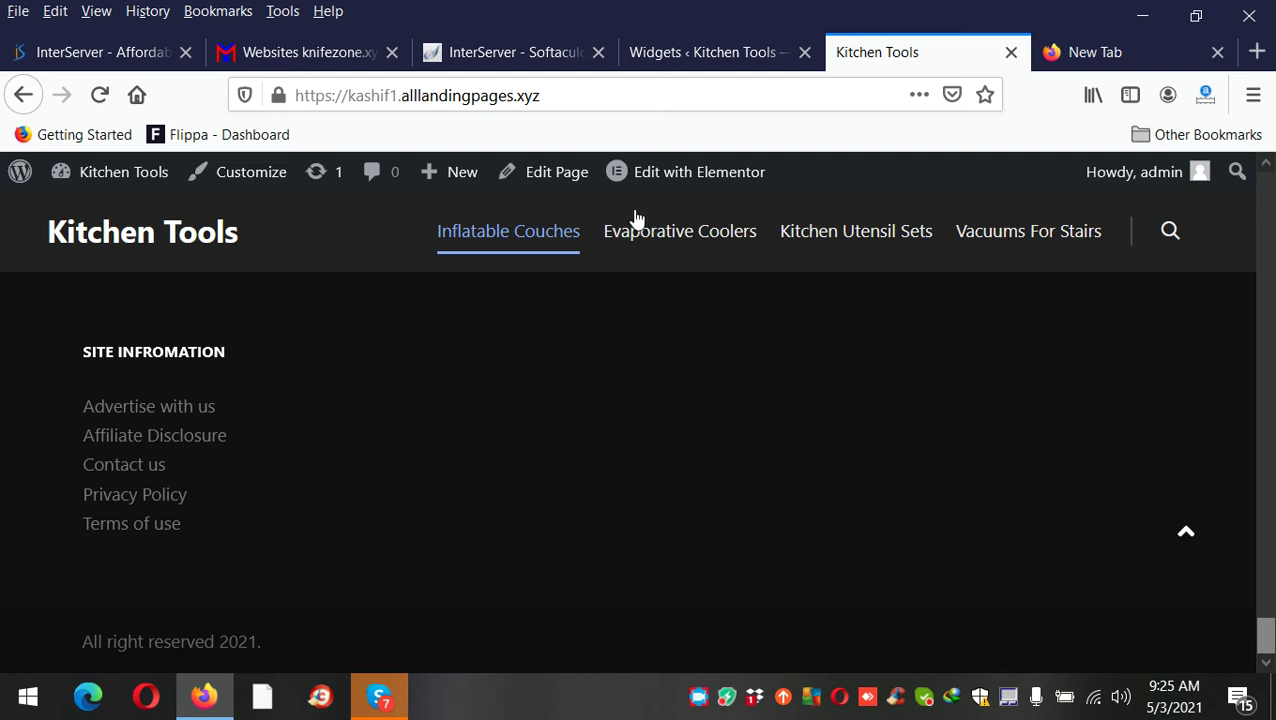
click(688, 60)
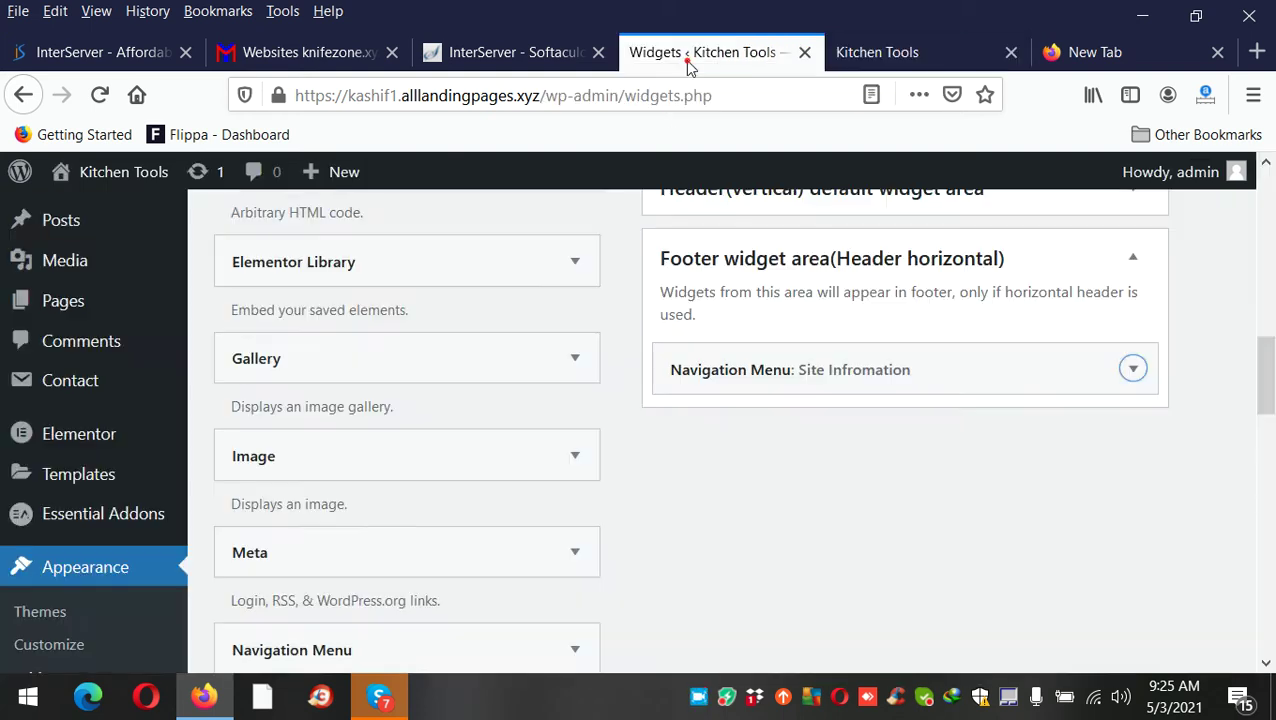
click(378, 697)
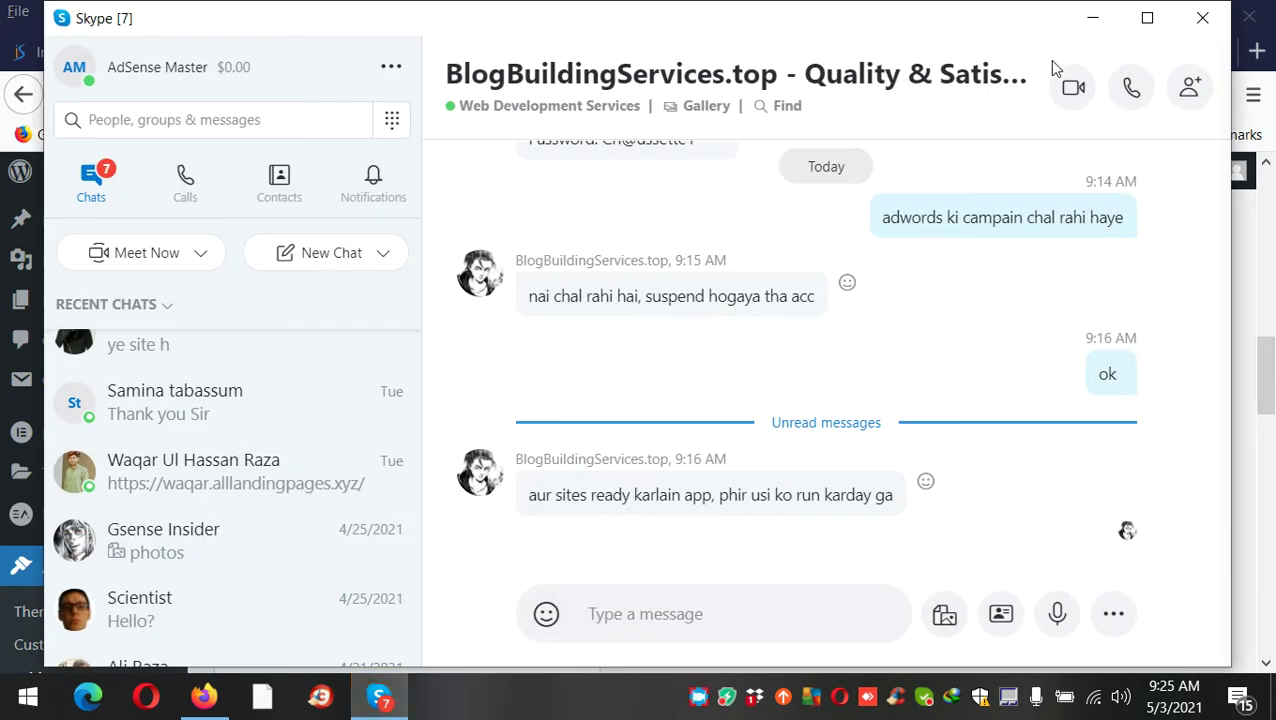
click(1090, 17)
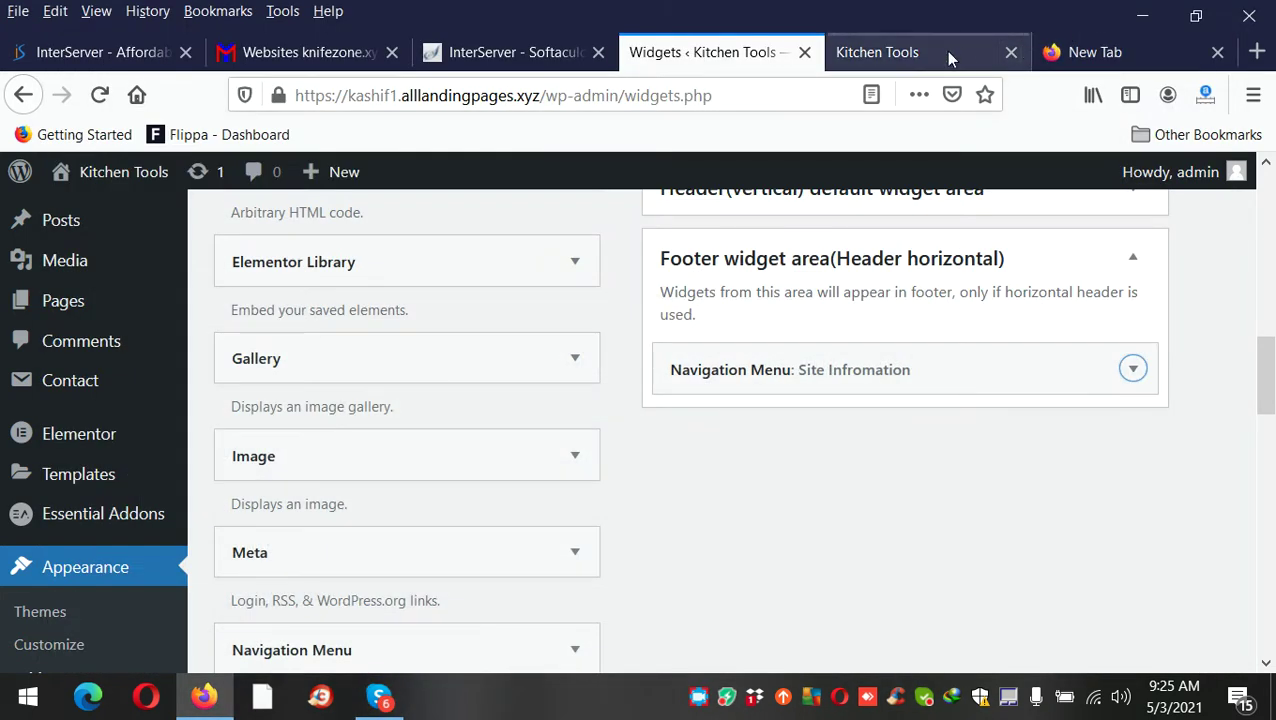
Step: Search the web for "top10 pro" in the empty browser tab and look through the results
click(1085, 52)
text(t)
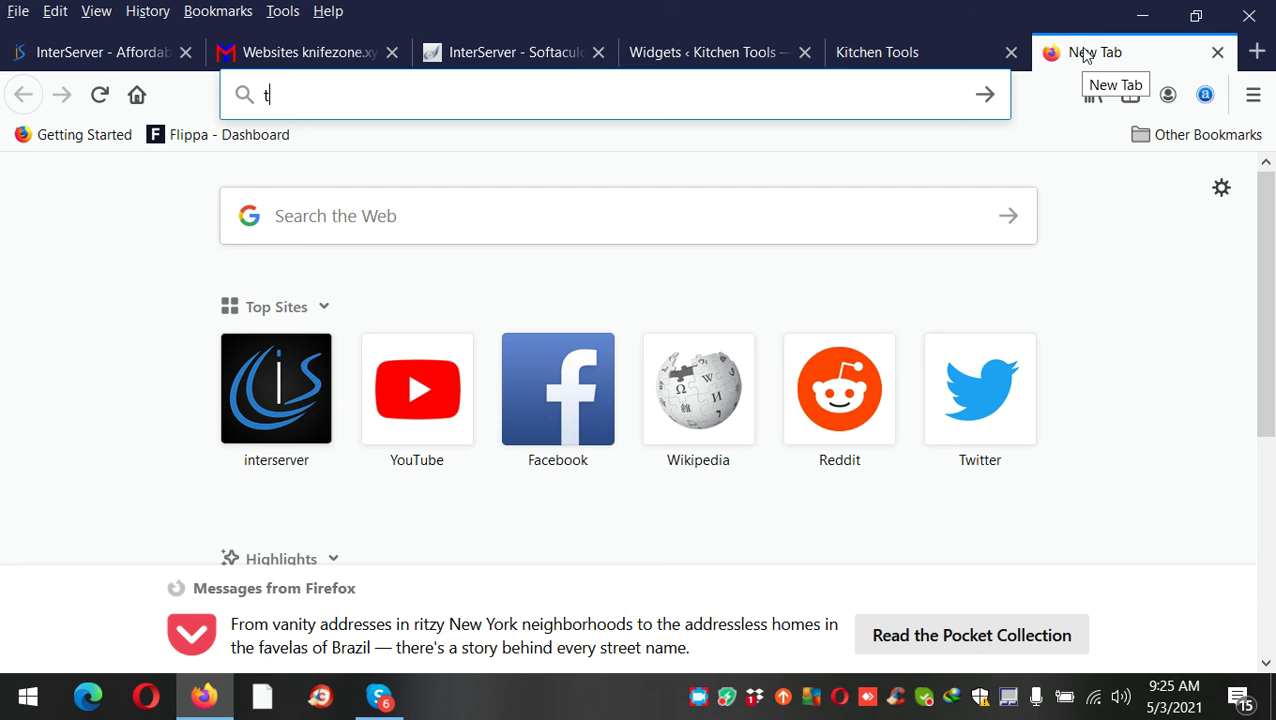
text(op10)
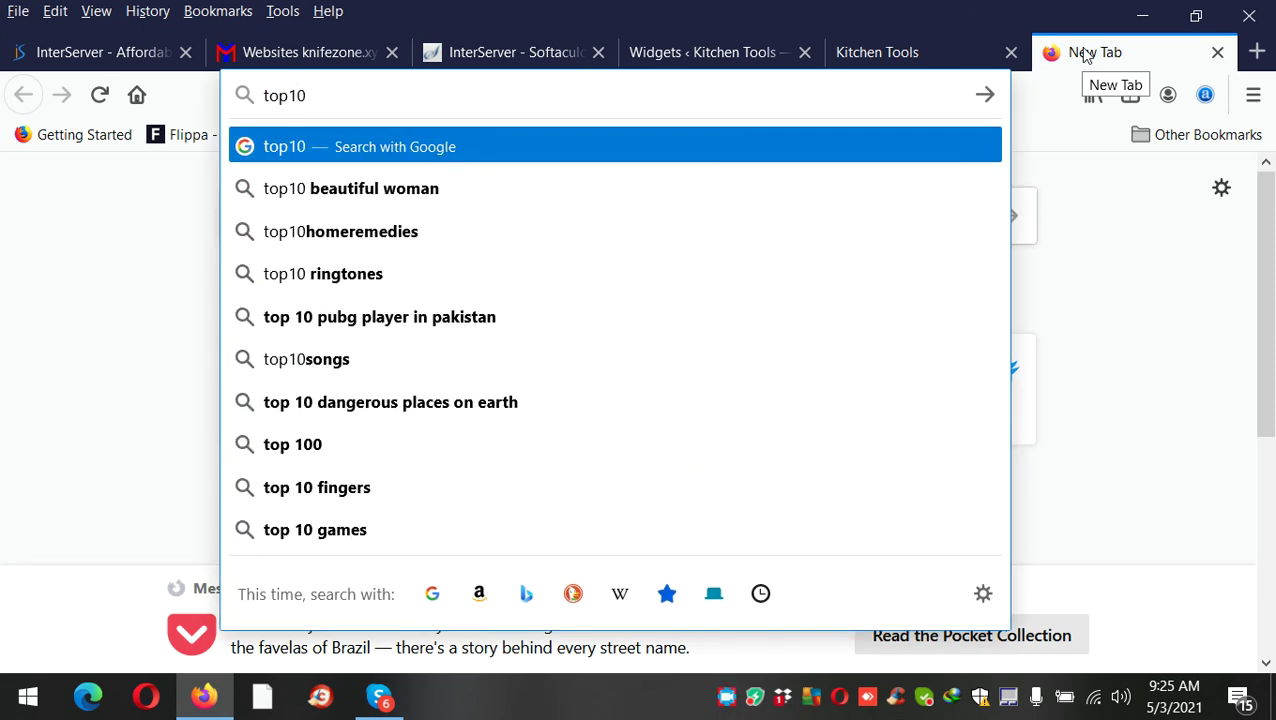
text( pro)
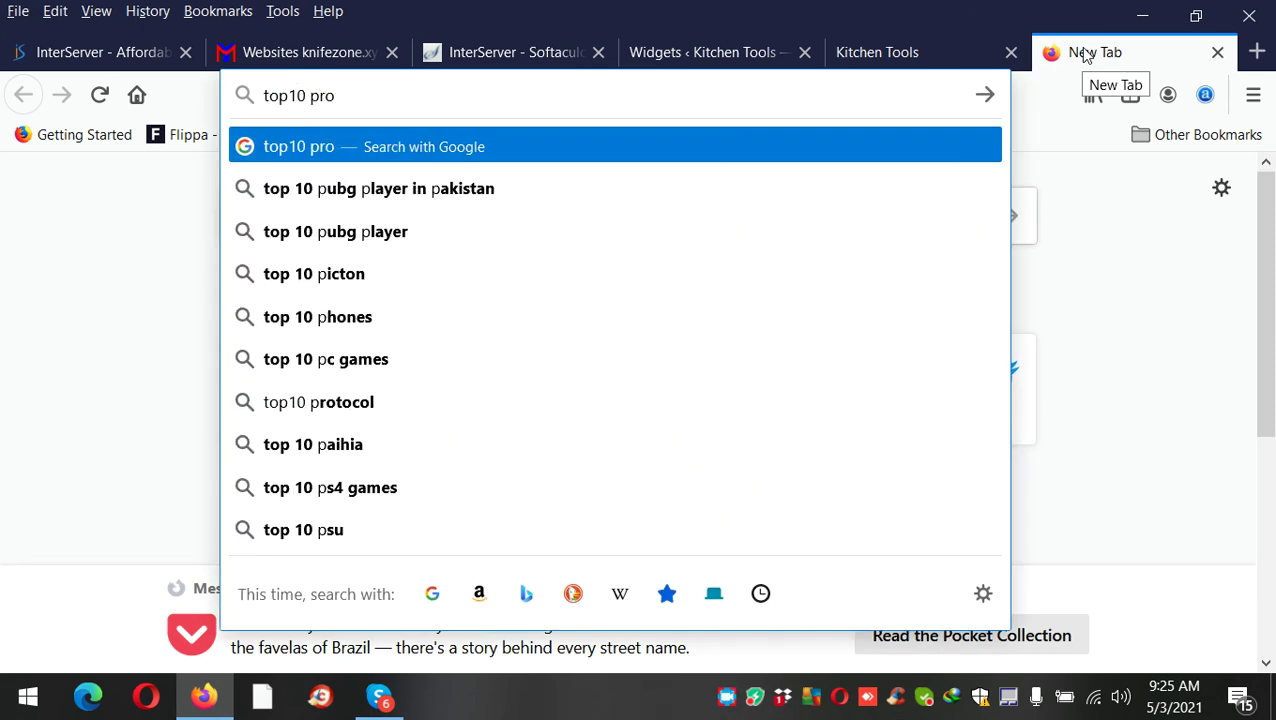
key(Return)
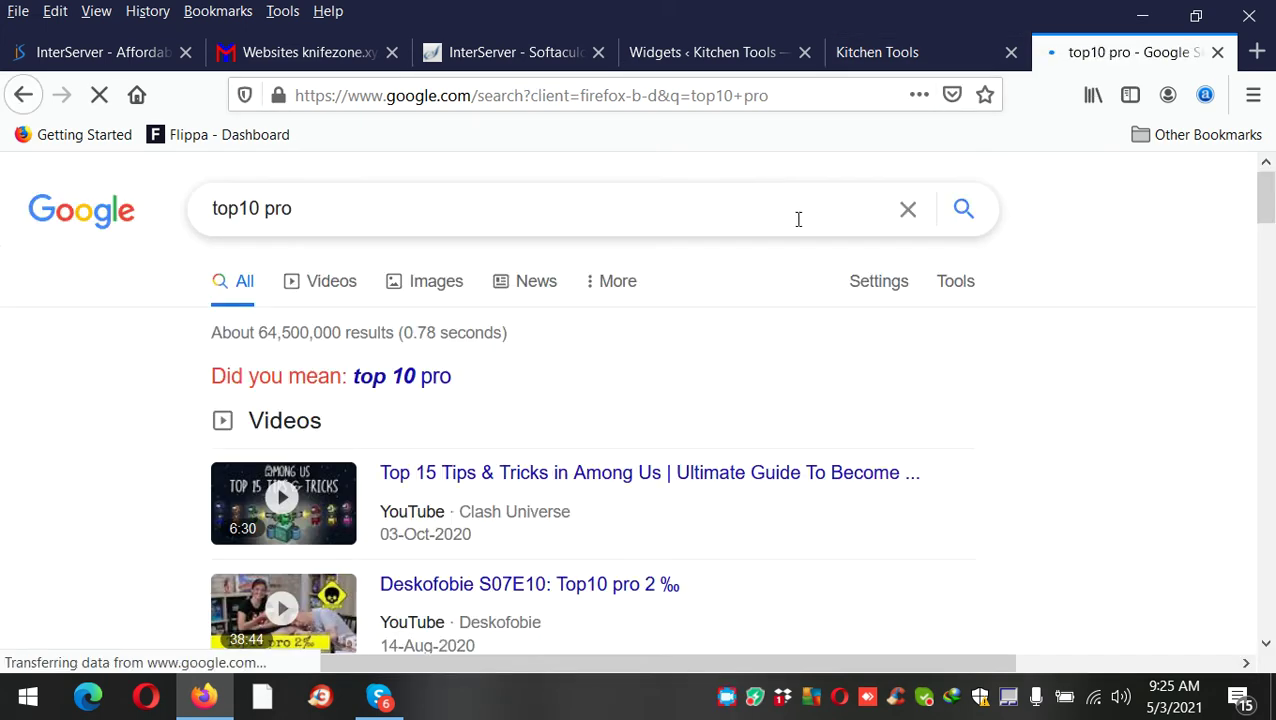
scroll(900, 344, down, 6)
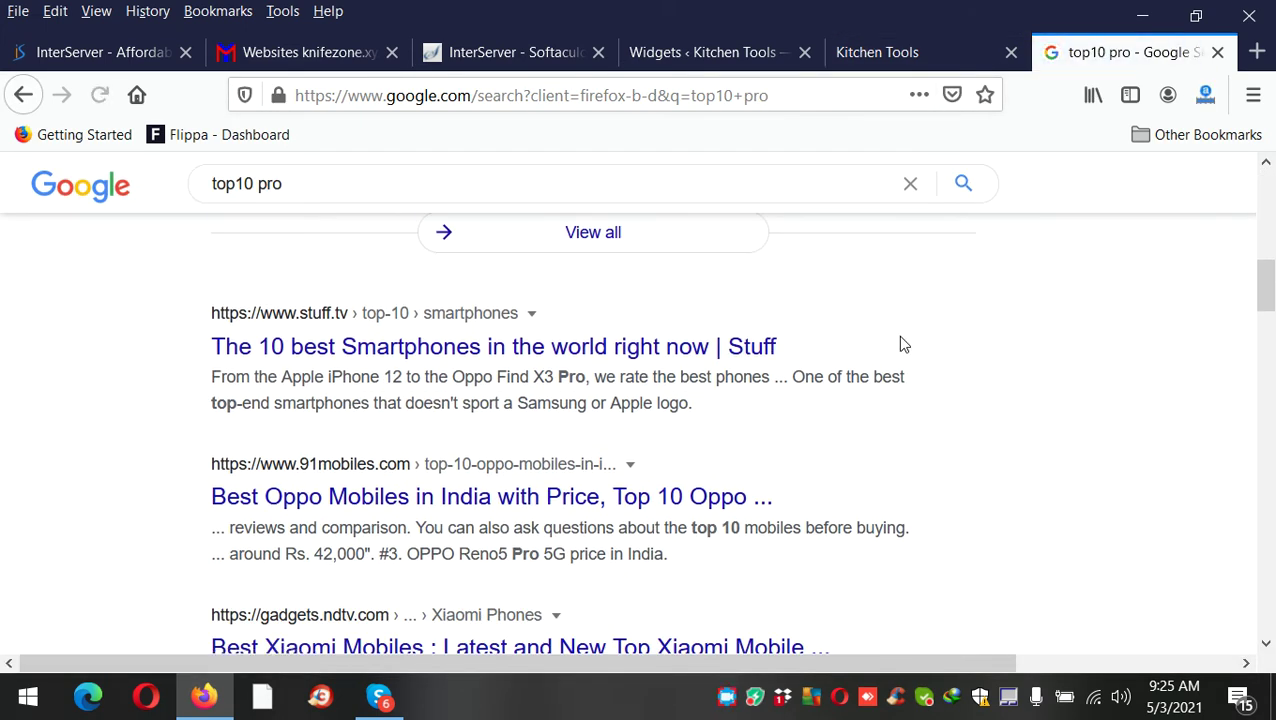
scroll(900, 344, down, 3)
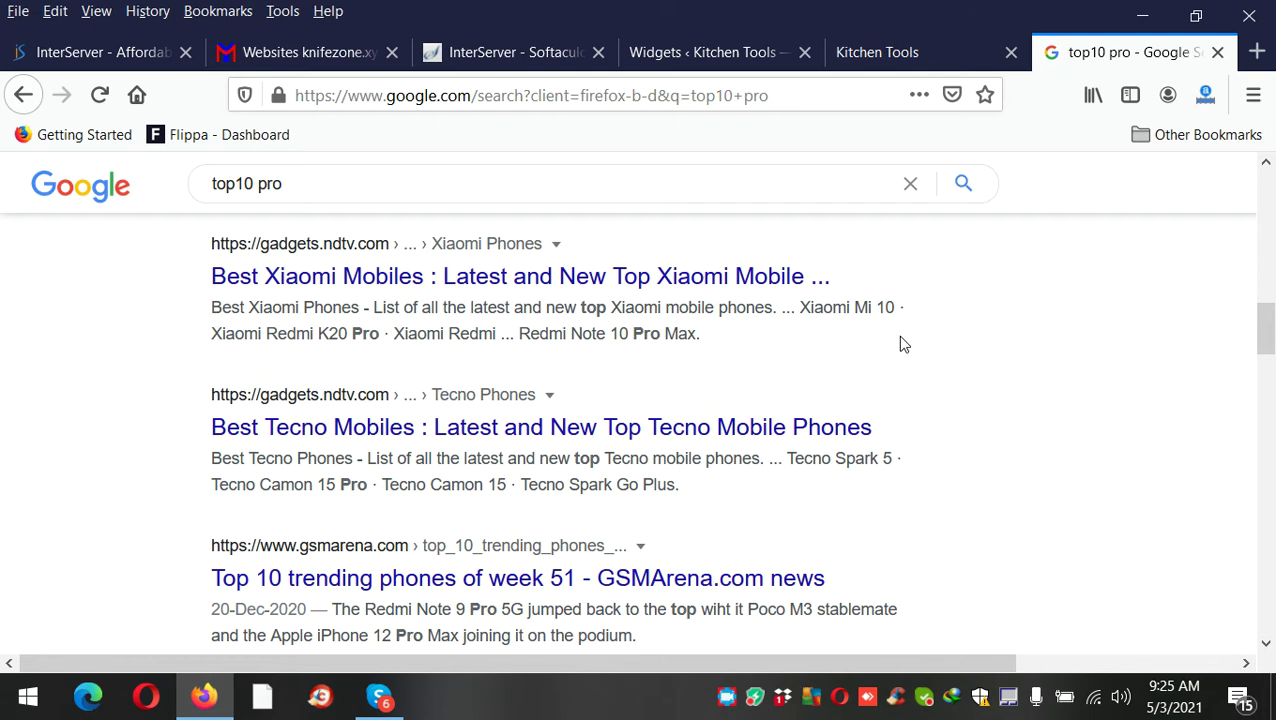
click(241, 186)
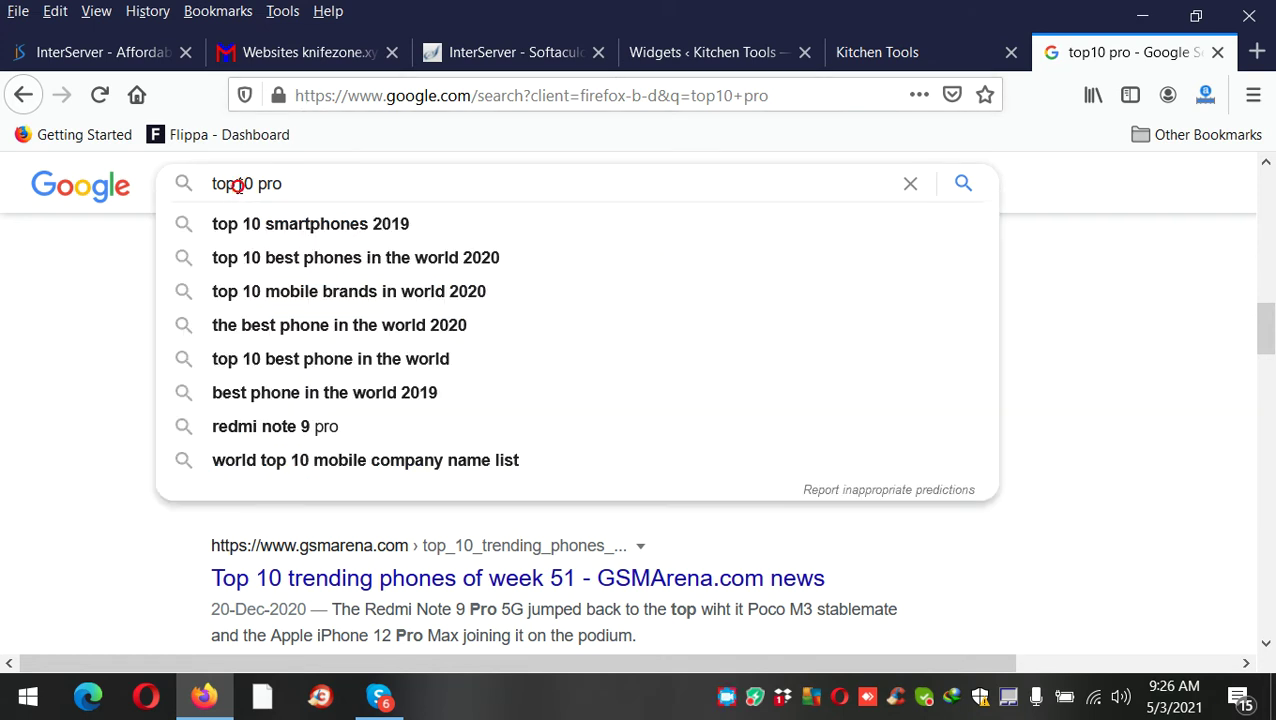
key(BackSpace)
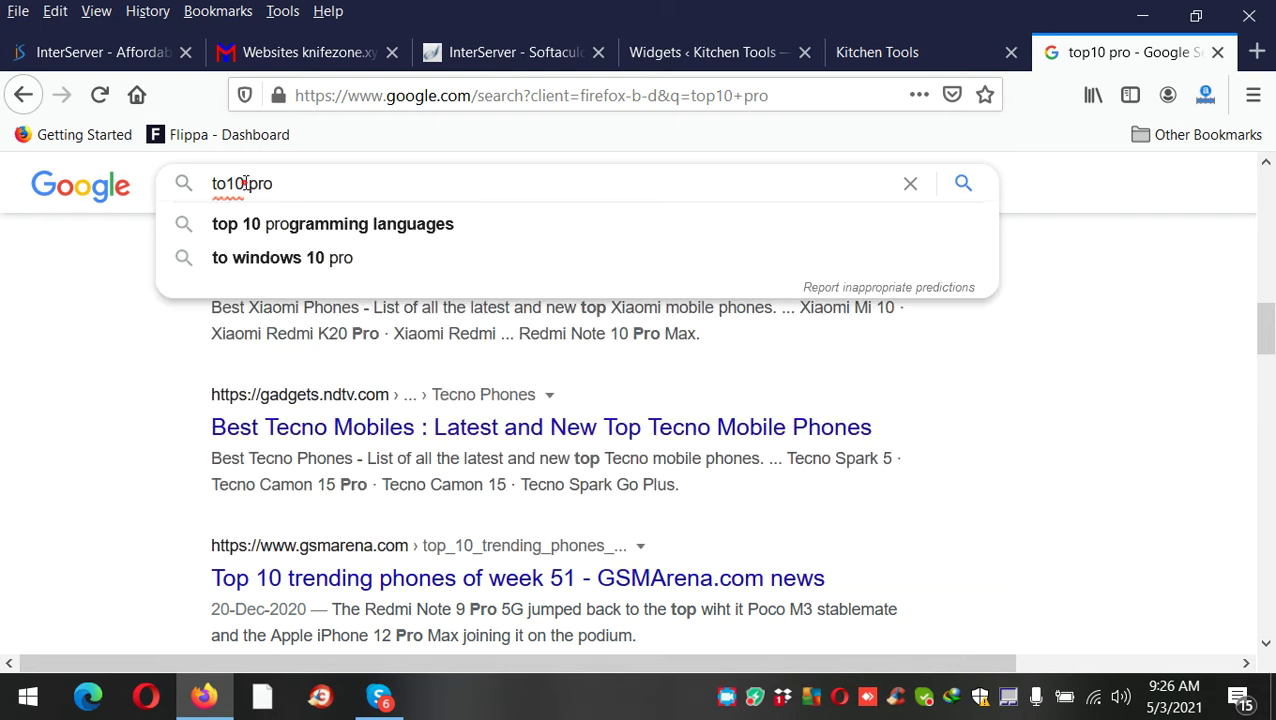
click(243, 183)
Step: Switch to Skype, look through the recent chats for a site link, and return to the browser
click(380, 697)
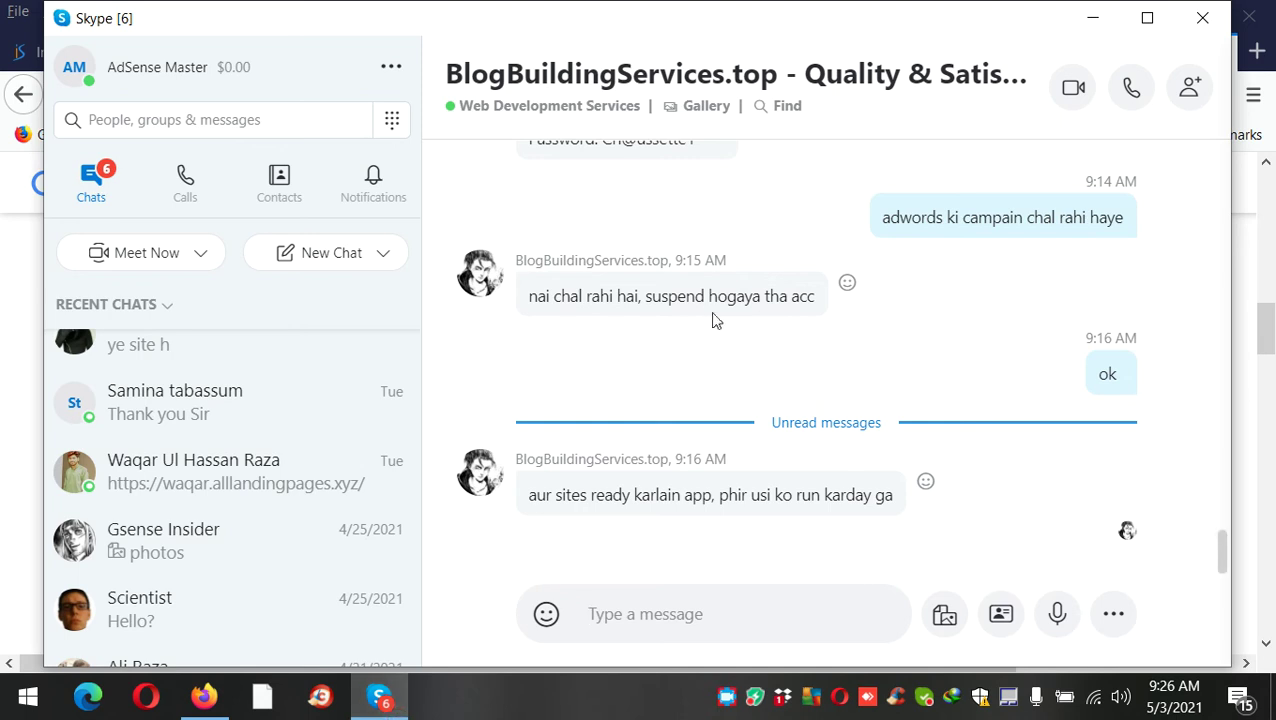
scroll(262, 461, up, 5)
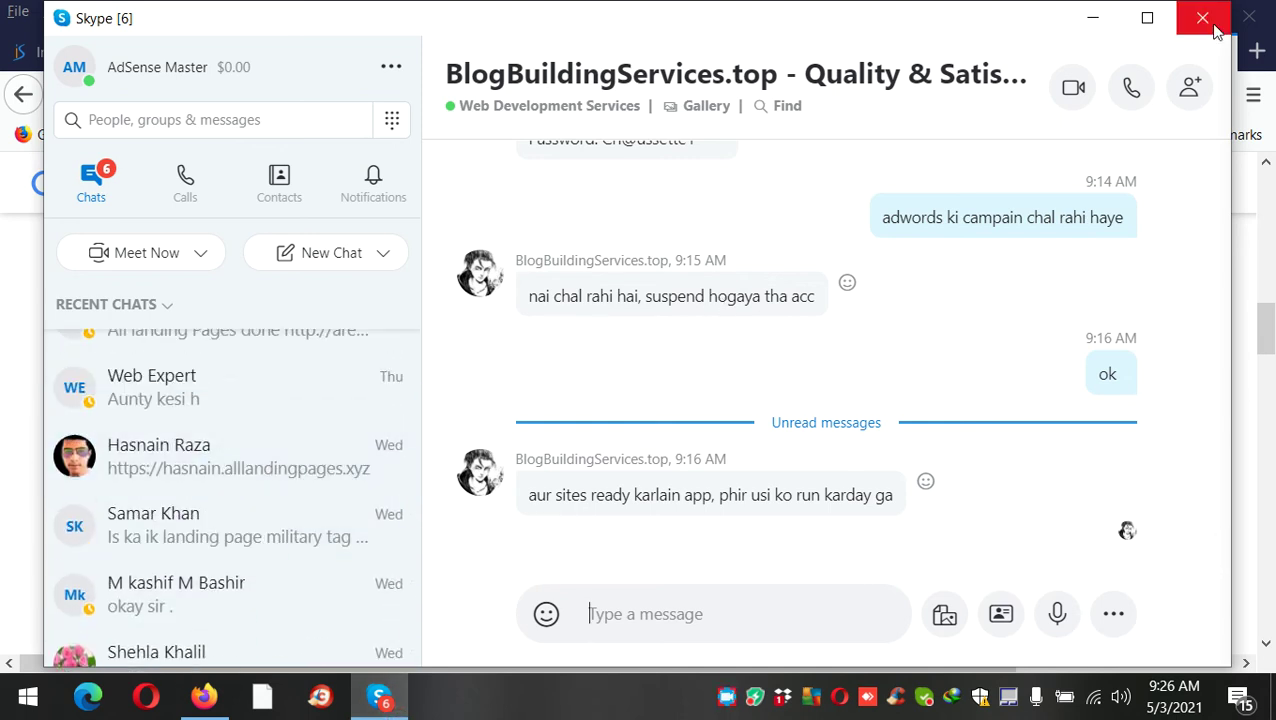
click(1095, 28)
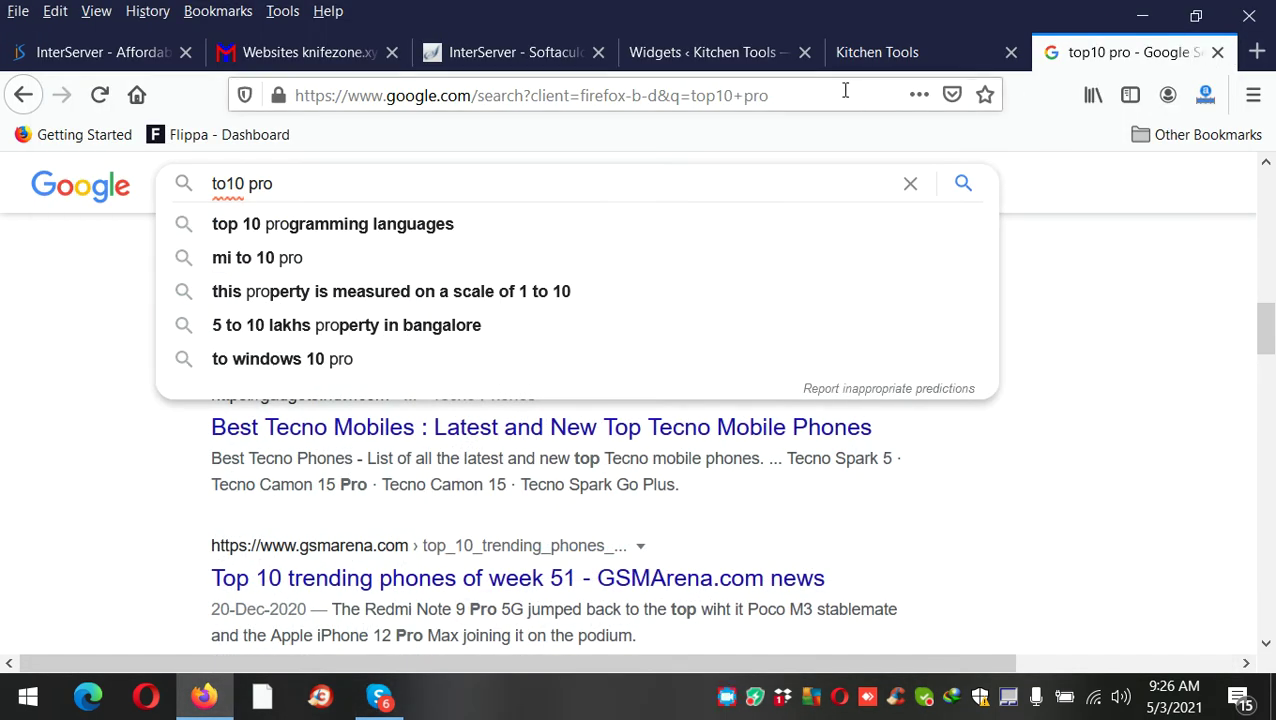
Step: Open geekwrapped.com in the tab showing the Google search results
click(843, 91)
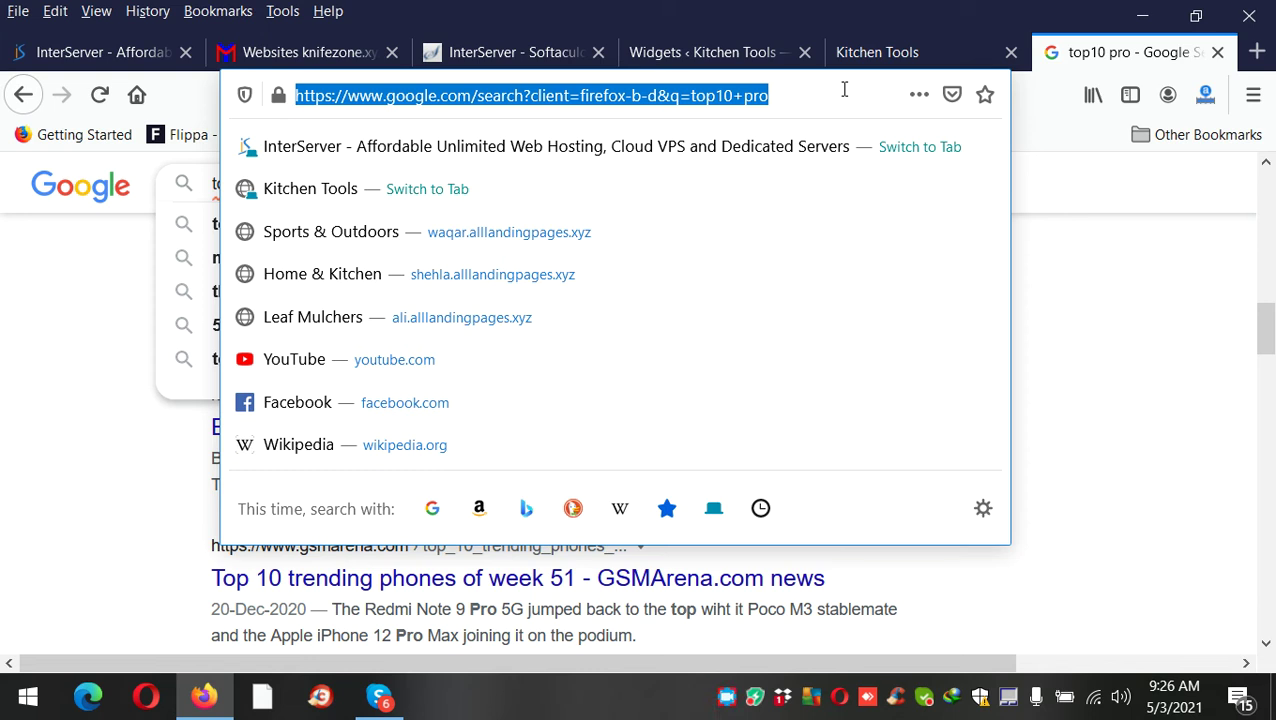
text(g)
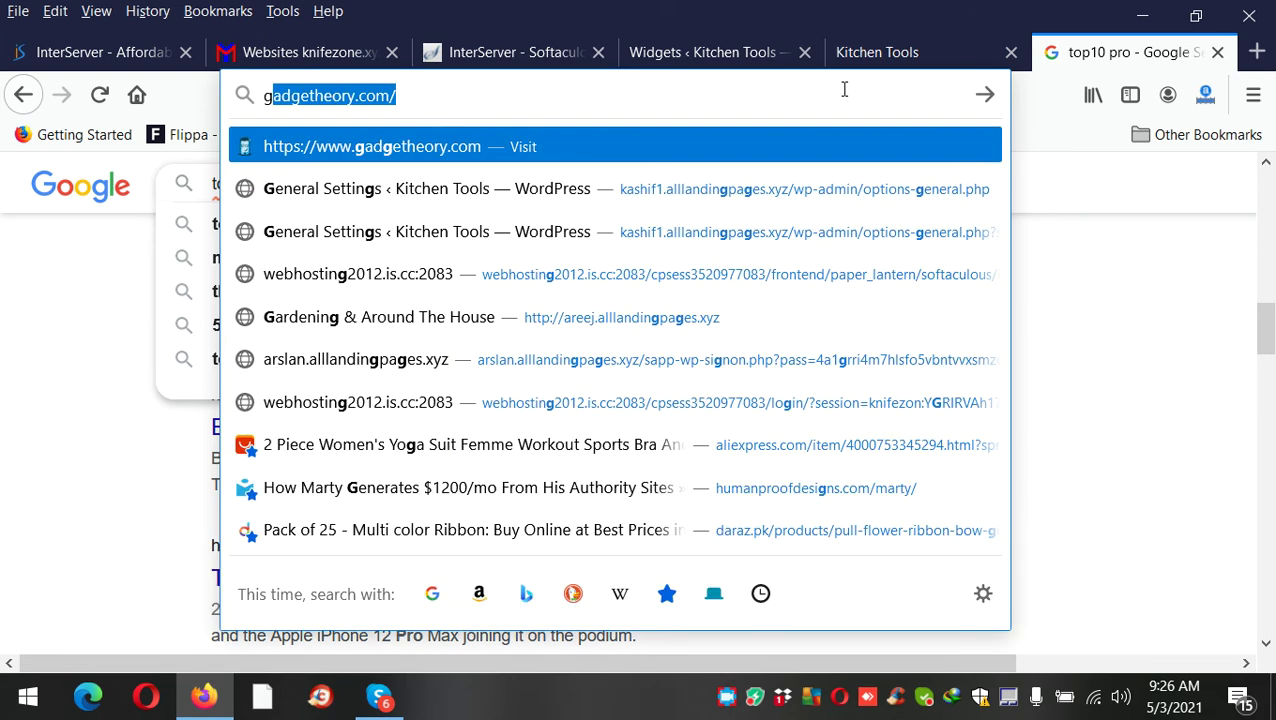
text(eek)
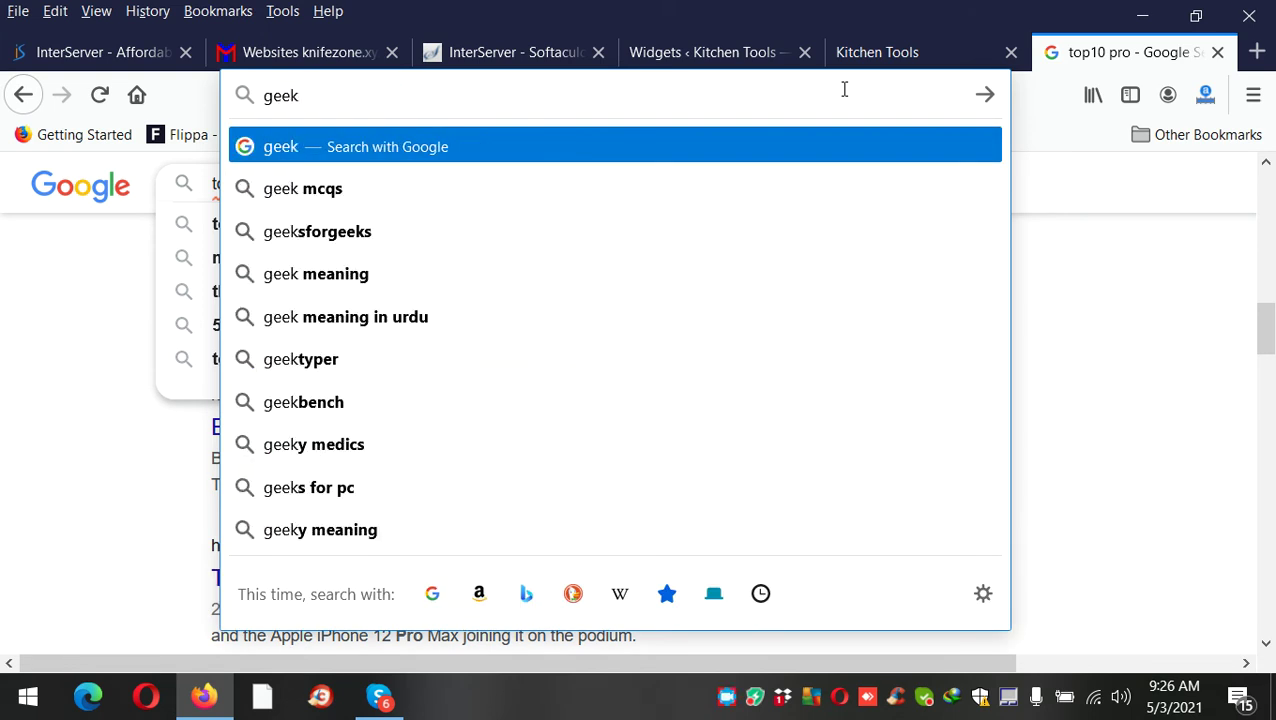
text(wrapp)
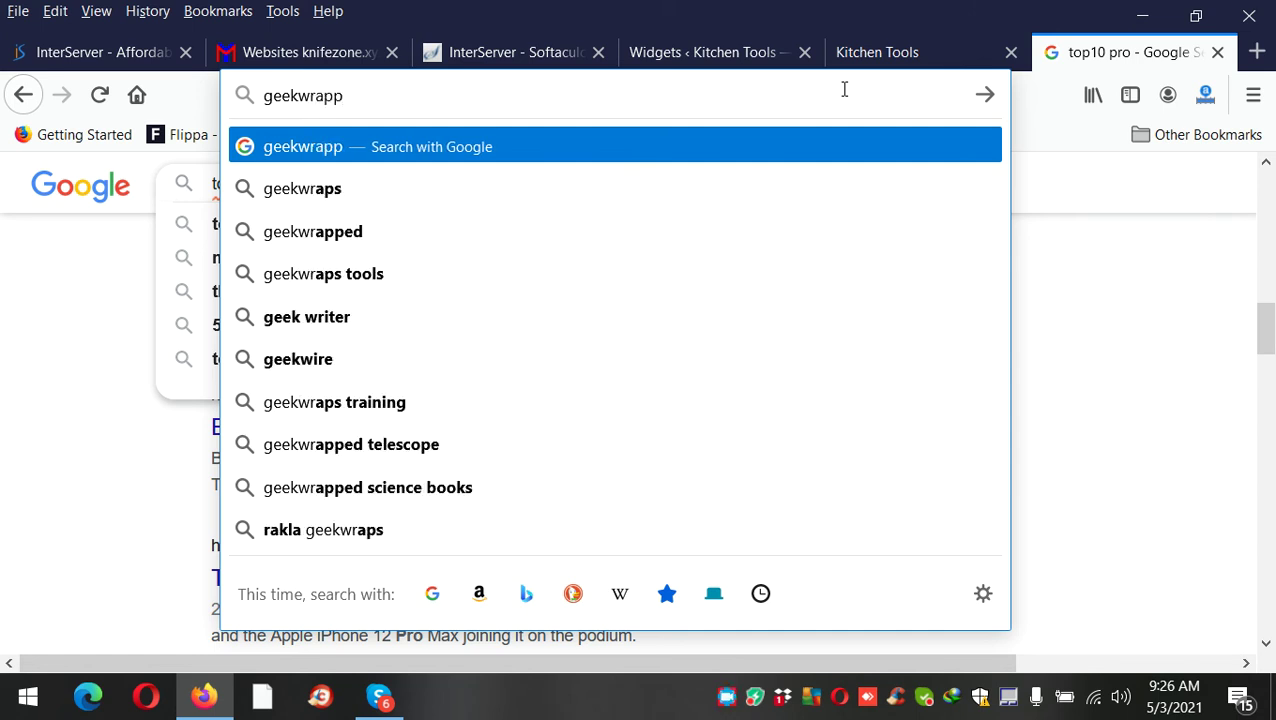
text(ed.com)
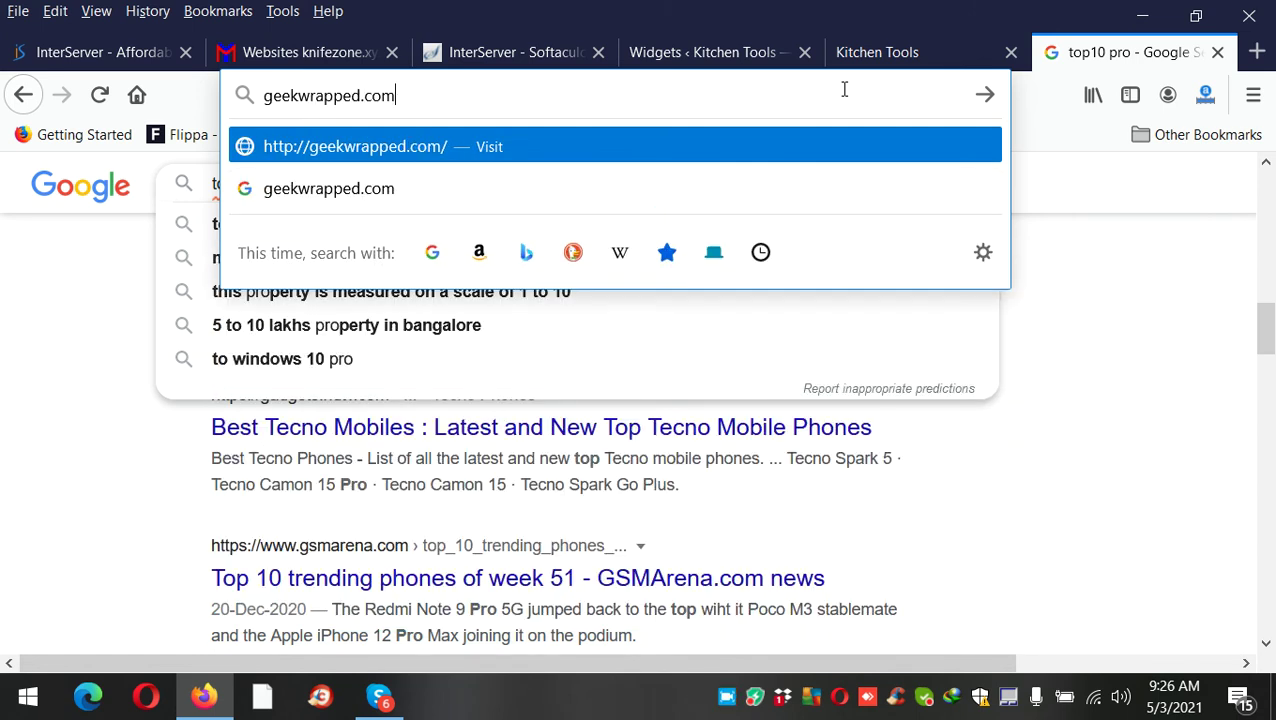
key(Return)
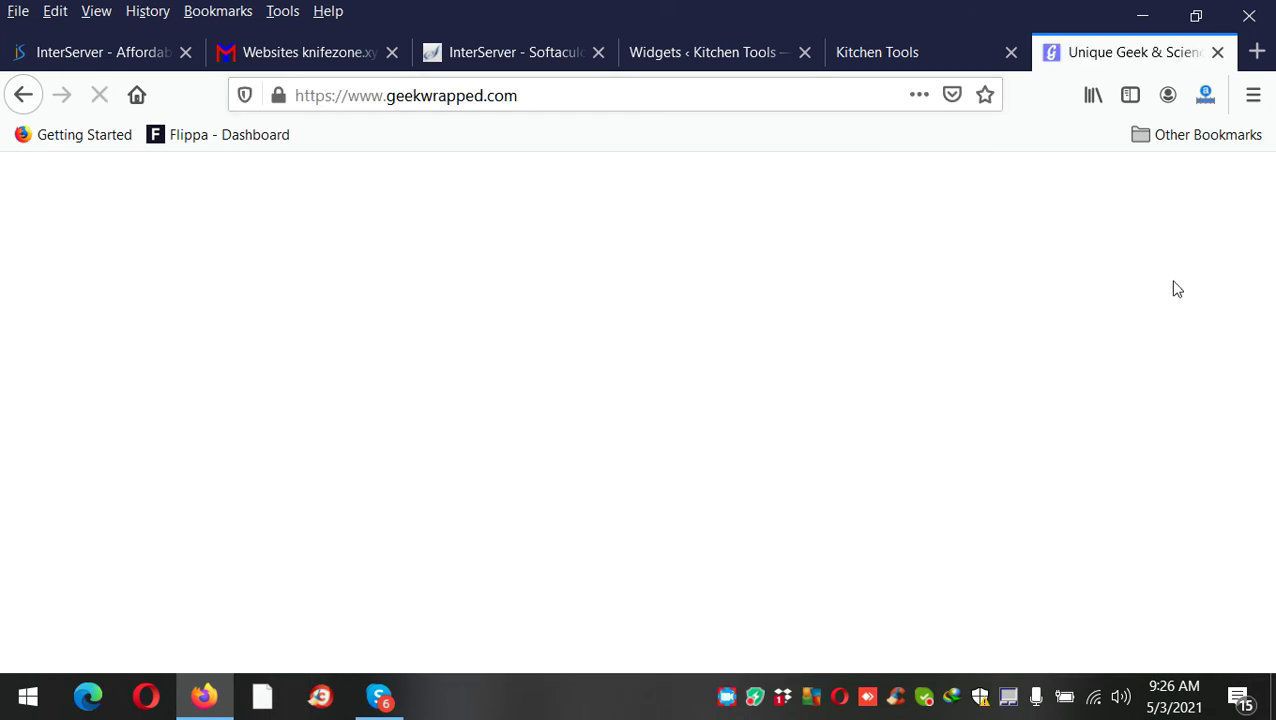
Step: Look over the GeekWrapped homepage and open its Kitchen & Cooking product reviews category
scroll(1176, 286, down, 2)
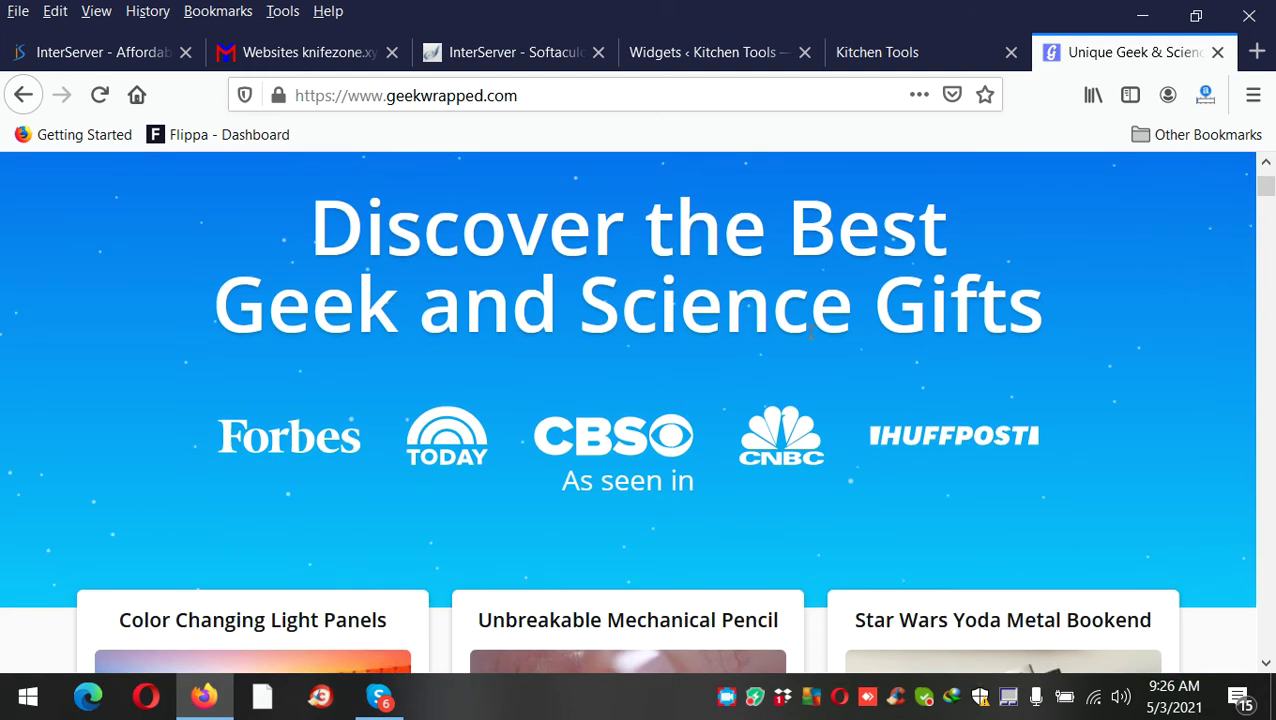
scroll(811, 335, up, 2)
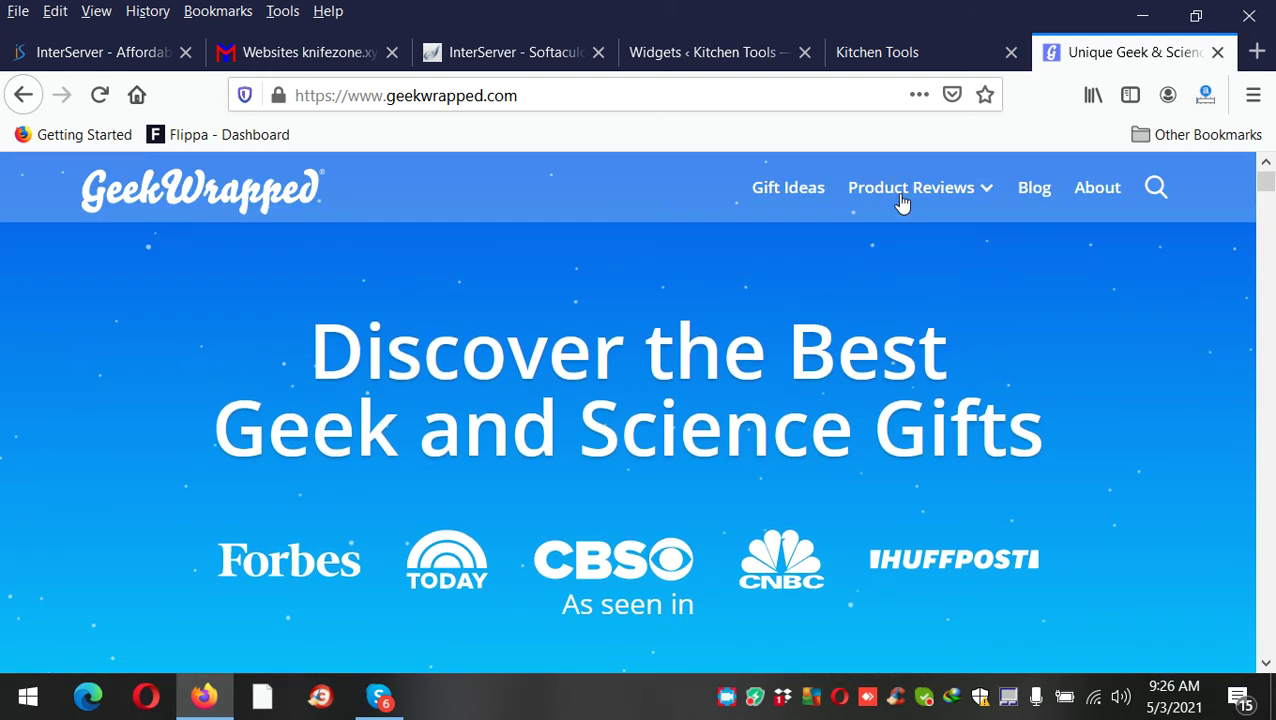
mouse_move(984, 196)
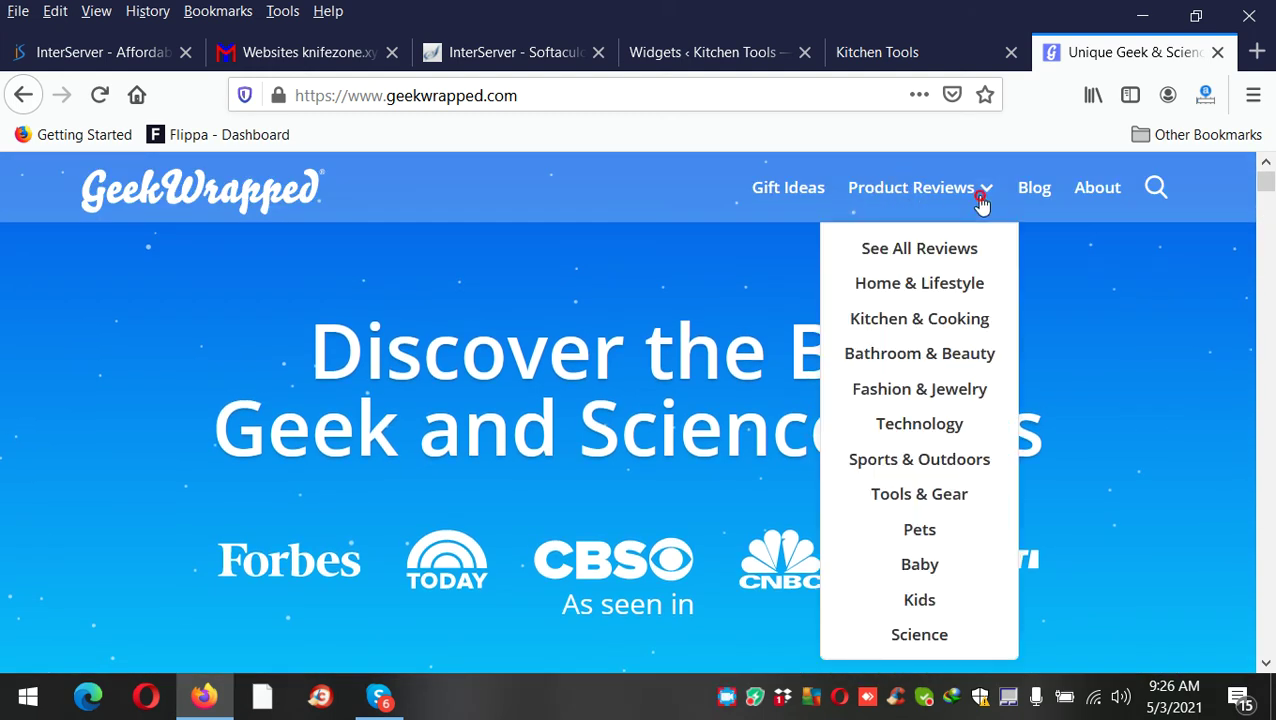
click(921, 320)
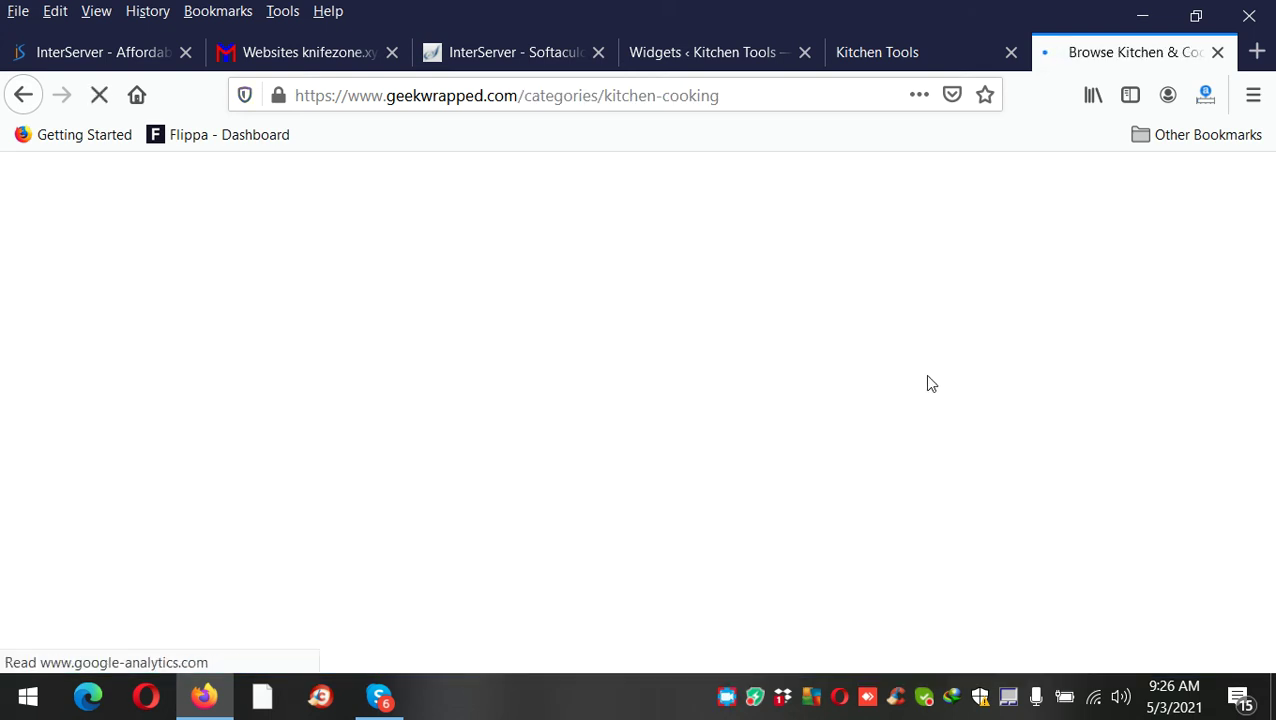
Step: Open the Coffee product reviews within Kitchen & Cooking and follow the 4 Cup Coffee Makers guide
scroll(507, 527, down, 2)
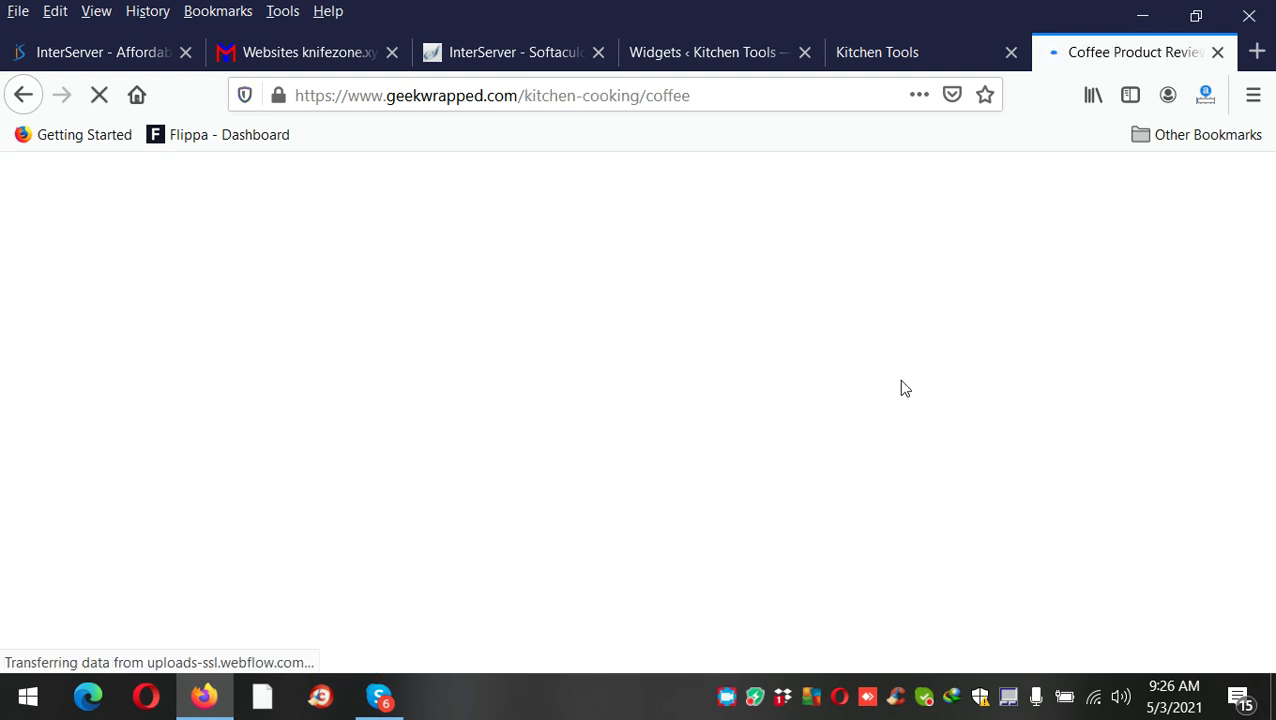
scroll(1057, 396, down, 10)
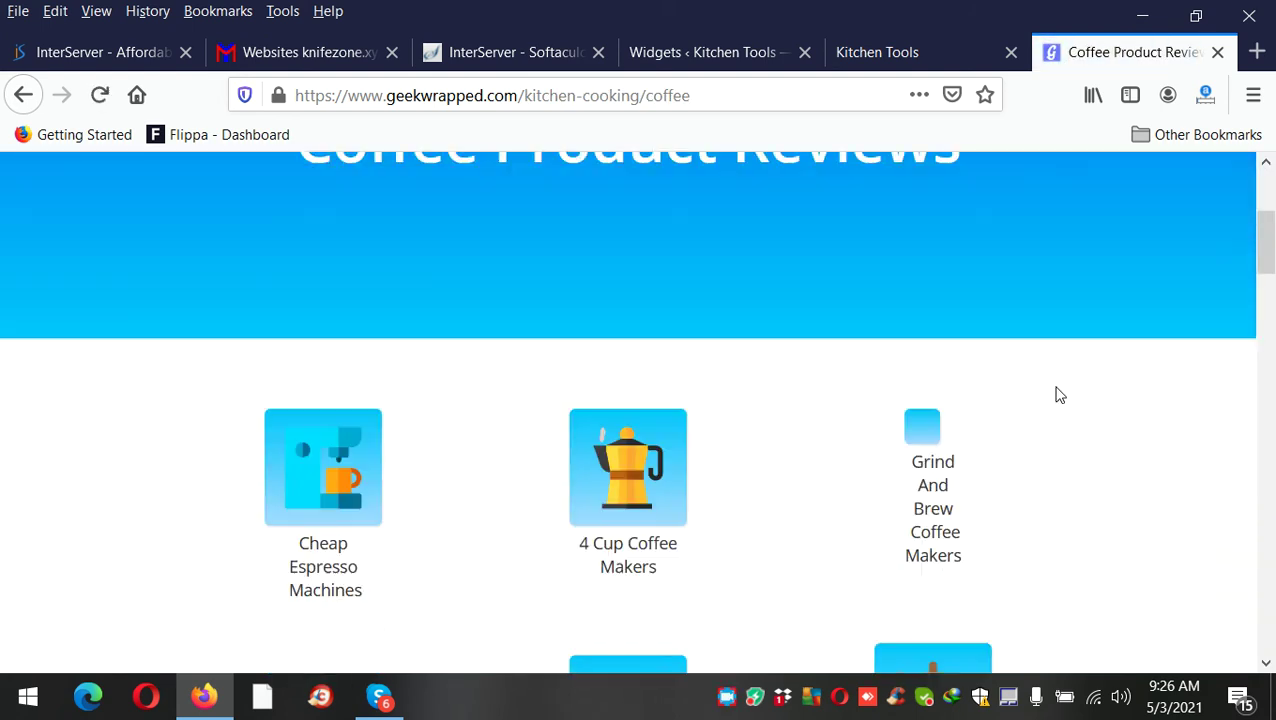
scroll(686, 396, up, 2)
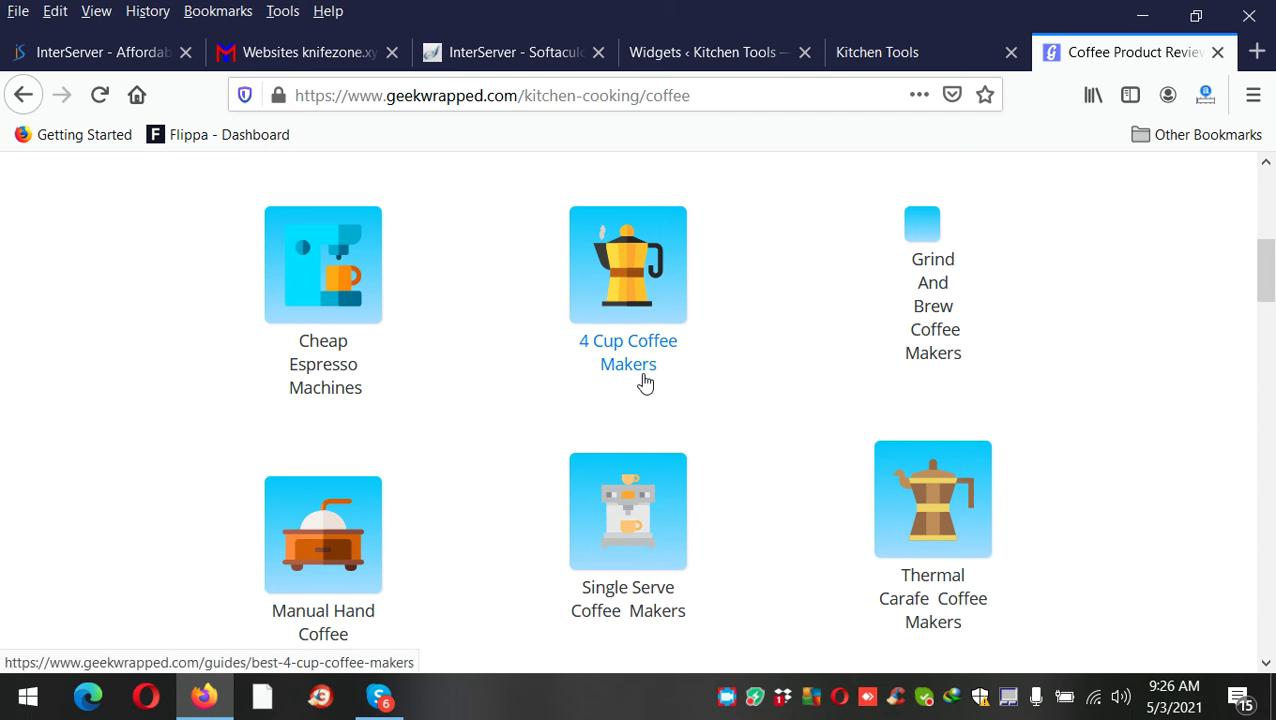
click(645, 385)
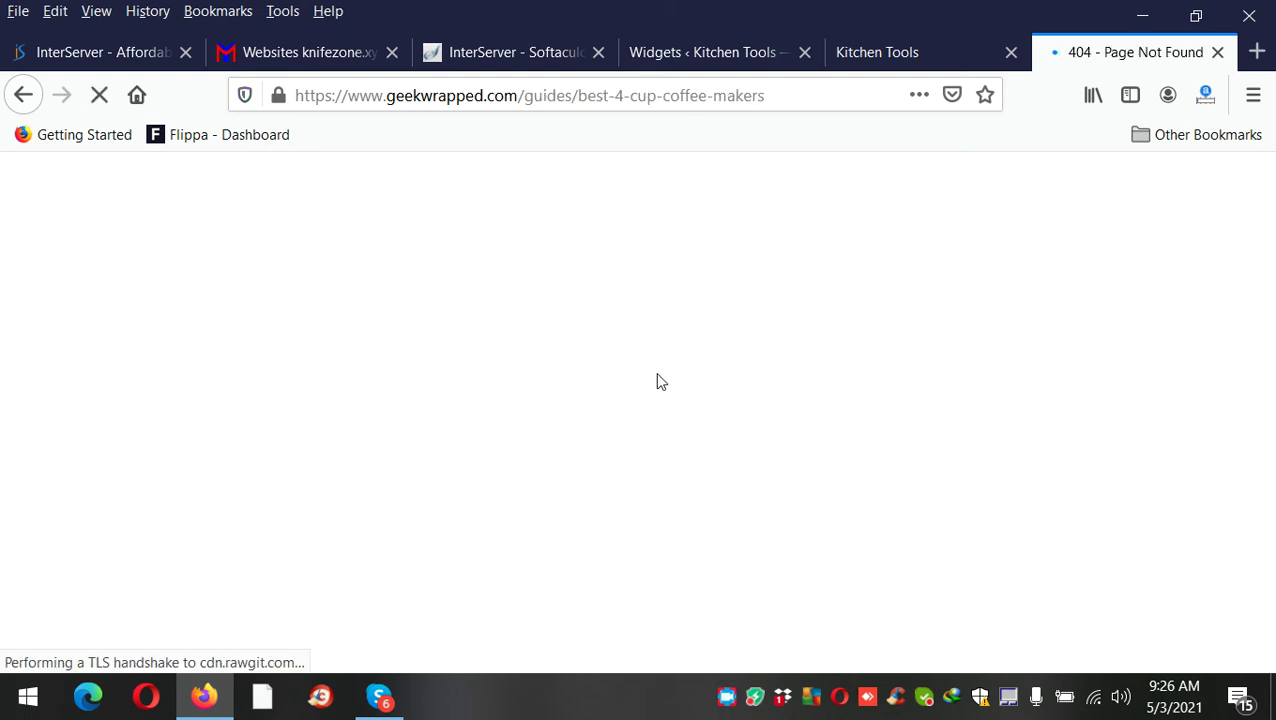